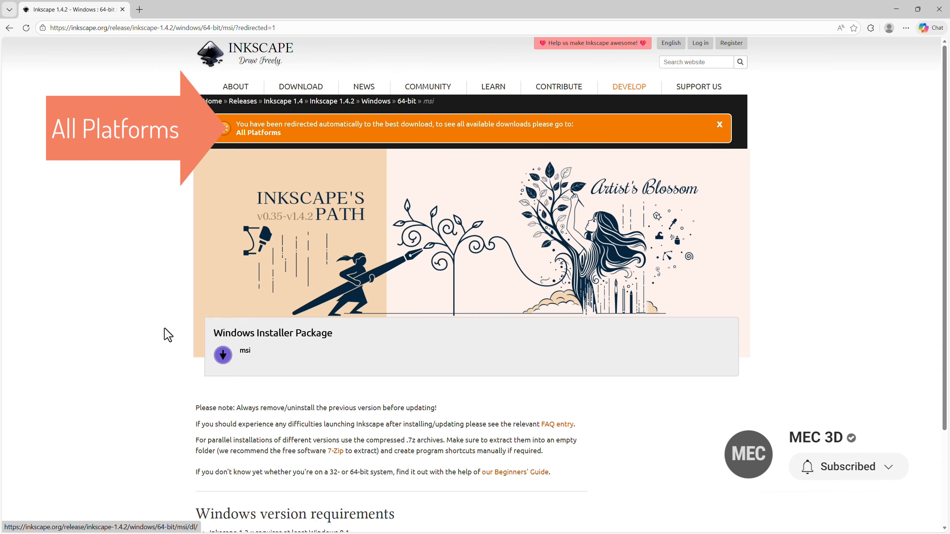
scroll(127, 311, down, 3)
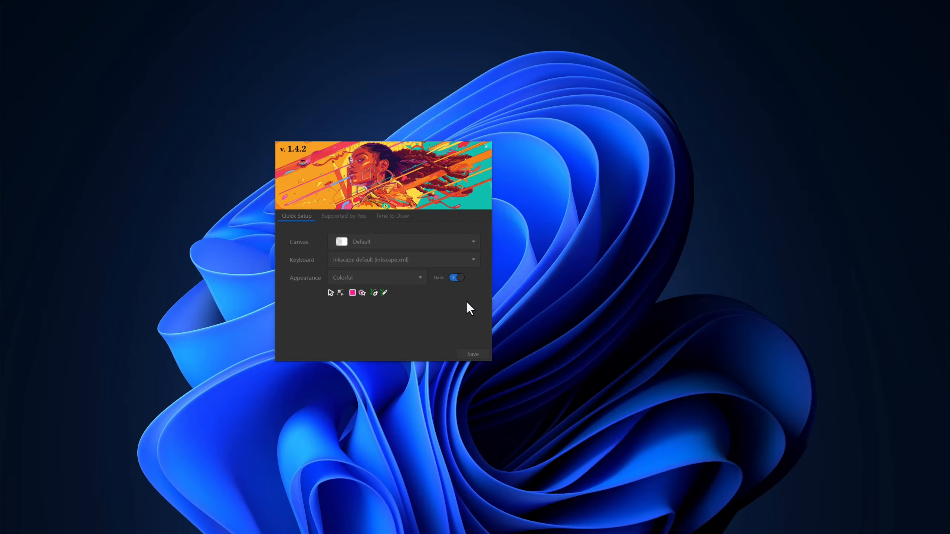
Step: Turn off the dark appearance in the quick setup, save it and start a new document
click(454, 277)
click(455, 277)
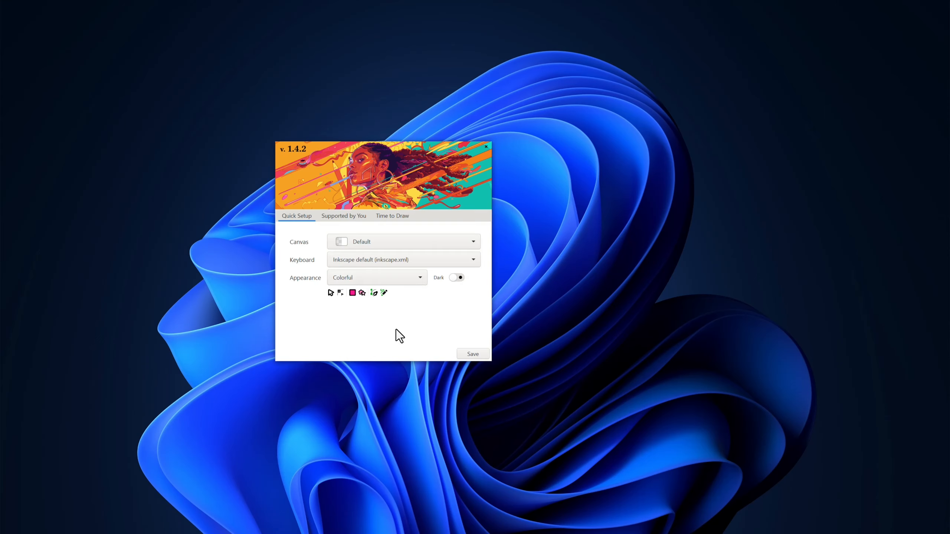
click(475, 355)
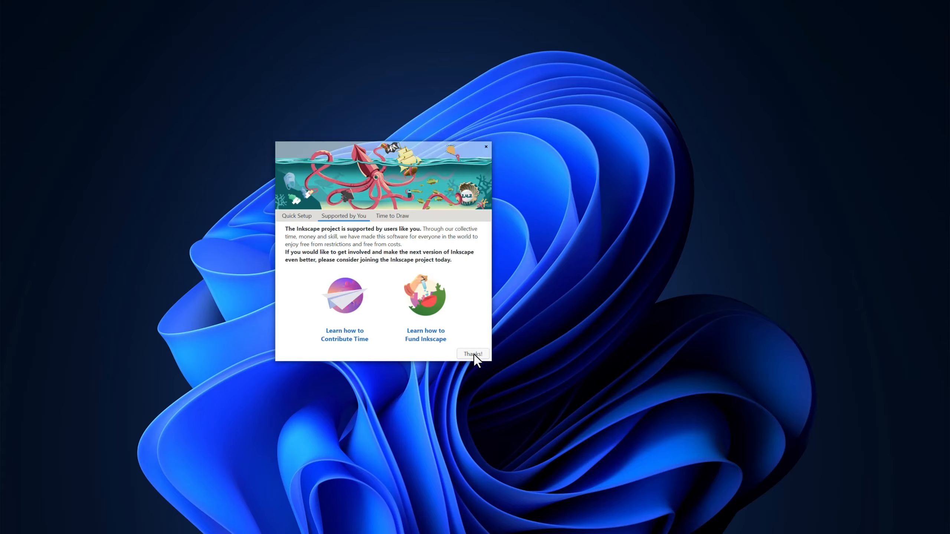
click(474, 355)
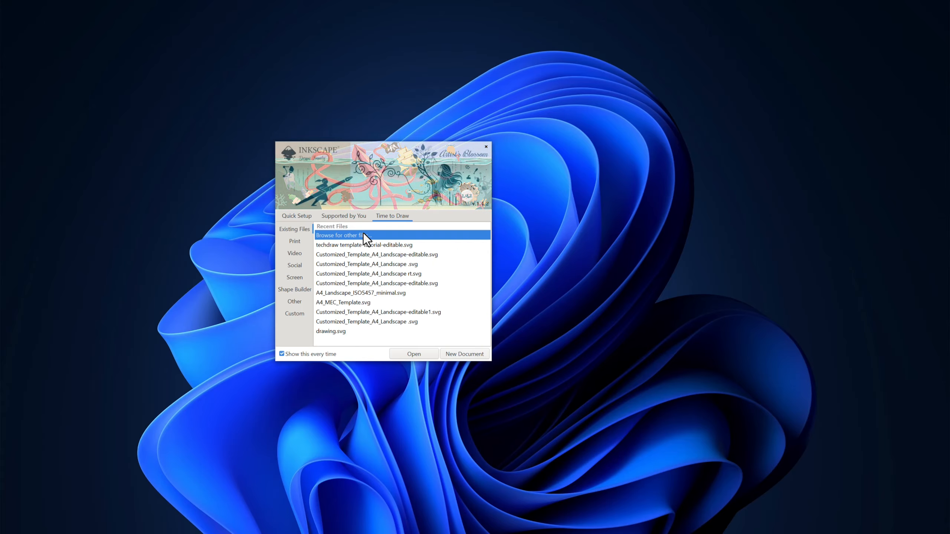
click(466, 356)
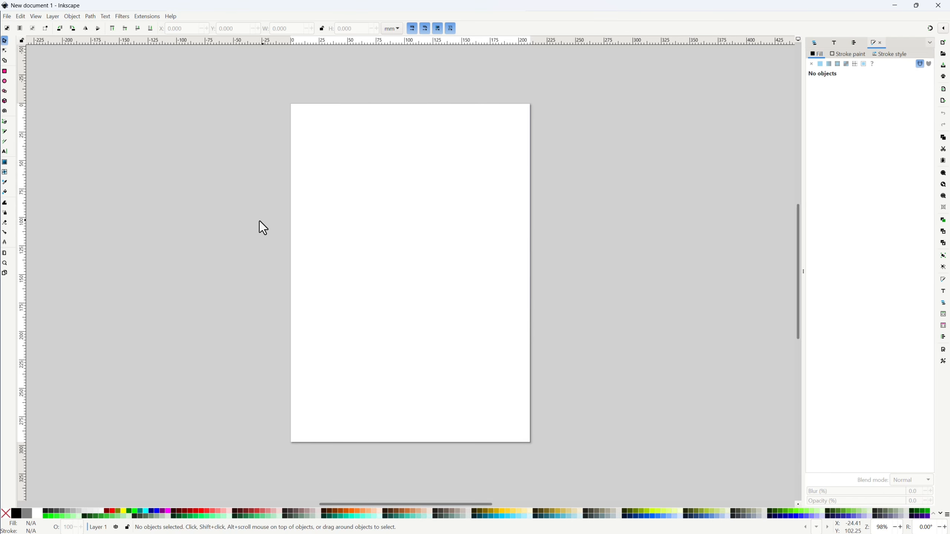
Step: Set the A4 page orientation to landscape in the document properties
click(7, 16)
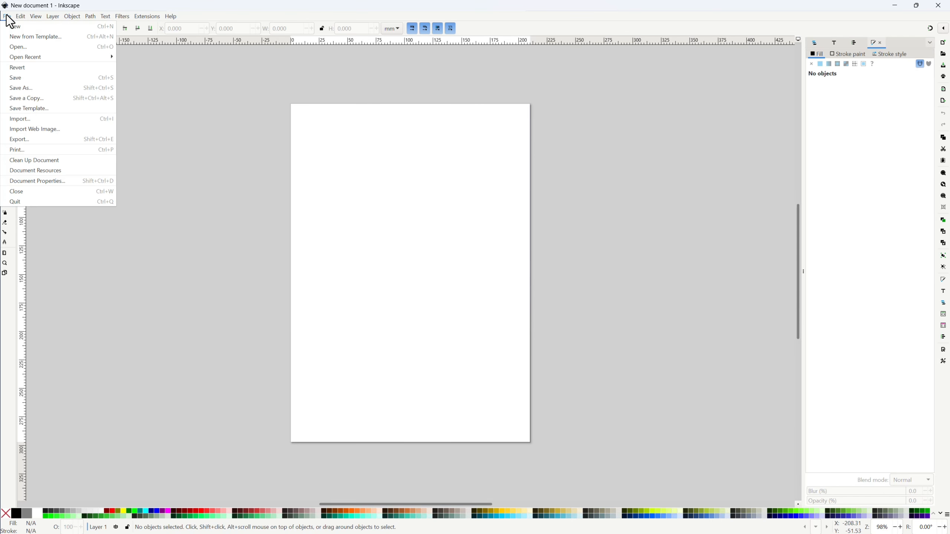
click(30, 183)
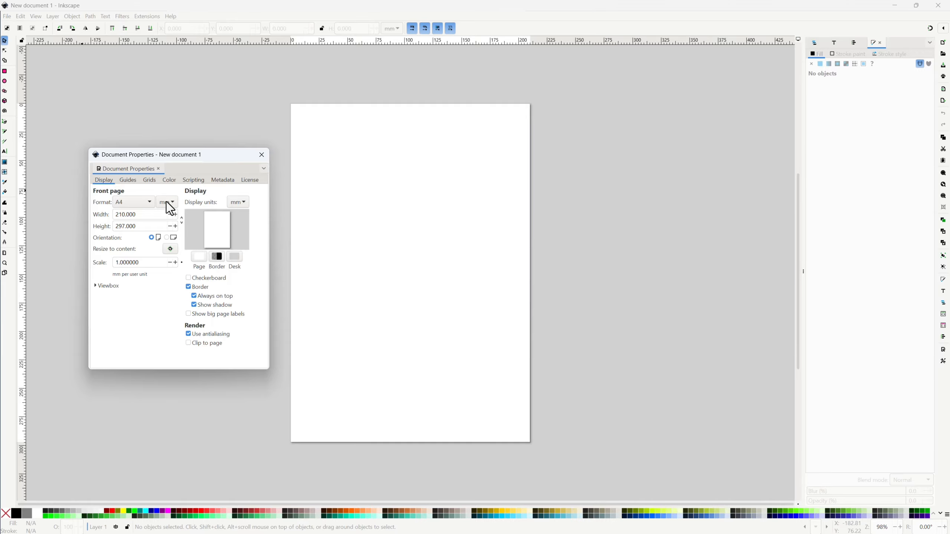
click(167, 237)
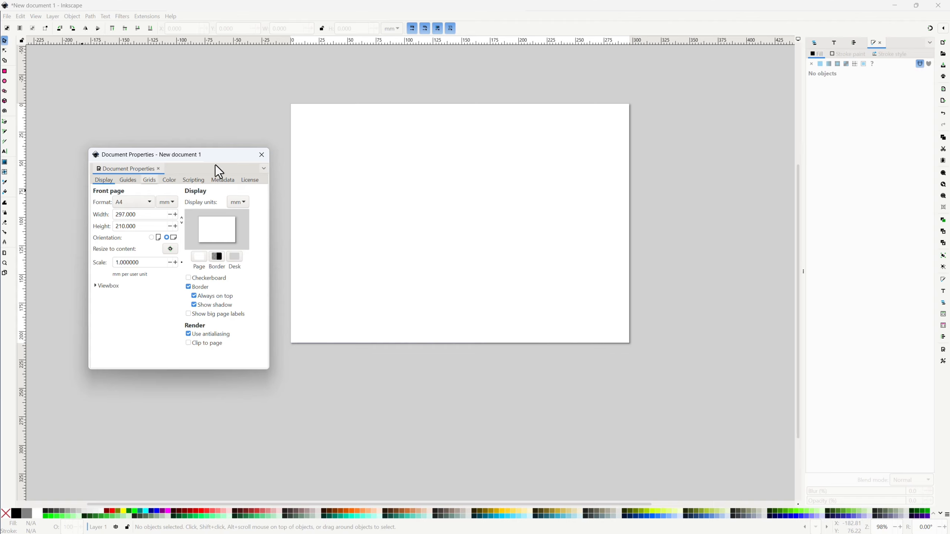
click(263, 159)
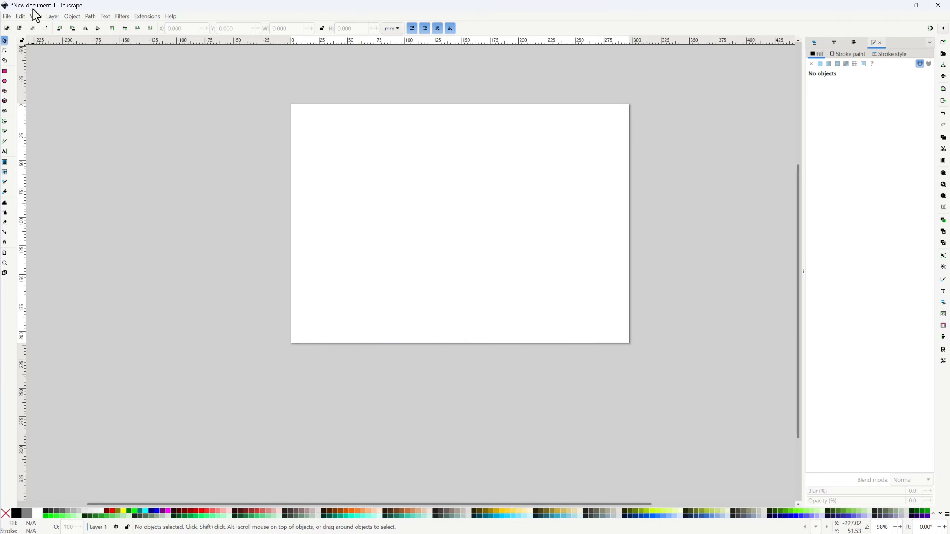
Step: Set both the toolbox icon size and the control bar icon size to 250% in the interface preferences
click(19, 17)
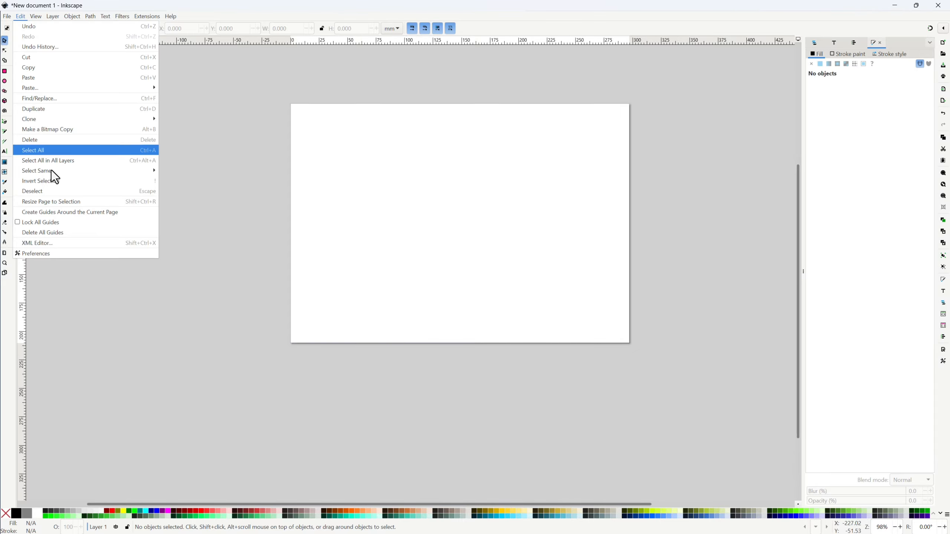
click(36, 254)
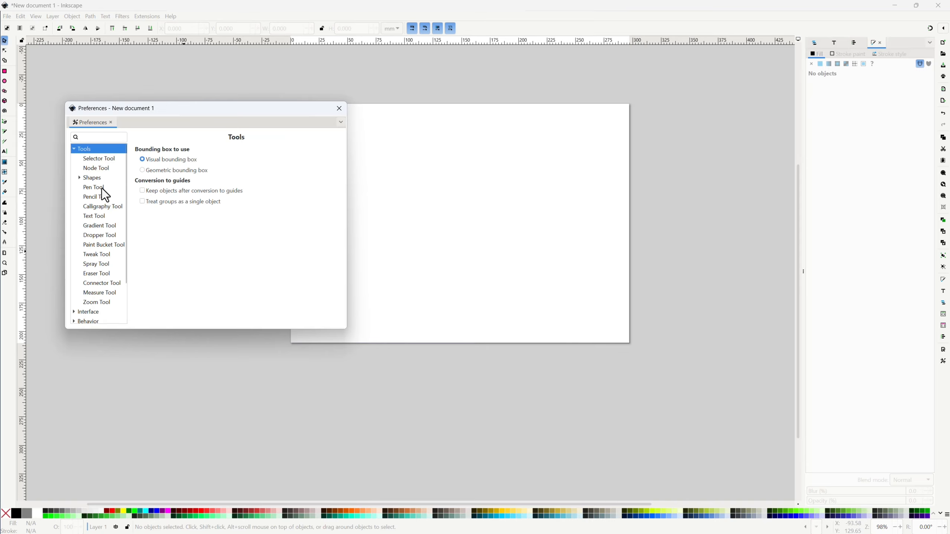
click(74, 150)
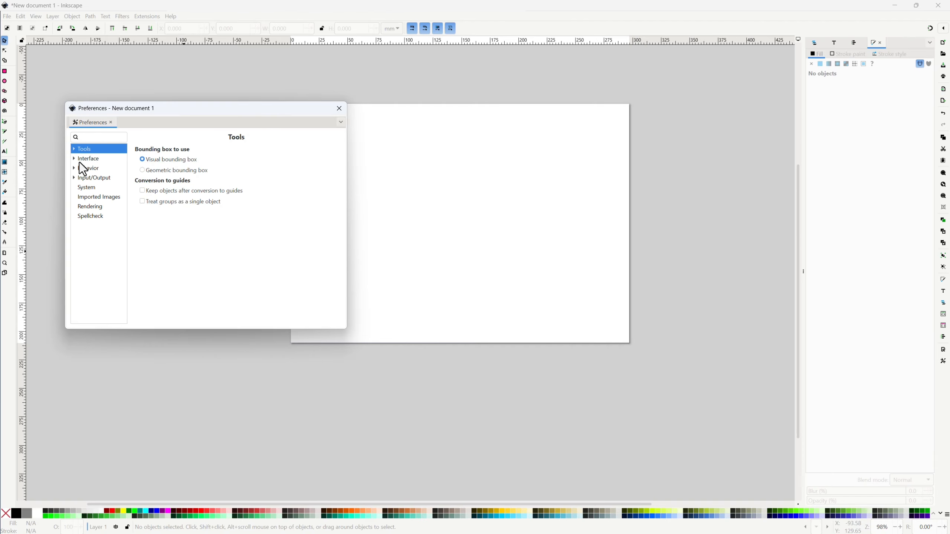
click(73, 159)
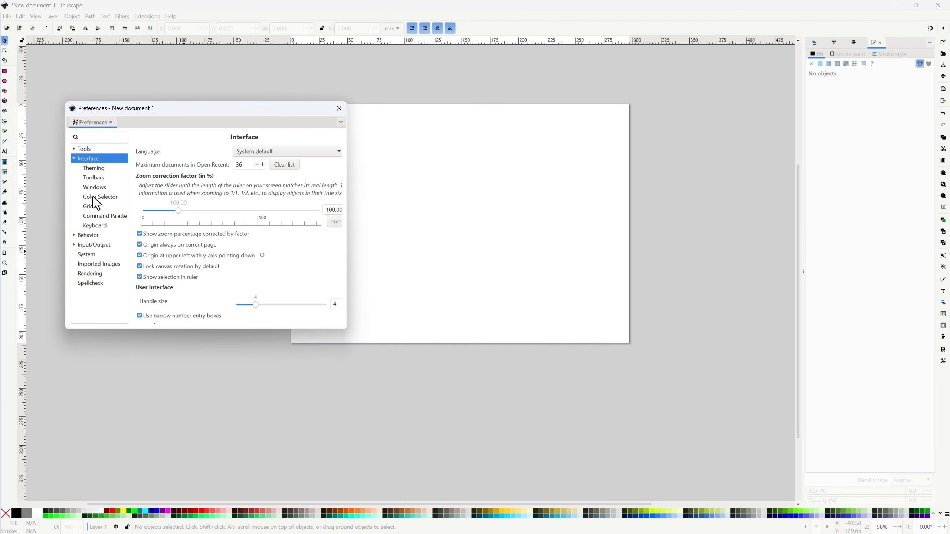
click(95, 178)
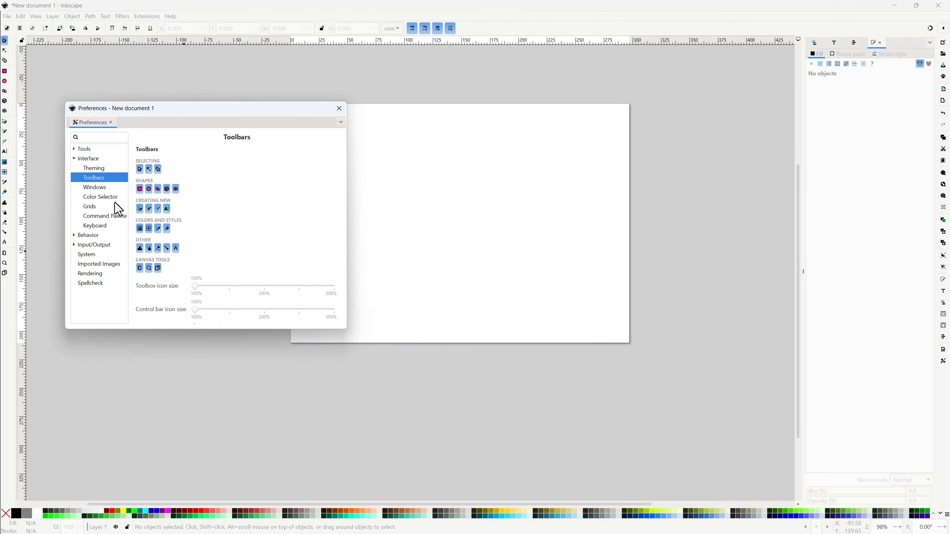
drag(194, 286, 298, 294)
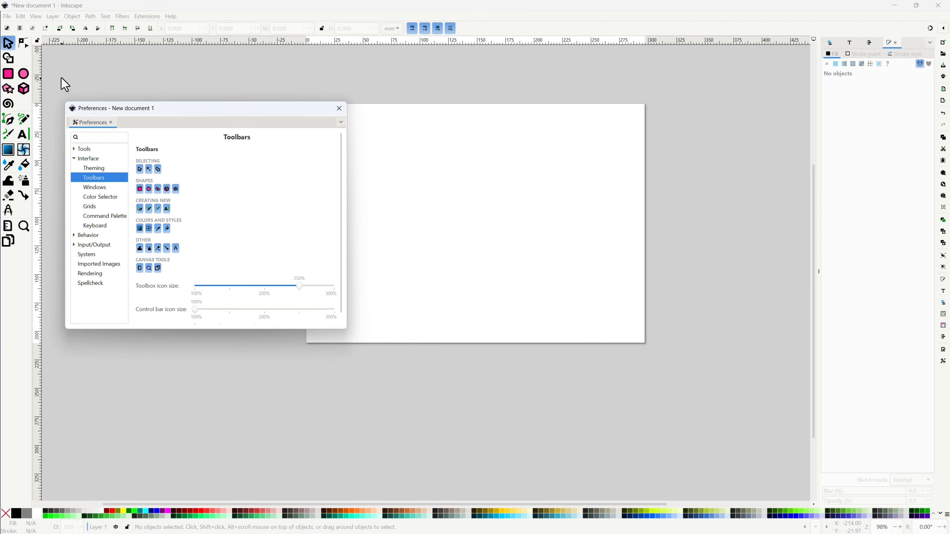
drag(196, 310, 299, 319)
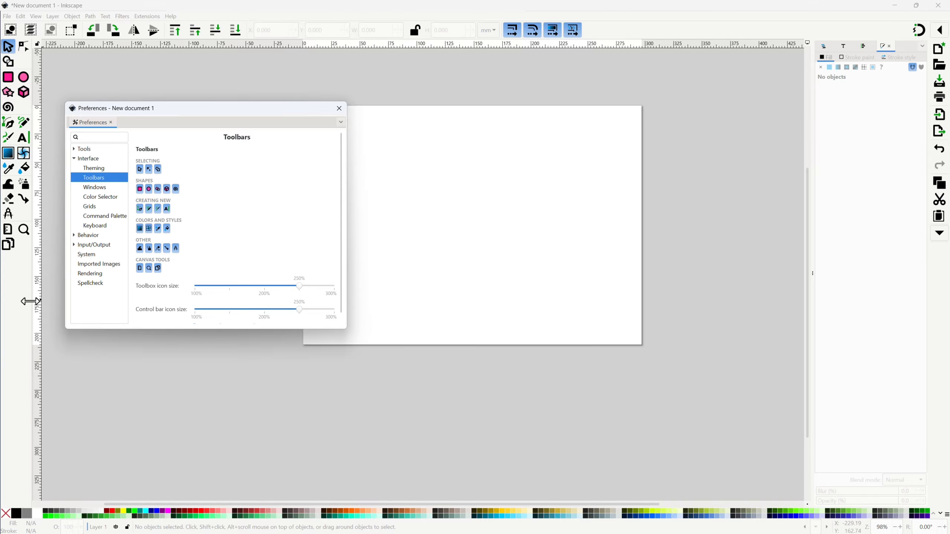
Step: Narrow the toolbox to a single column, close the preferences and turn off the Wide Screen layout
drag(32, 301, 17, 301)
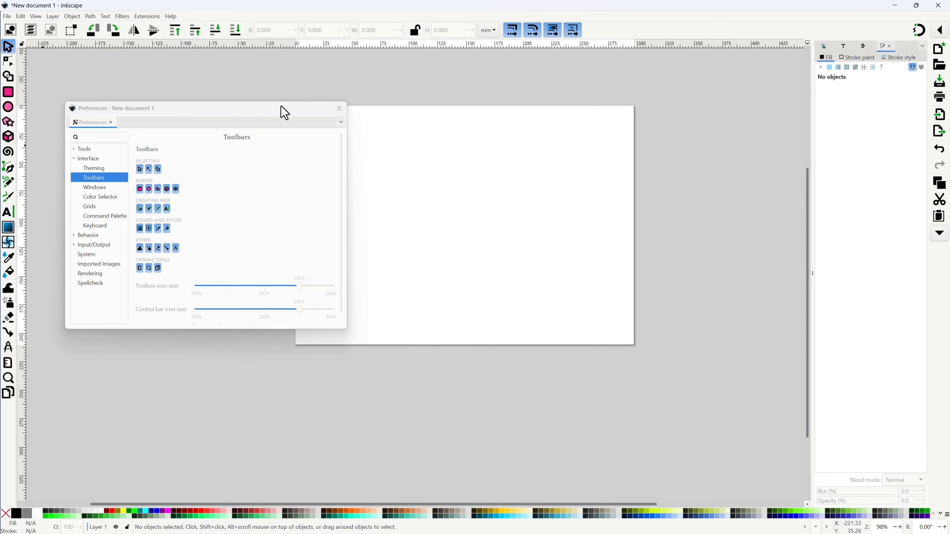
click(338, 109)
click(337, 109)
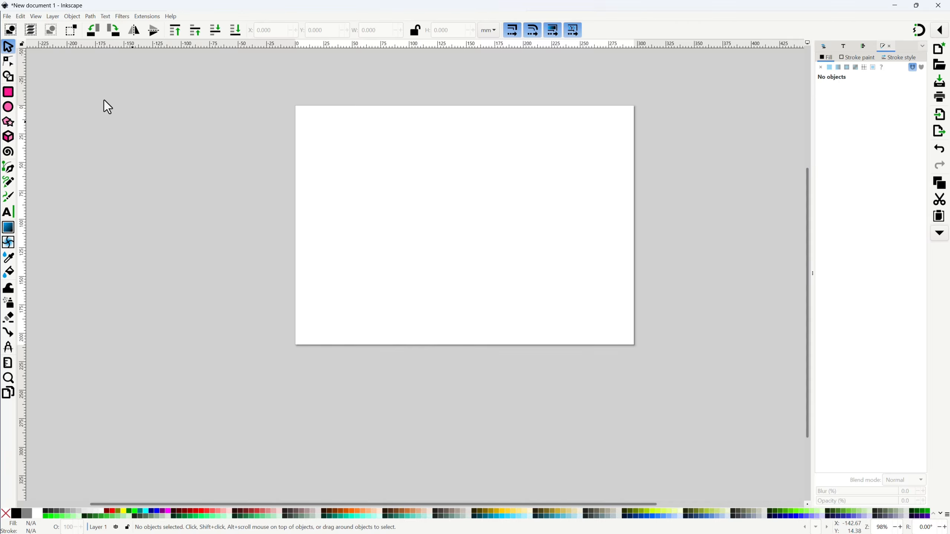
click(35, 17)
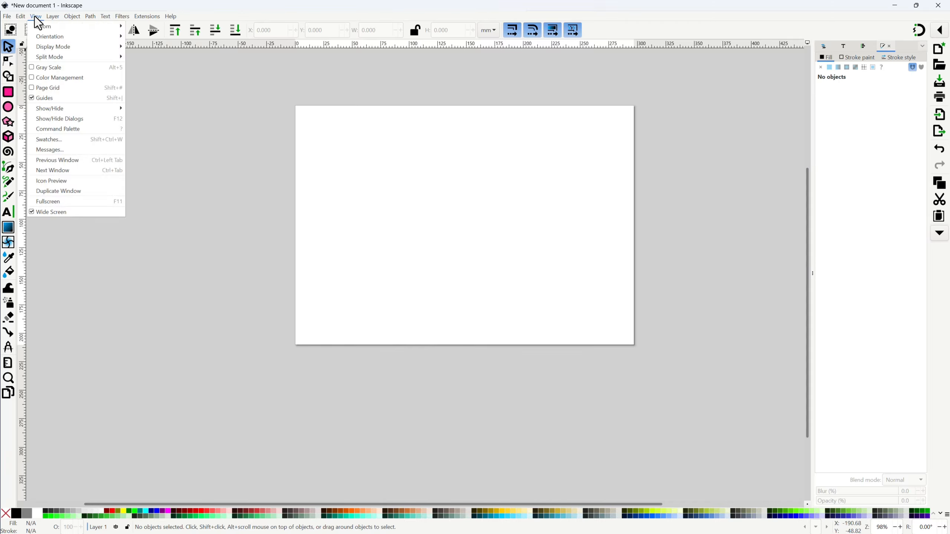
click(45, 215)
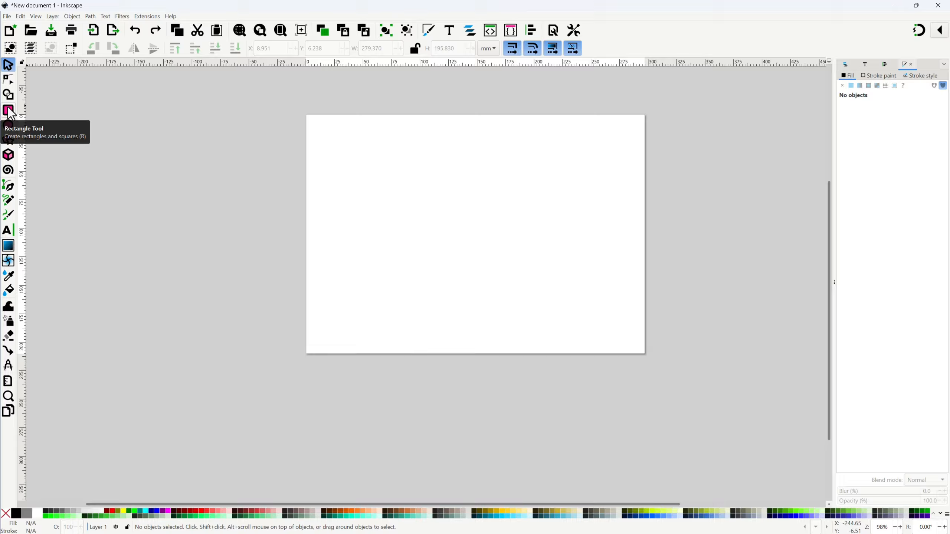
Step: Draw a rectangle about 277 by 193 mm inside the page edges, leaving a margin all round
click(9, 111)
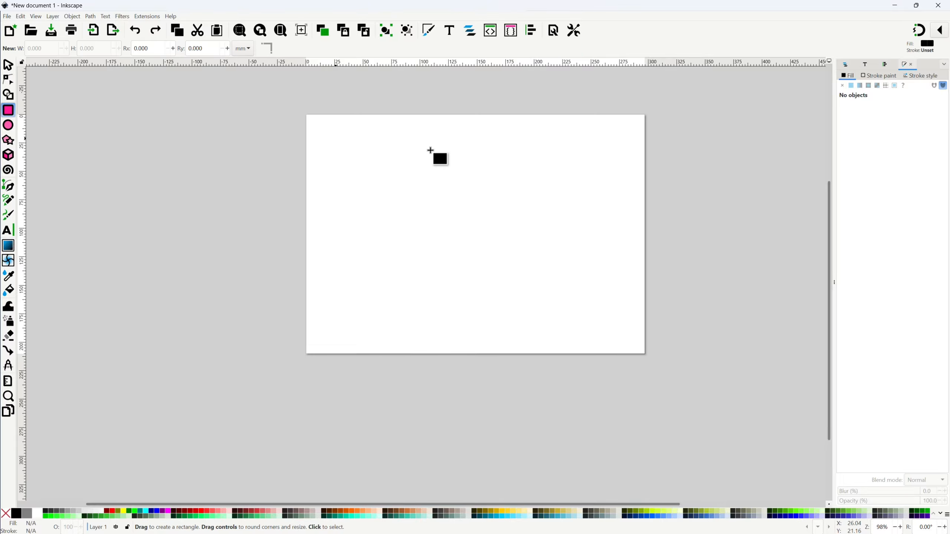
mouse_move(325, 134)
mouse_down()
mouse_move(477, 257)
mouse_move(605, 318)
mouse_move(635, 347)
mouse_up()
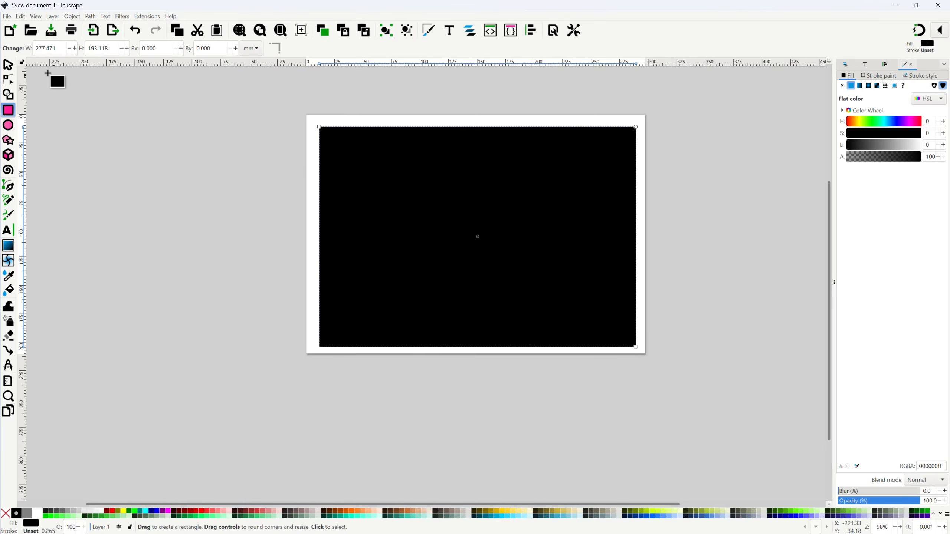
click(8, 65)
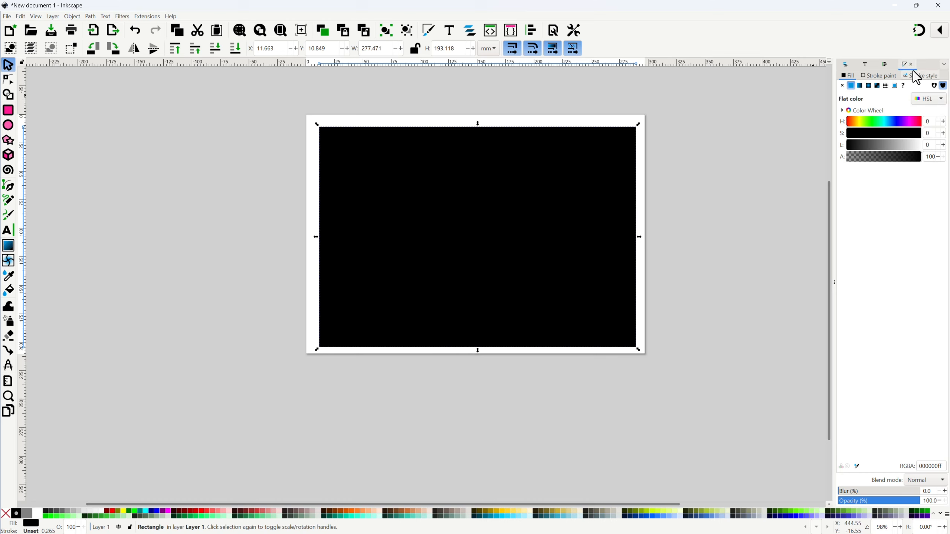
Step: Remove the rectangle's fill and give it a flat black stroke 0.5 mm wide
click(843, 86)
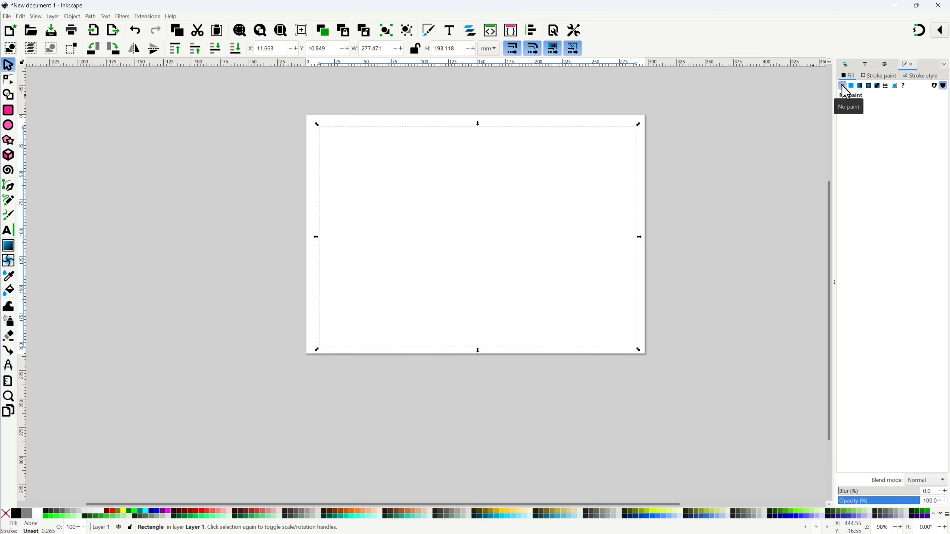
click(880, 76)
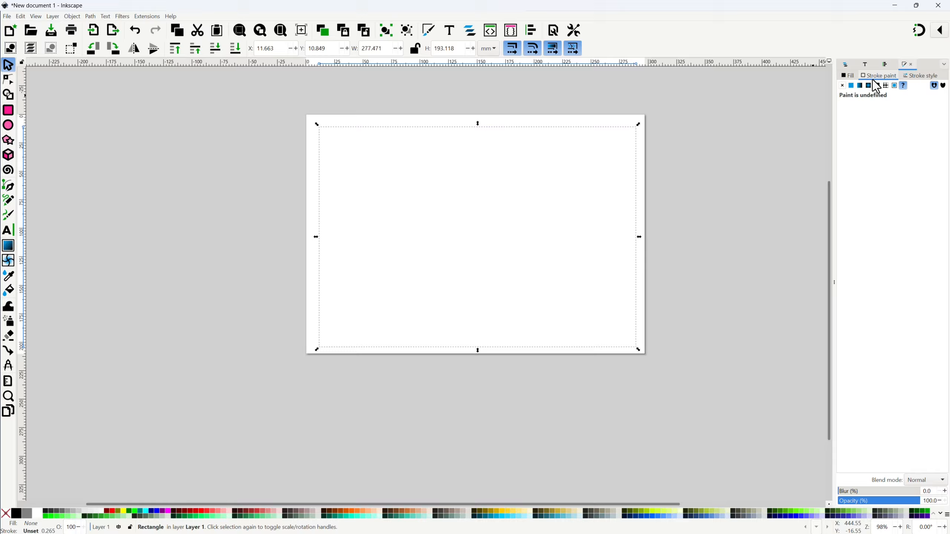
click(851, 87)
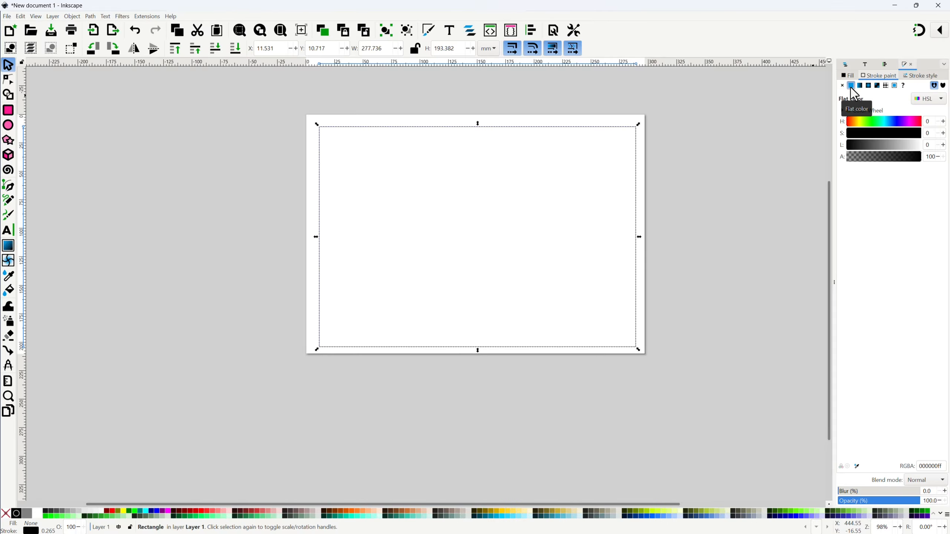
click(920, 76)
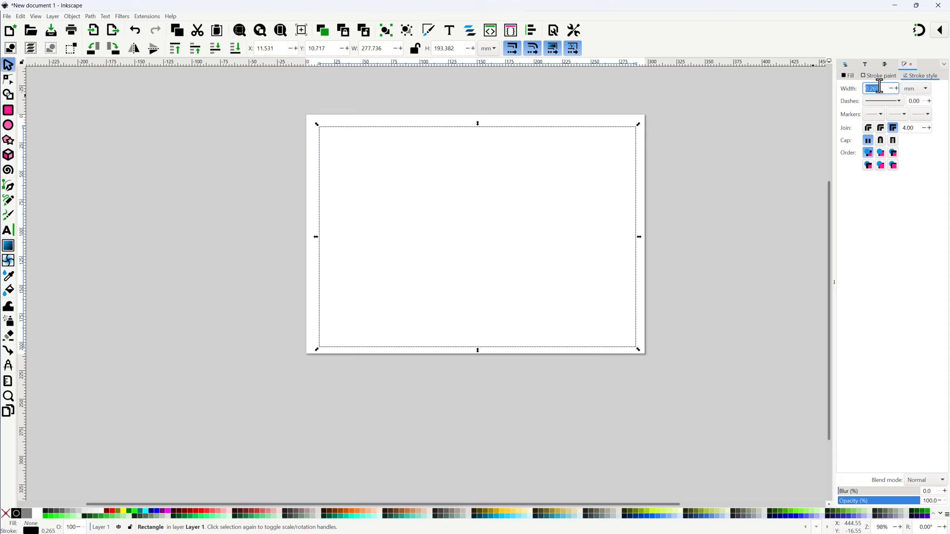
text(0.5)
key(Return)
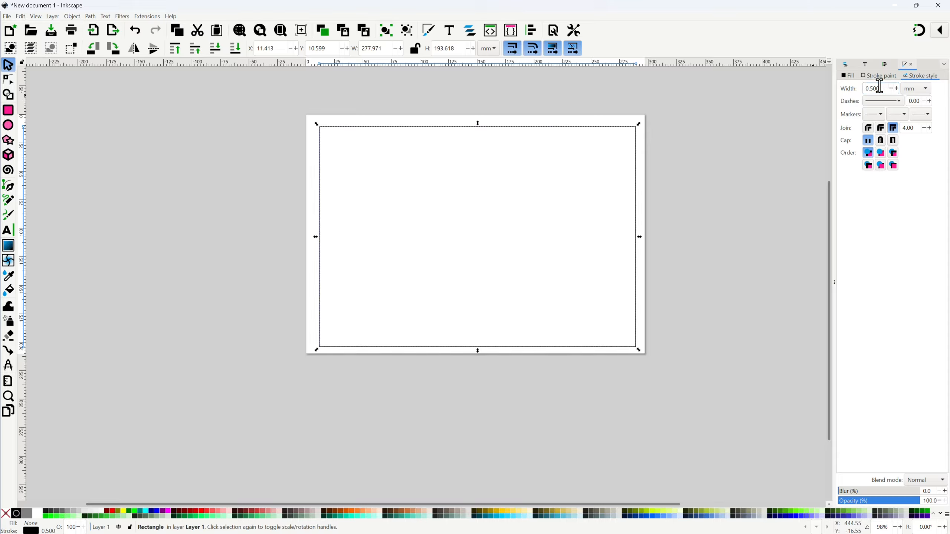
click(744, 151)
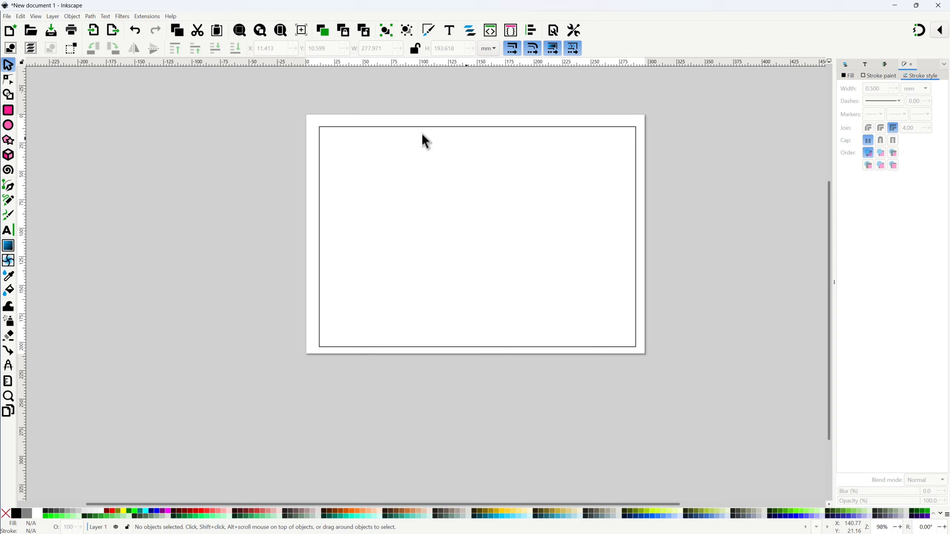
Step: Position the rectangle at X 4 mm and Y 4 mm on the page
click(389, 128)
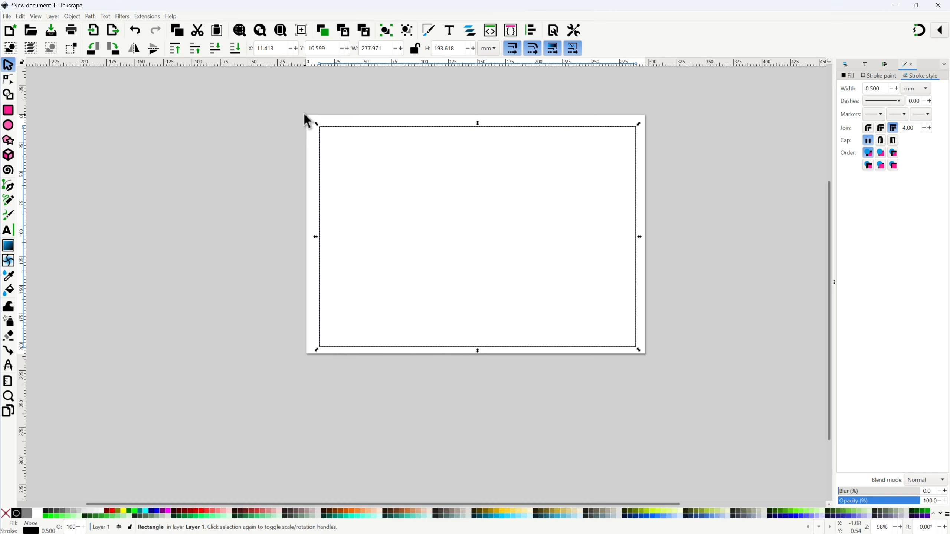
click(277, 48)
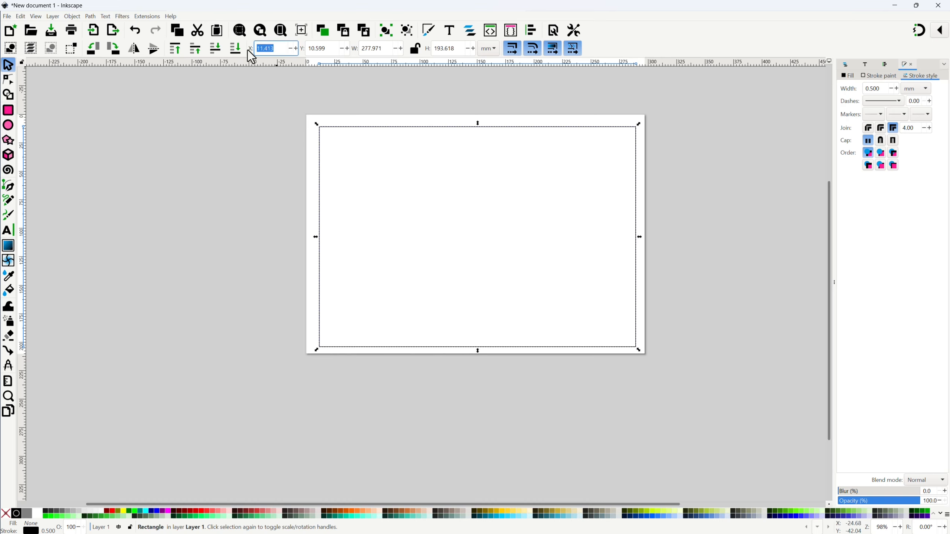
text(4)
key(Tab)
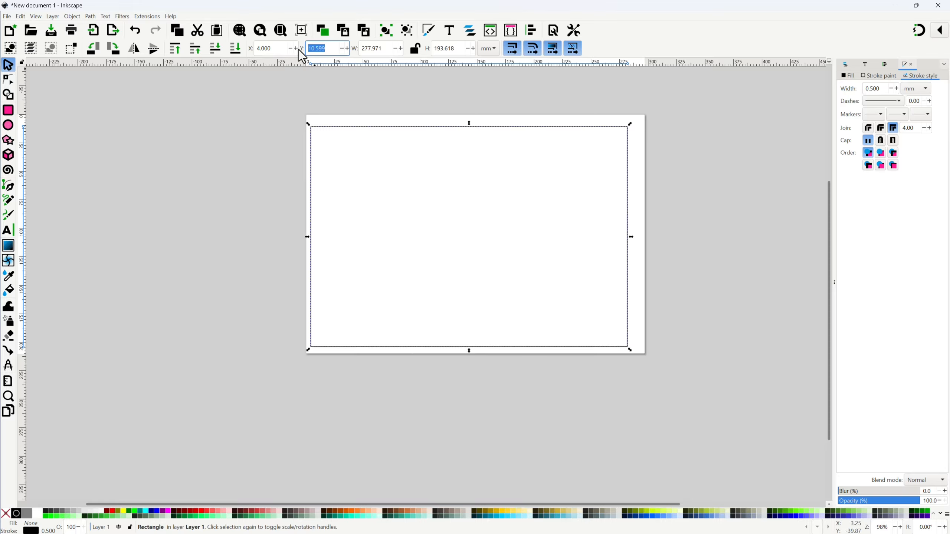
text(4)
key(Return)
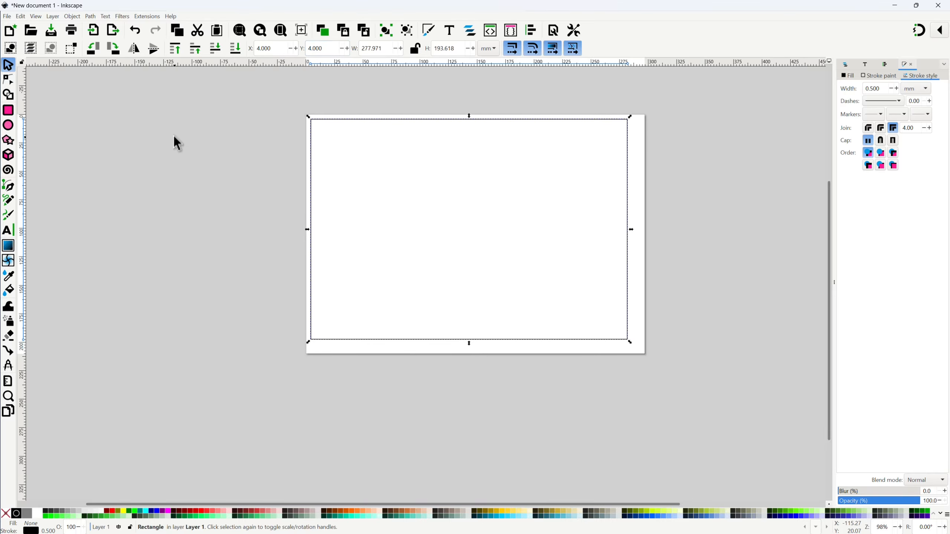
click(187, 144)
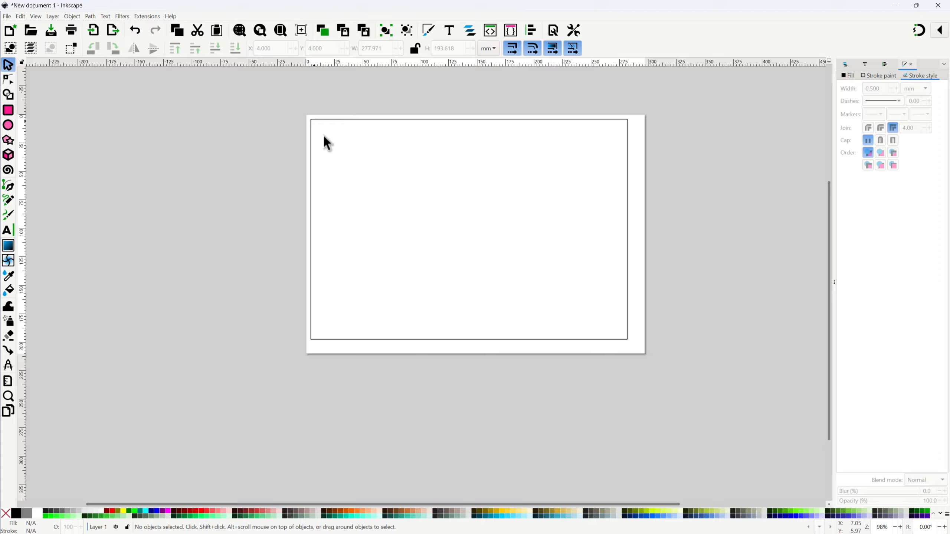
Step: Resize the border rectangle to 289 mm wide and 202 mm (210-8) high
click(629, 307)
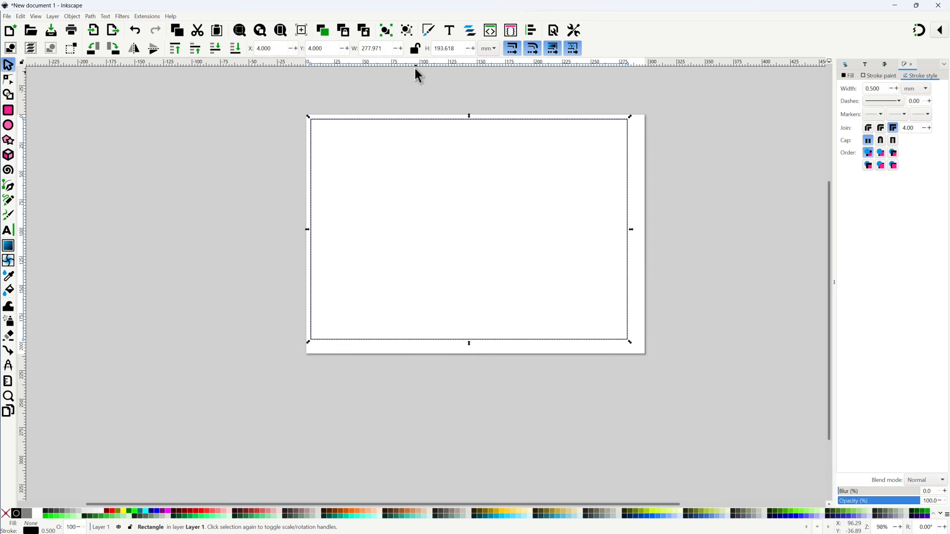
click(416, 50)
click(383, 48)
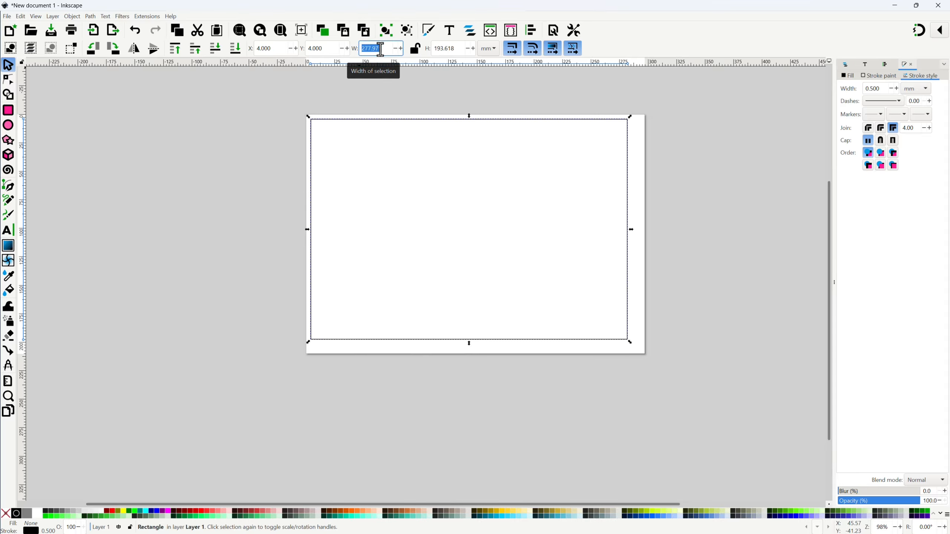
text(289.000)
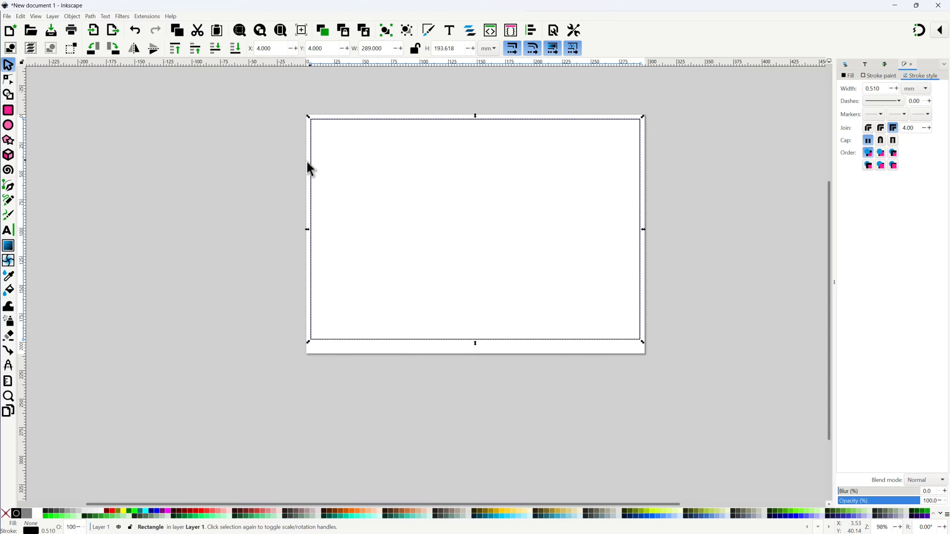
click(427, 49)
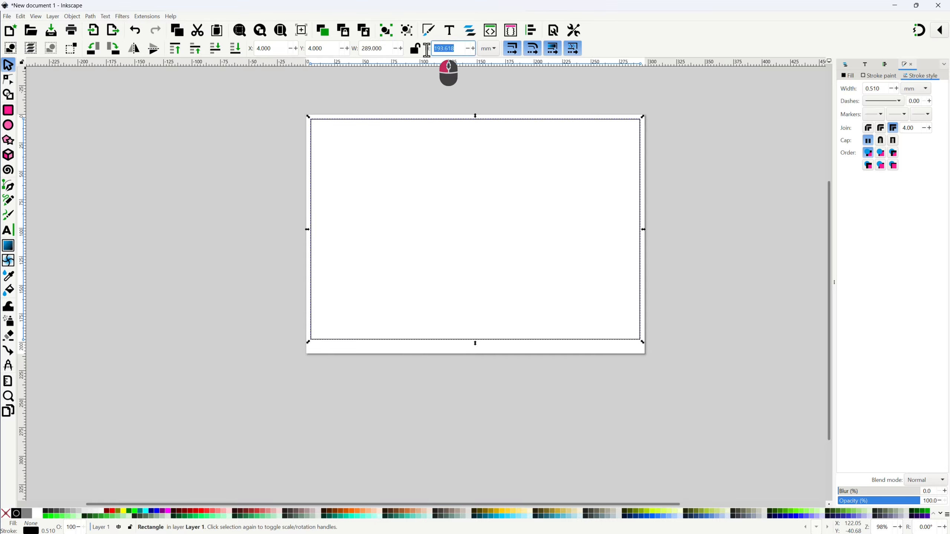
text(210)
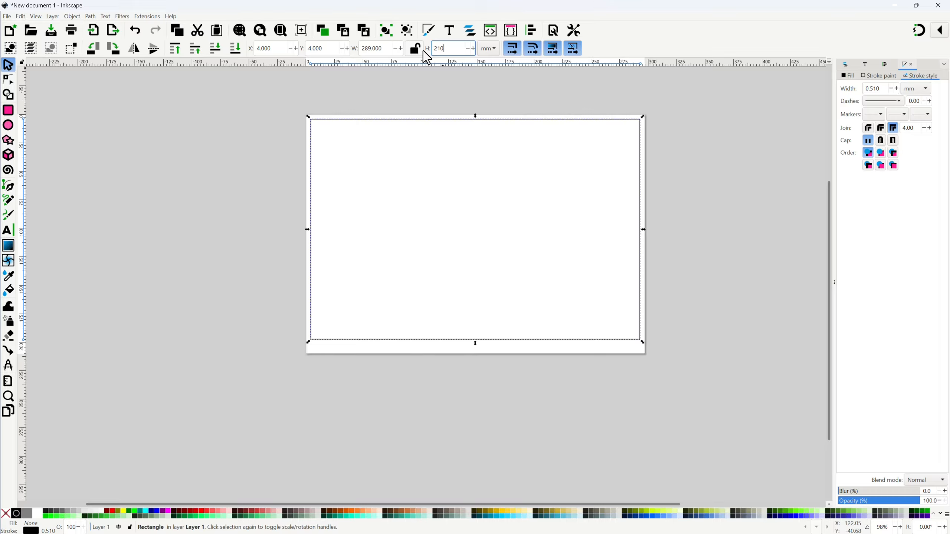
text(-8)
key(Return)
click(208, 183)
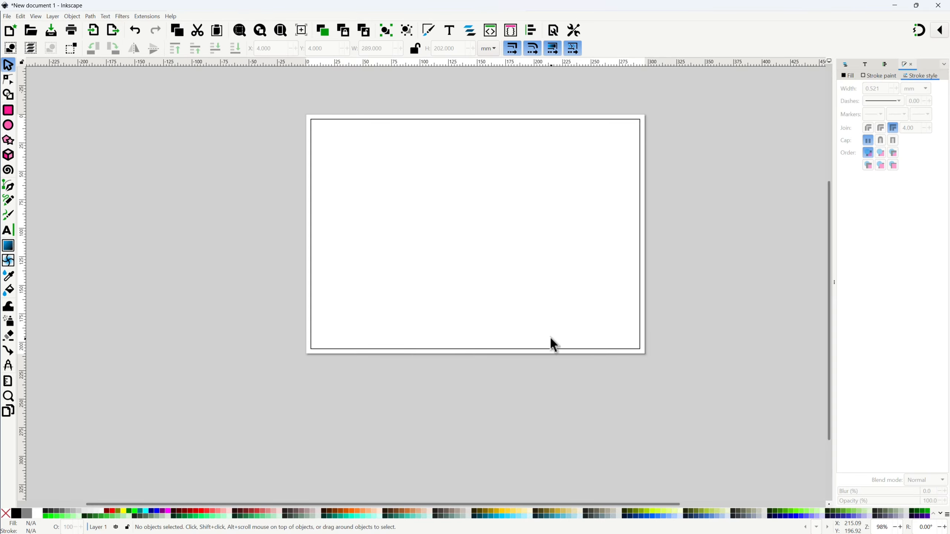
Step: Turn on snapping and draw an L-shaped Pen path about 66 by 50 mm, boxing off the frame's lower-right corner
click(9, 186)
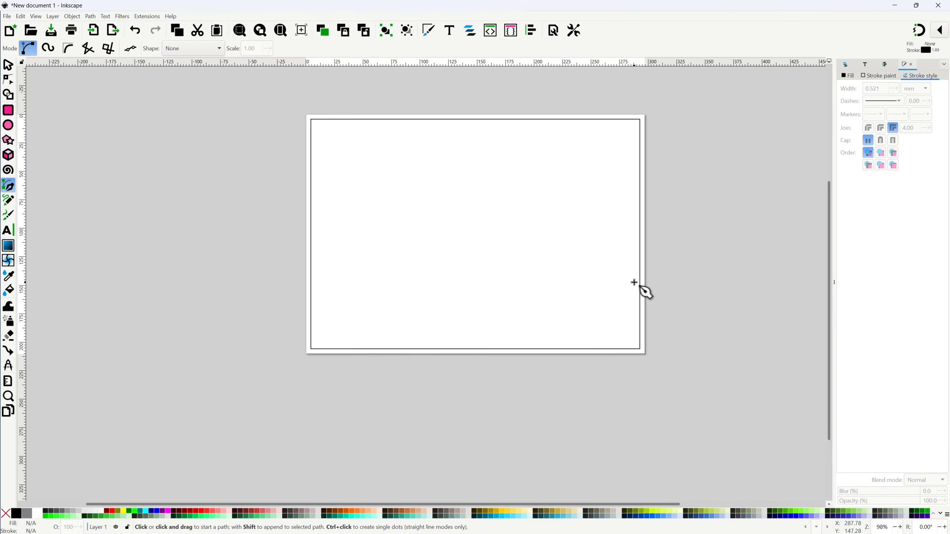
click(920, 31)
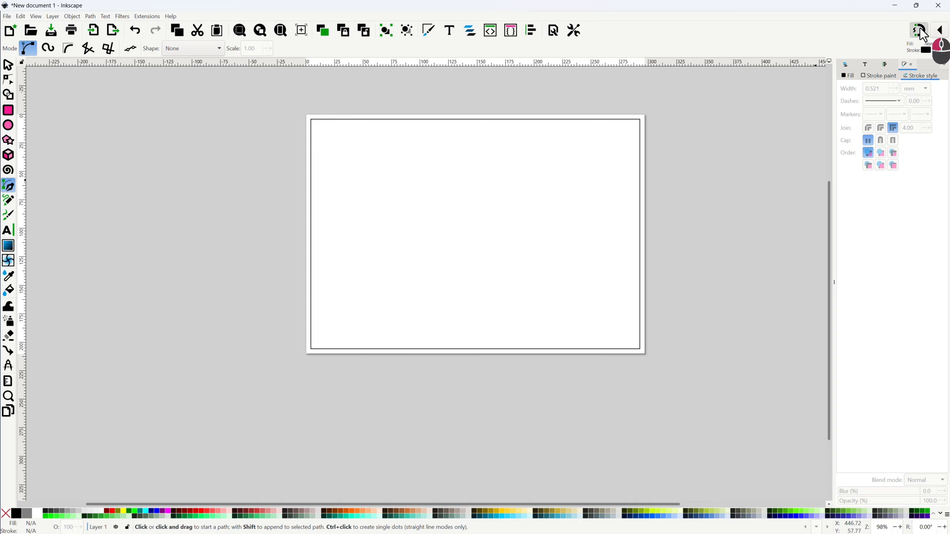
click(639, 349)
click(640, 292)
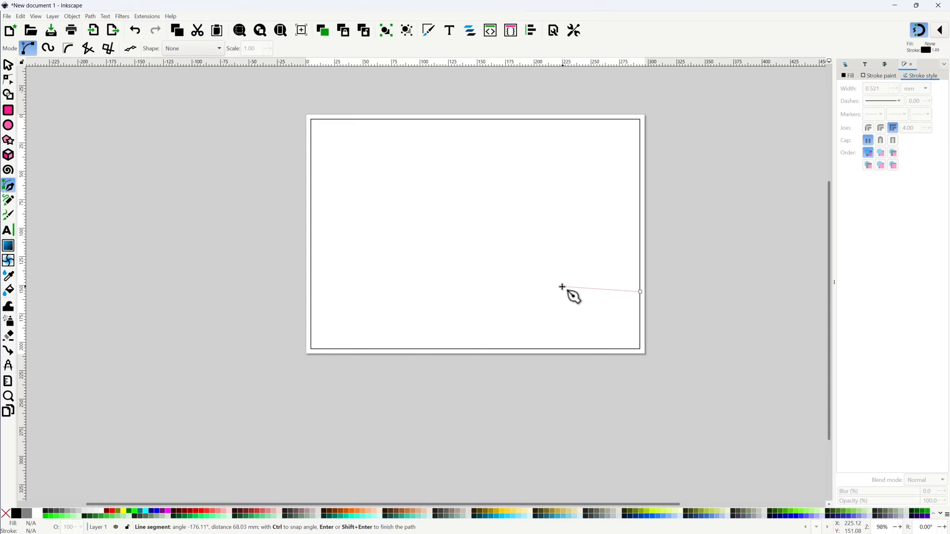
key(ctrl)
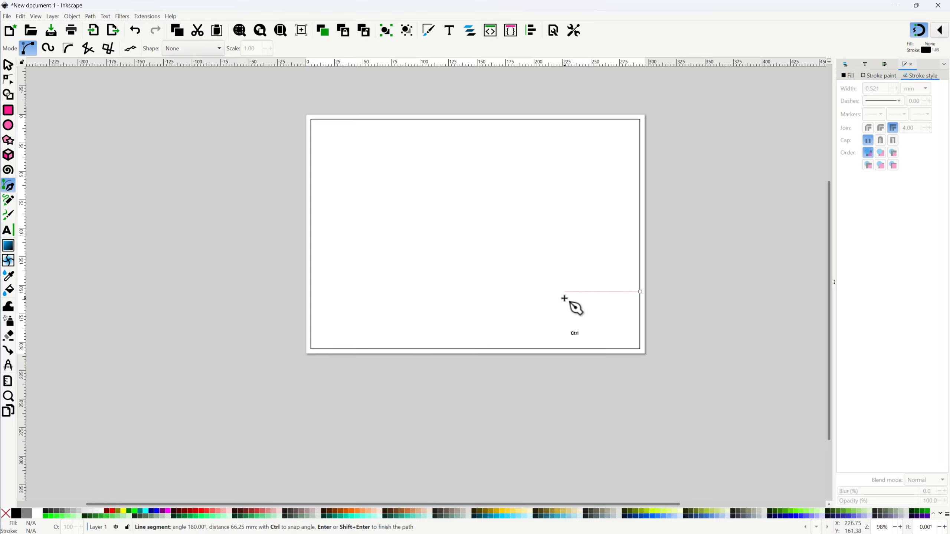
click(564, 298)
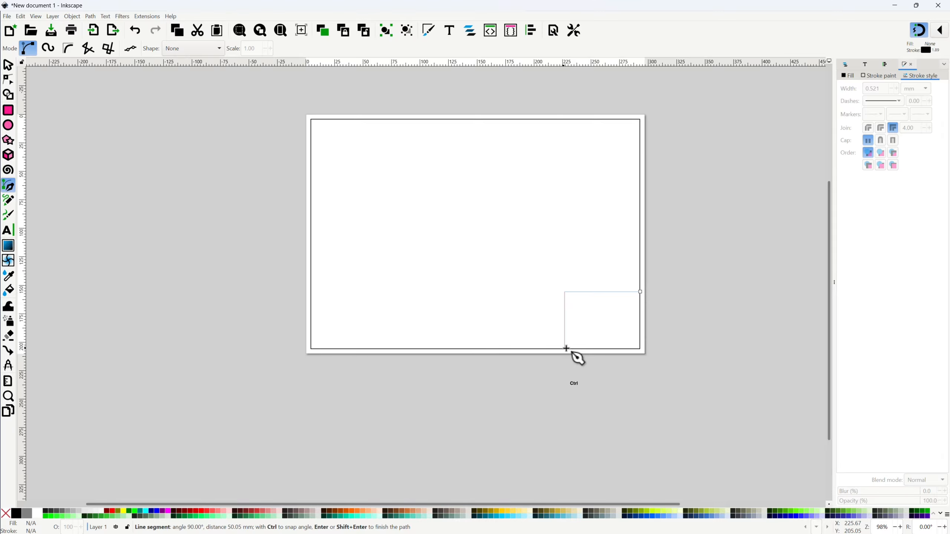
click(563, 349)
key(Return)
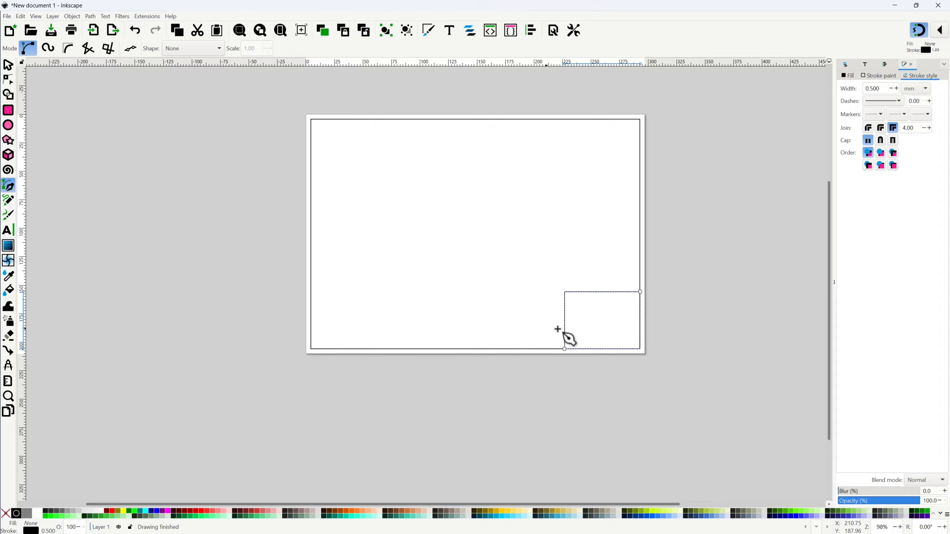
Step: Resize the corner path to 64 mm wide and 40 mm high, and move it back against the frame's lower-right corner
click(8, 65)
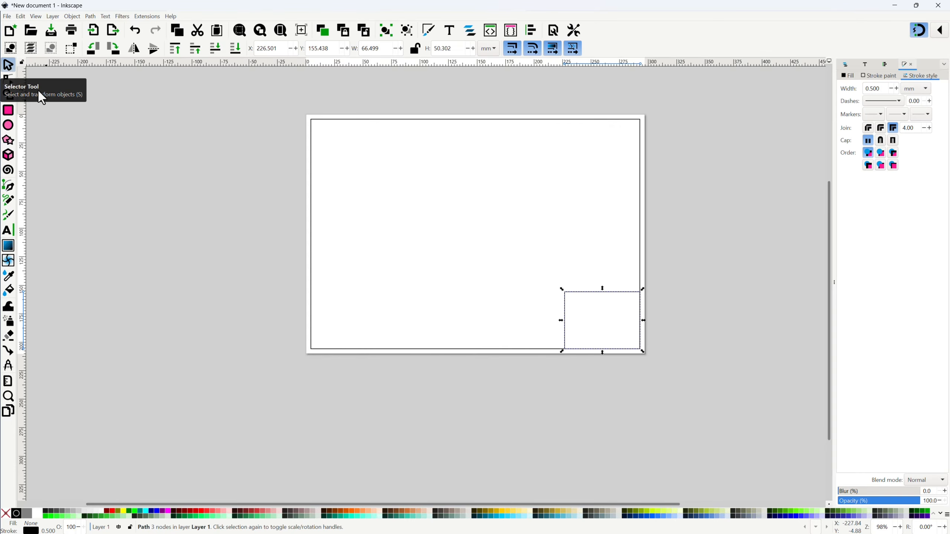
scroll(636, 339, up, 3)
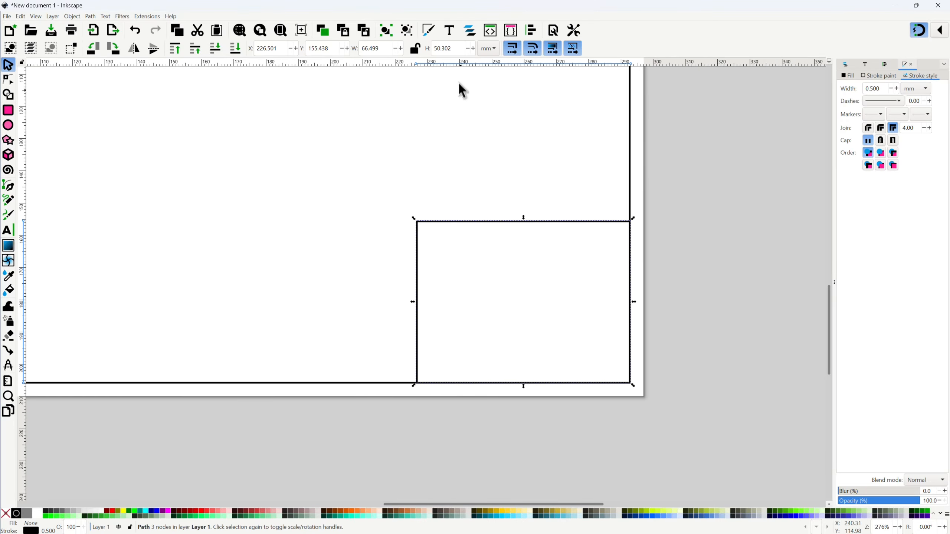
click(454, 48)
text(4)
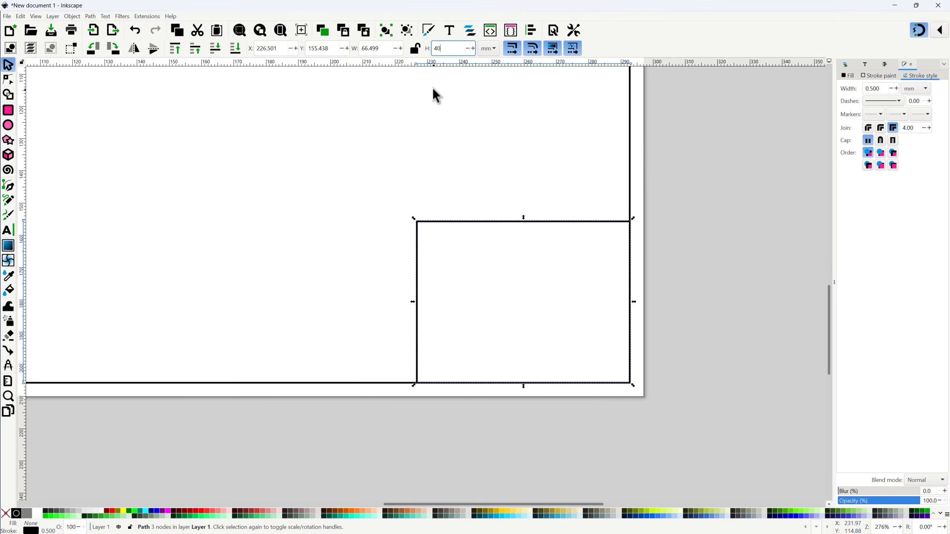
text(0)
key(Return)
click(378, 50)
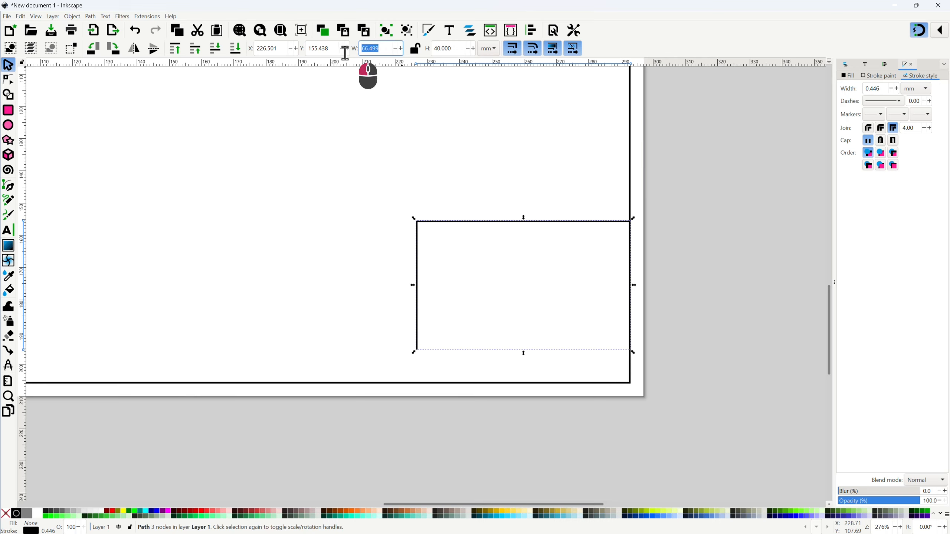
text(6)
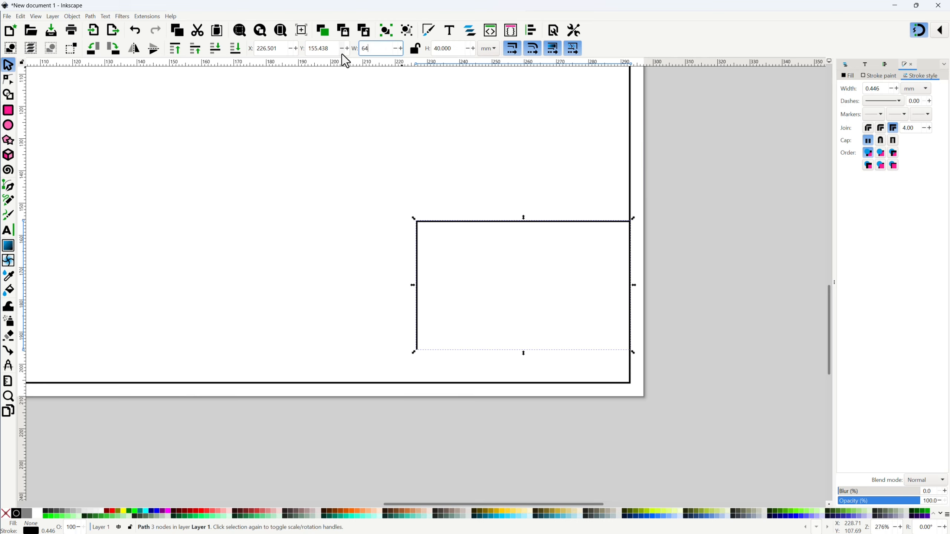
text(4)
key(Return)
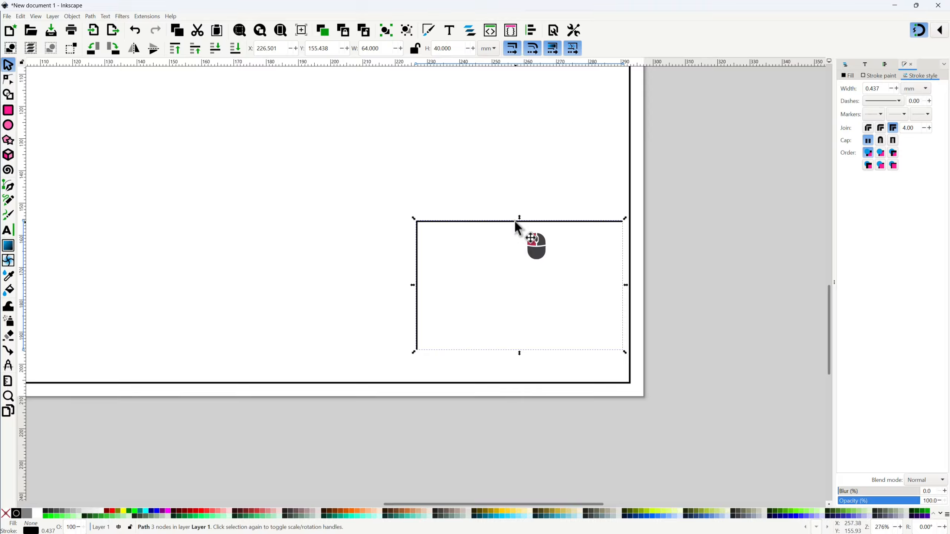
drag(514, 221, 524, 256)
click(617, 329)
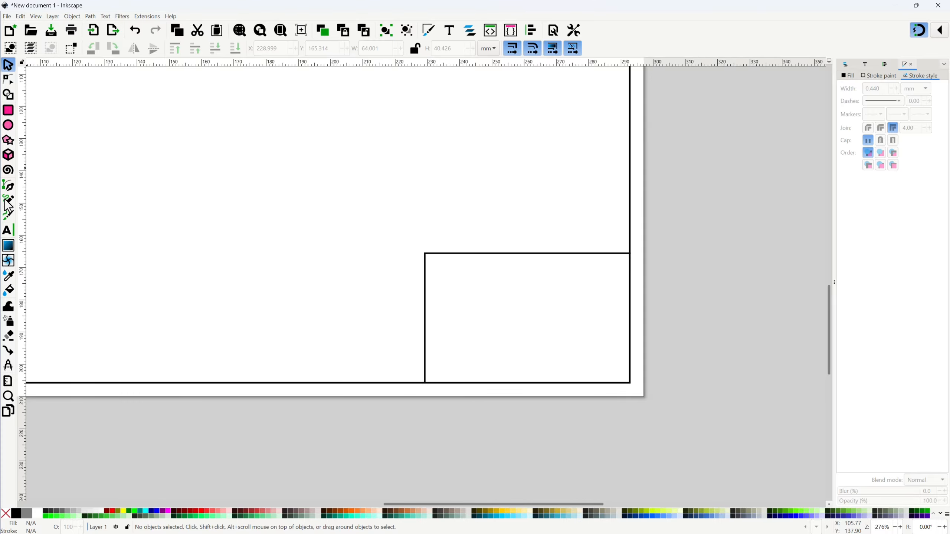
Step: Draw three horizontal divider lines across the full width of the corner box, at about Y 174, 183 and 195 mm
click(8, 186)
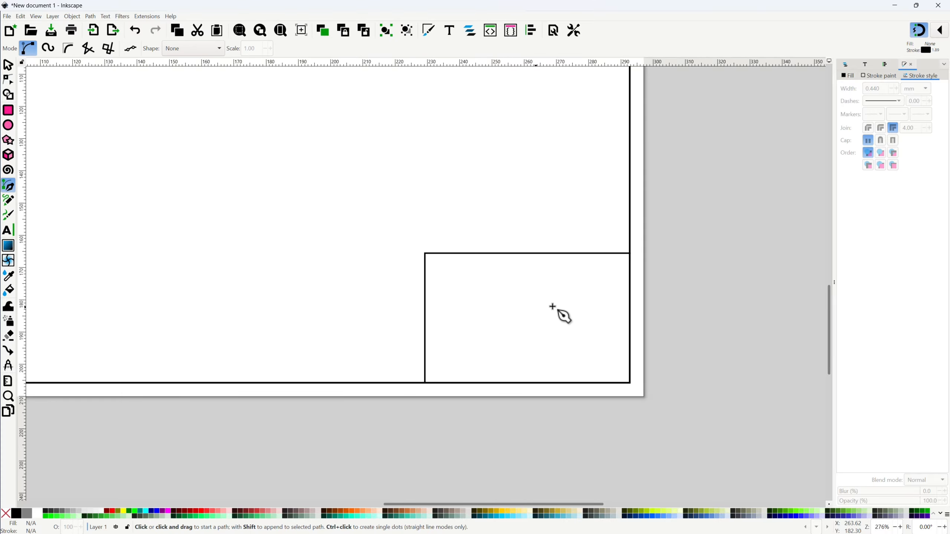
click(628, 280)
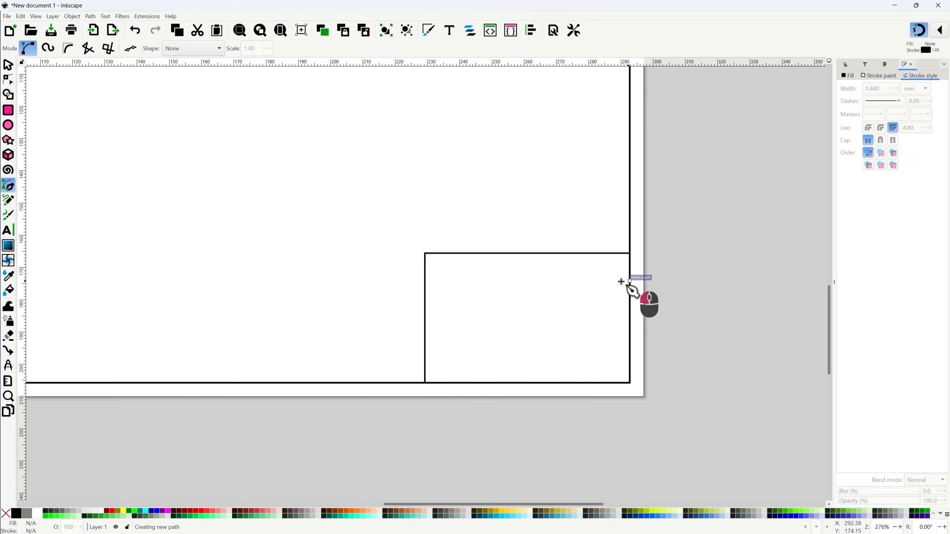
click(424, 282)
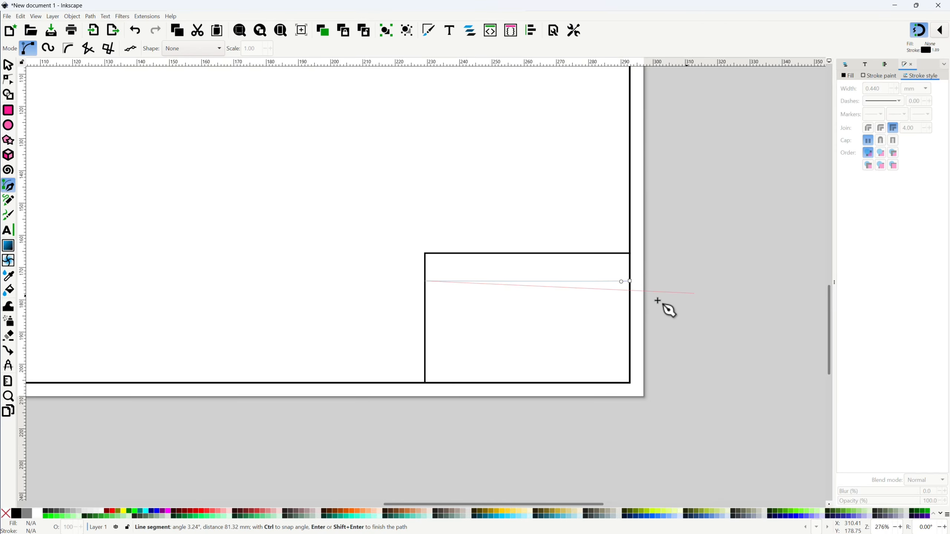
right_click(604, 318)
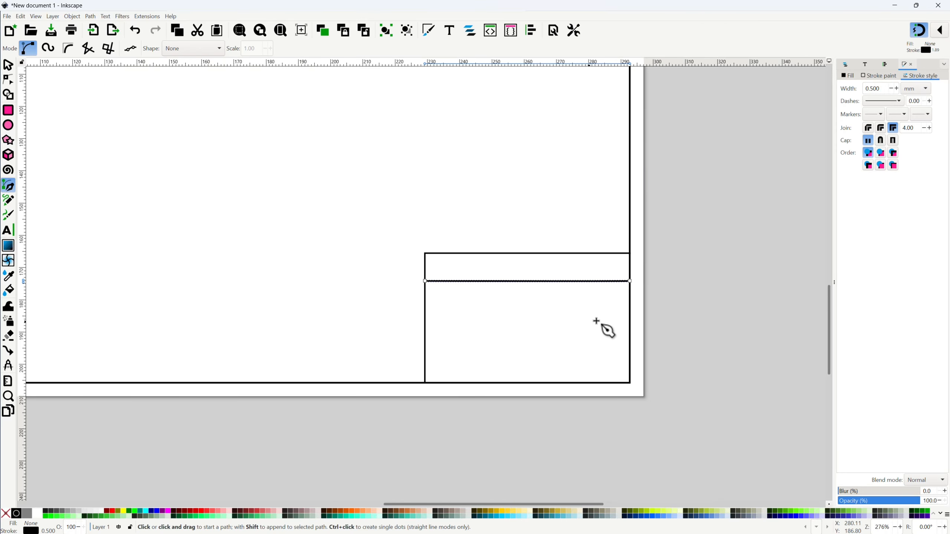
click(630, 311)
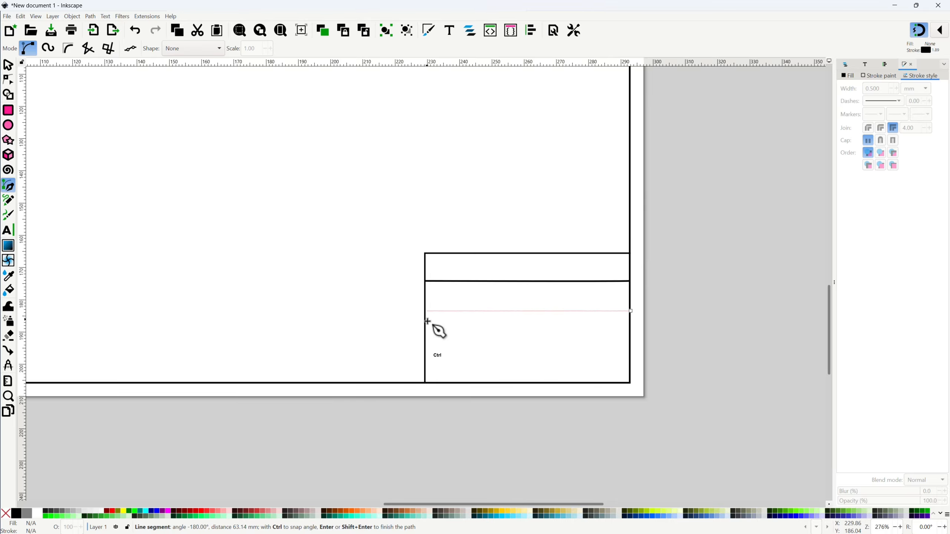
click(425, 310)
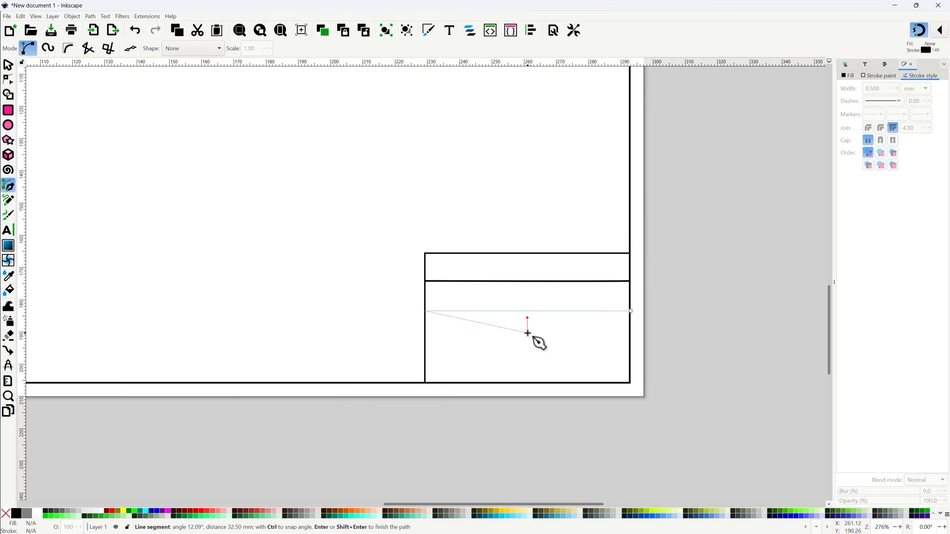
key(Return)
click(630, 348)
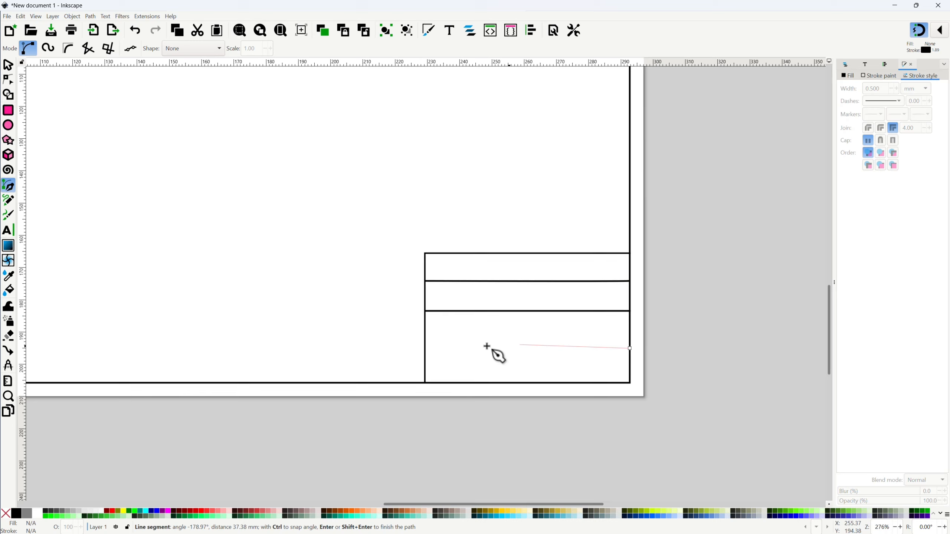
click(425, 349)
key(Return)
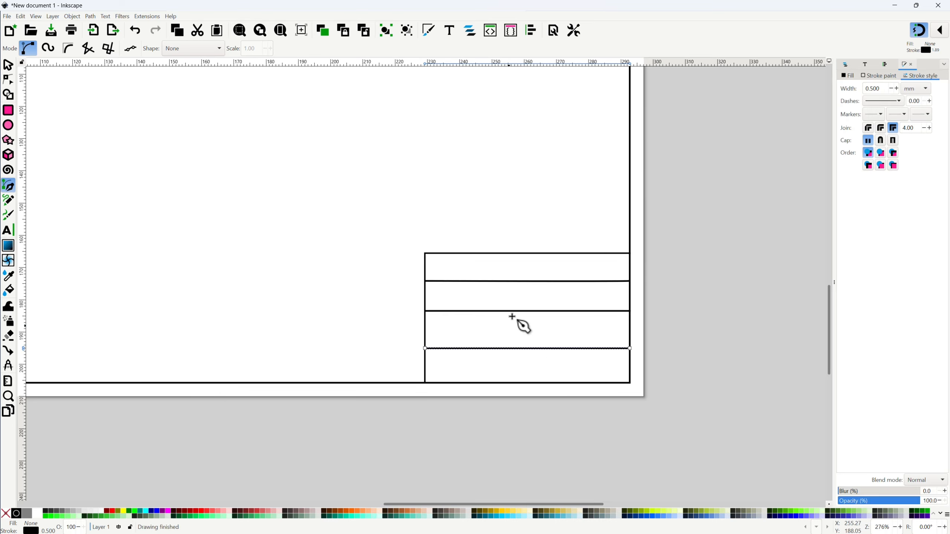
Step: Draw a vertical line about 22 mm long from the middle divider down to the frame's bottom edge, at about X 252 mm
click(500, 312)
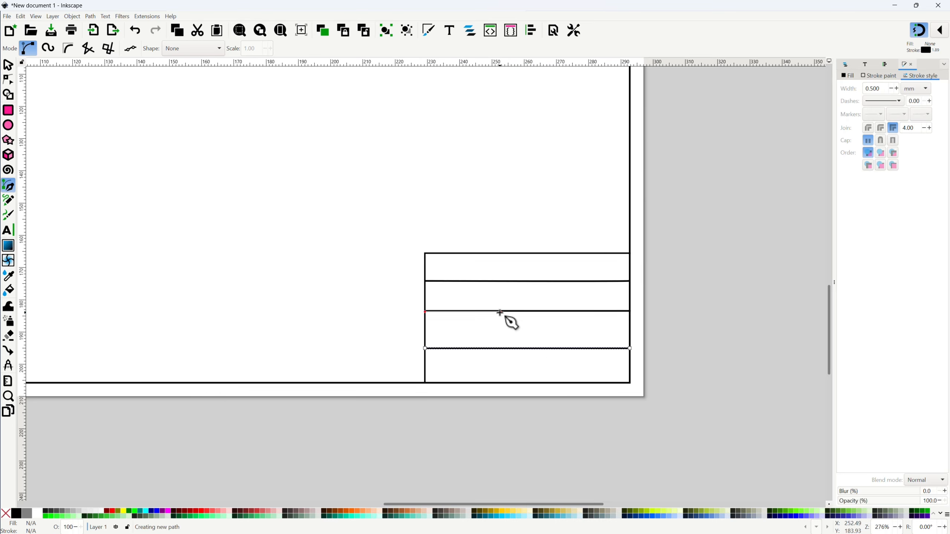
click(500, 383)
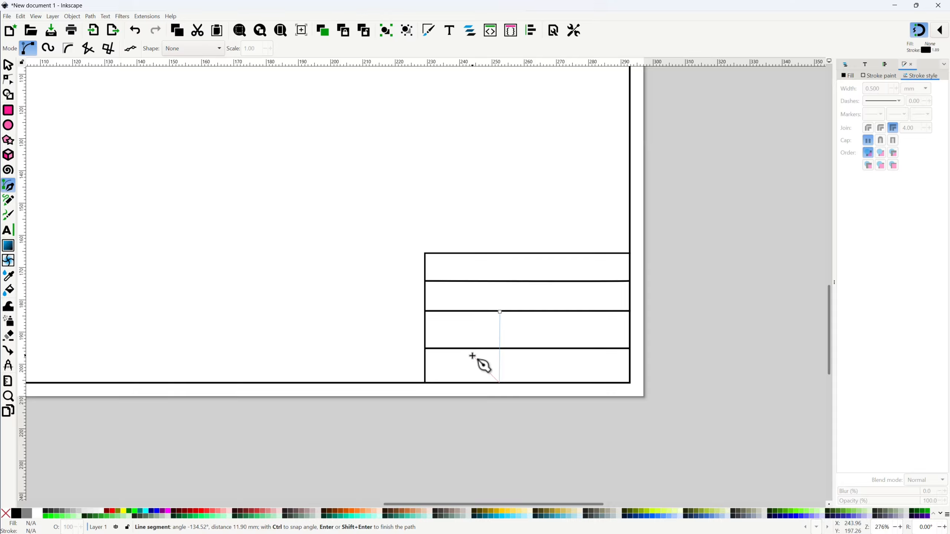
key(Return)
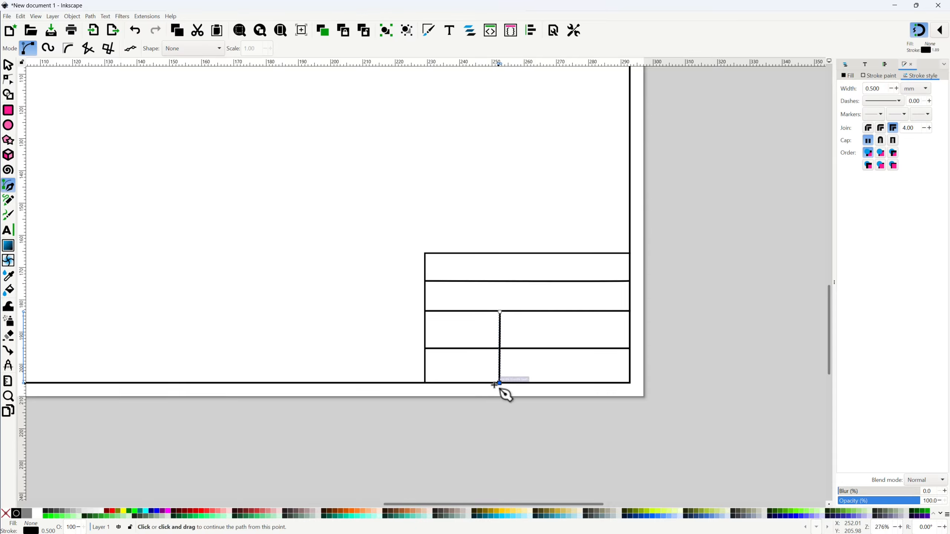
Step: Shorten the lowest horizontal divider to about 23 mm so it ends at the vertical line
click(8, 65)
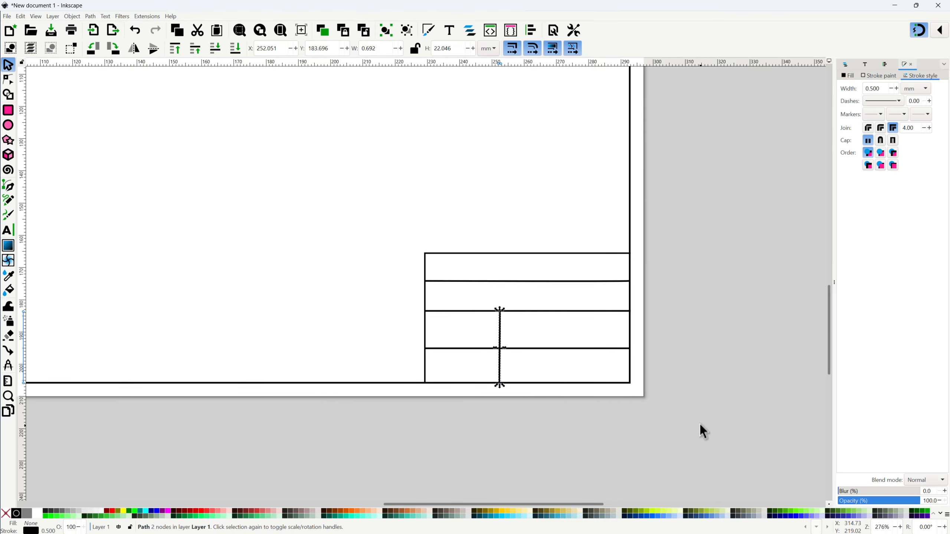
click(618, 349)
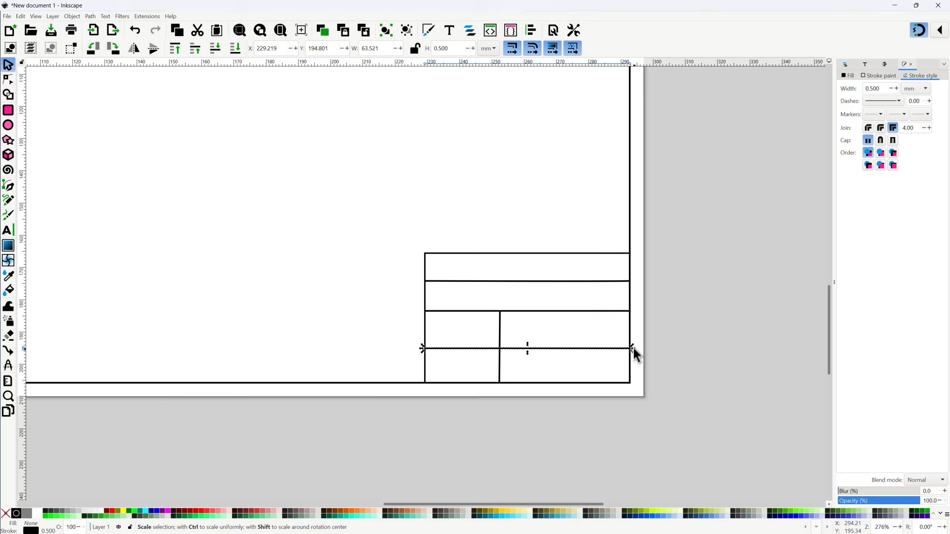
drag(632, 348, 502, 352)
click(364, 356)
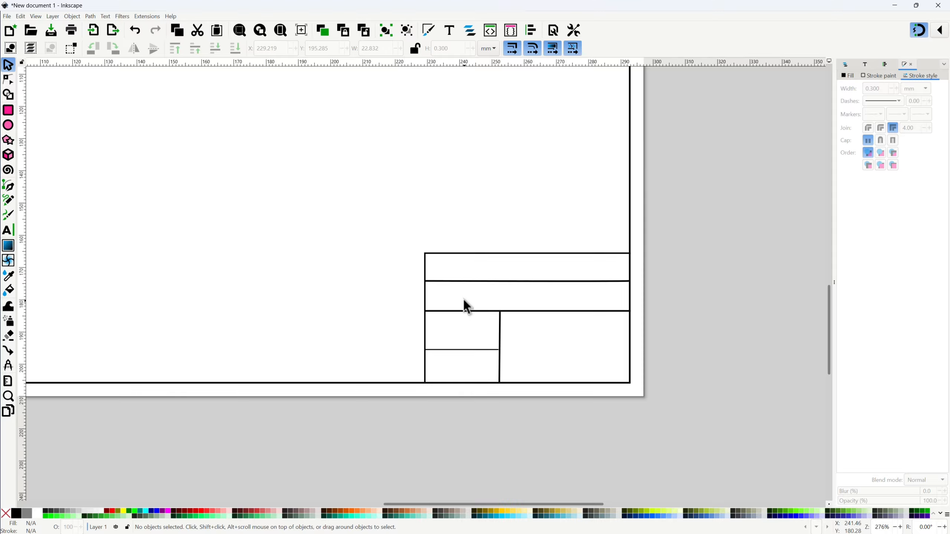
Step: Draw two horizontal helper lines outward to the left from the corner box's top and bottom edges, about 26 mm and 23 mm long
click(9, 185)
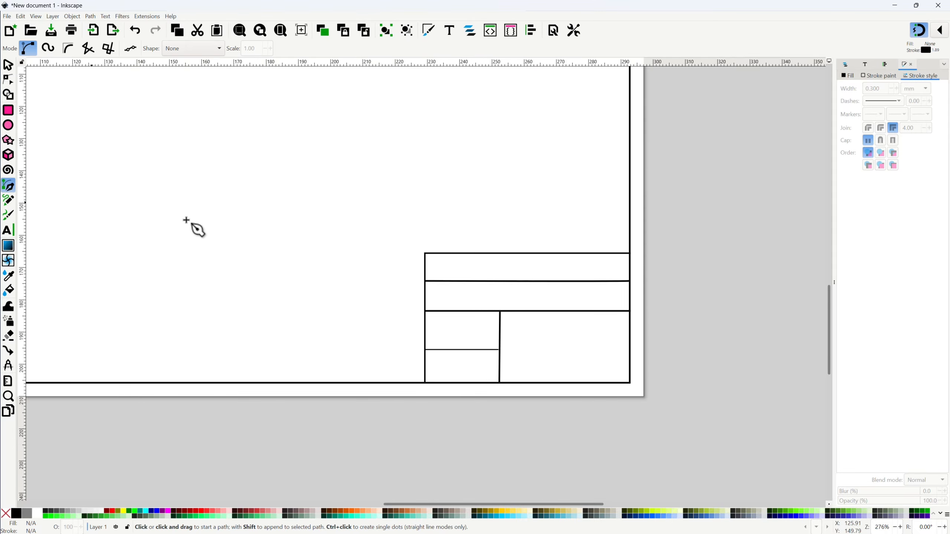
click(429, 254)
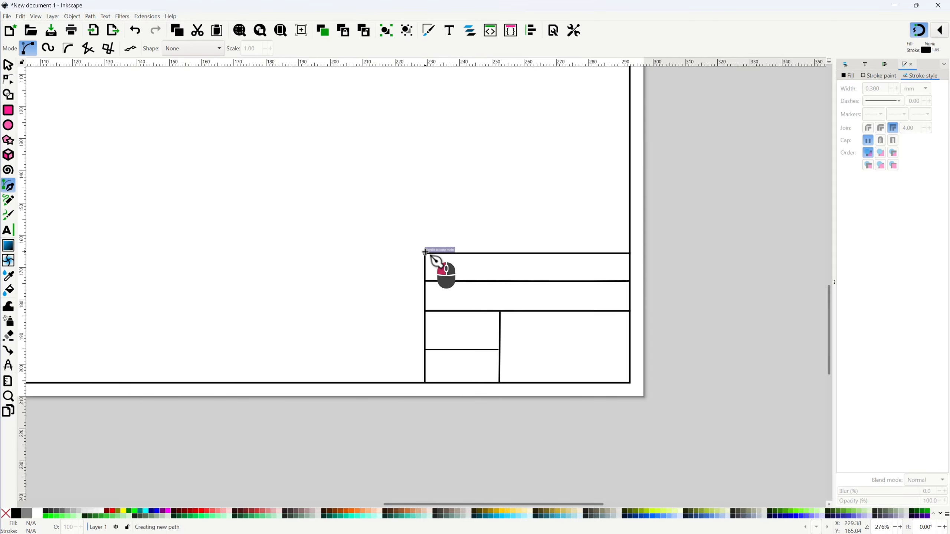
click(340, 253)
key(Return)
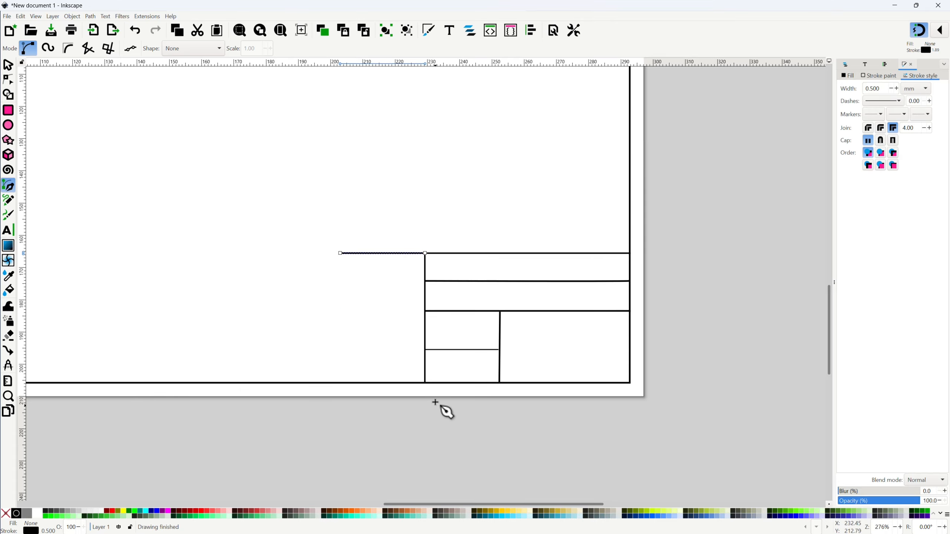
click(425, 382)
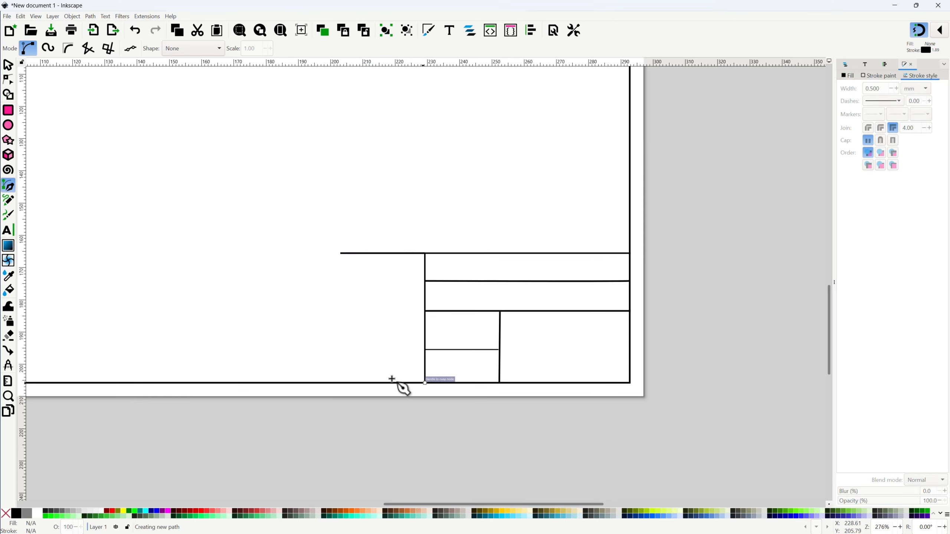
click(349, 383)
key(Return)
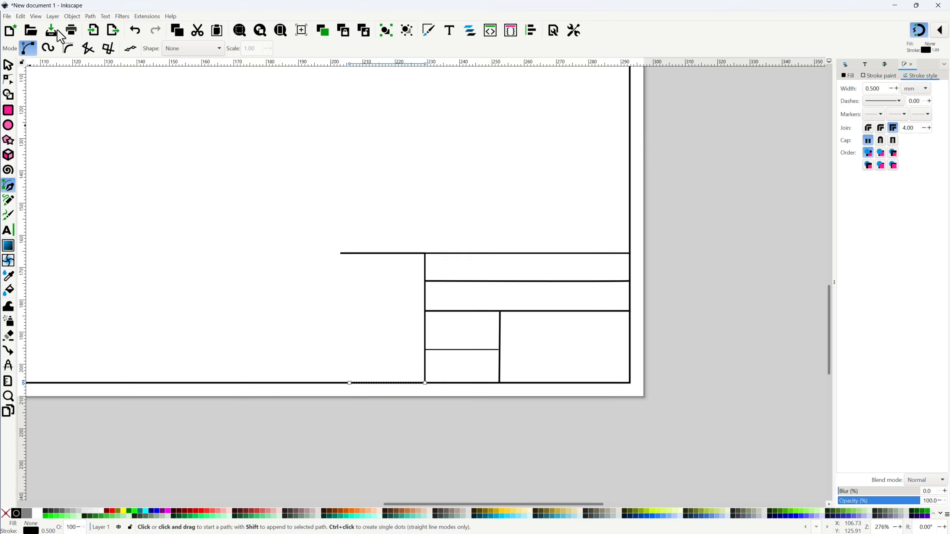
Step: Select both helper lines and the three horizontal dividers, and distribute them vertically with even gaps
click(8, 64)
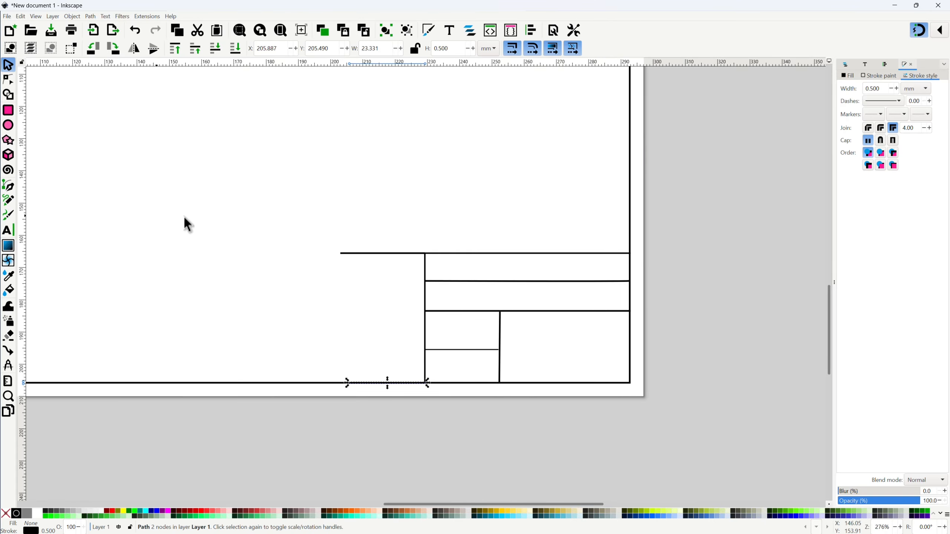
shift+click(388, 253)
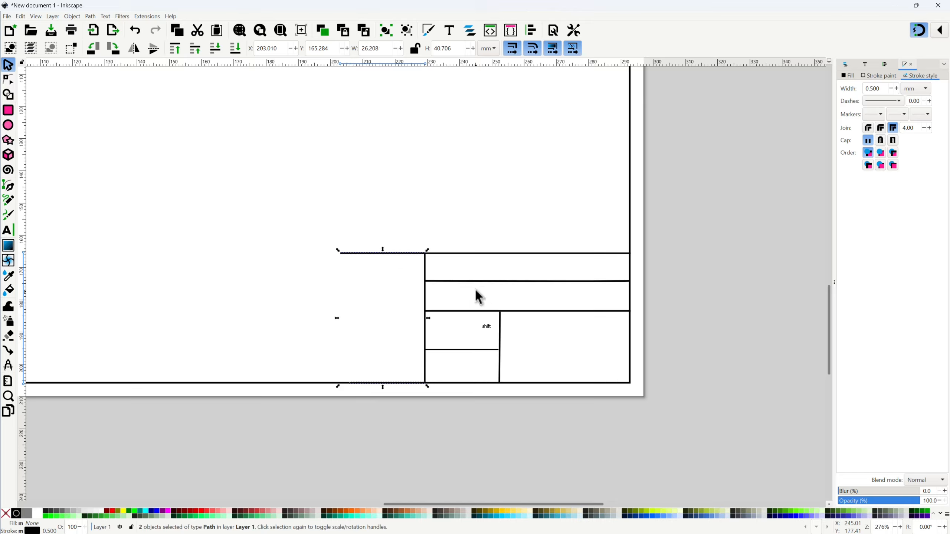
shift+click(469, 281)
shift+click(467, 311)
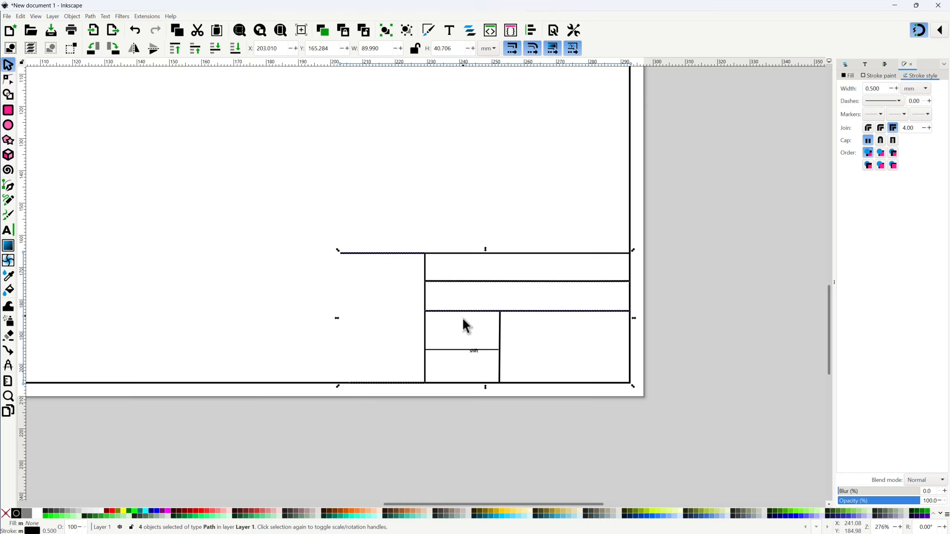
shift+click(455, 350)
click(534, 35)
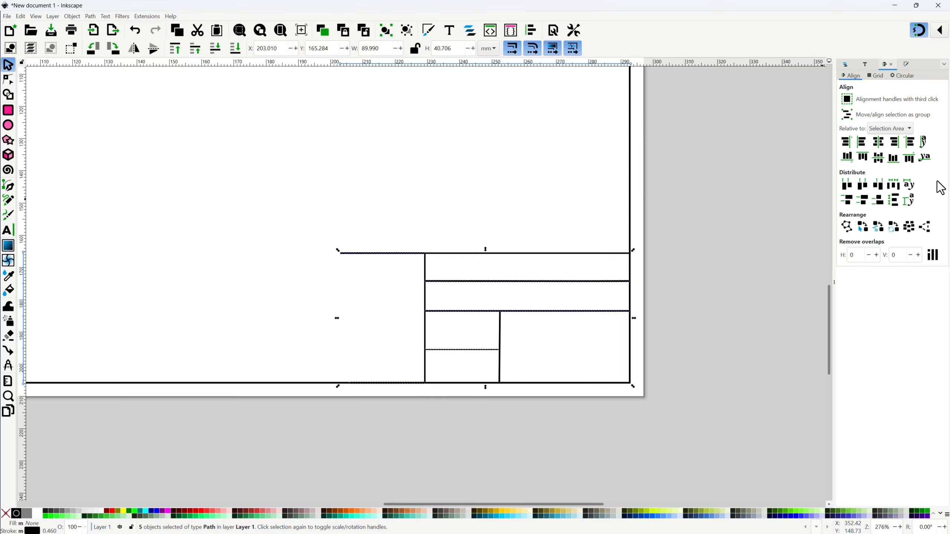
click(892, 203)
click(358, 249)
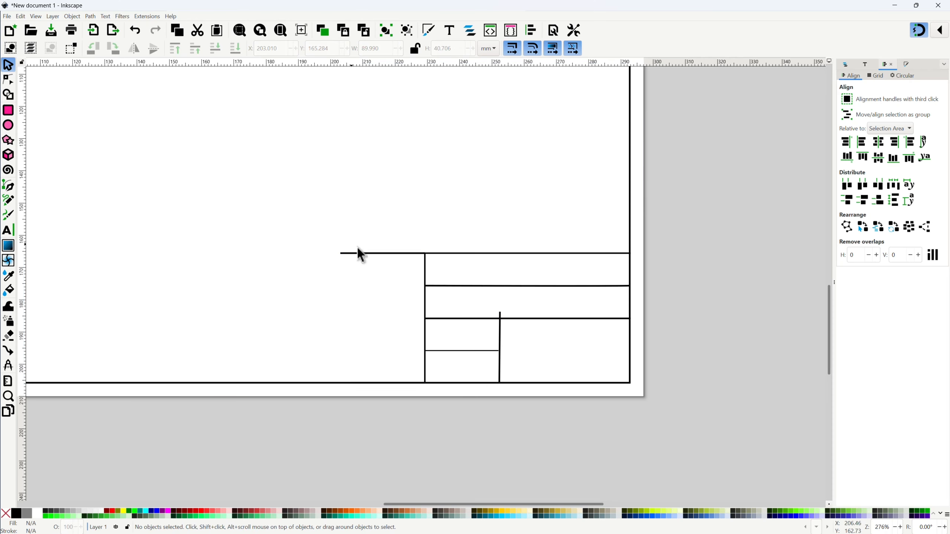
Step: Delete both helper lines beside the corner box and shorten the vertical divider to about 20 mm so it starts at the middle divider
click(362, 253)
key(Delete)
click(368, 382)
click(381, 404)
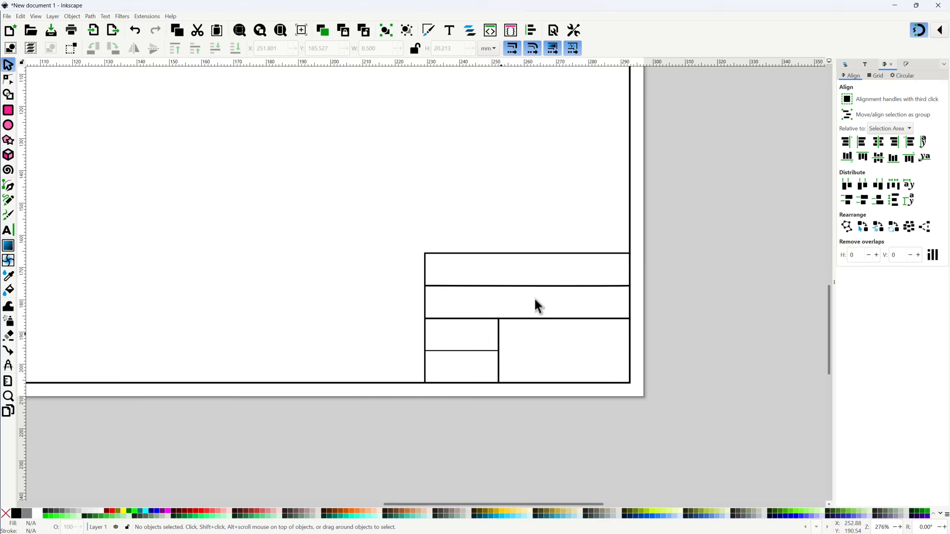
Step: Set the stroke width of the two full-width horizontal dividers in the title block to 0.3 mm
click(488, 286)
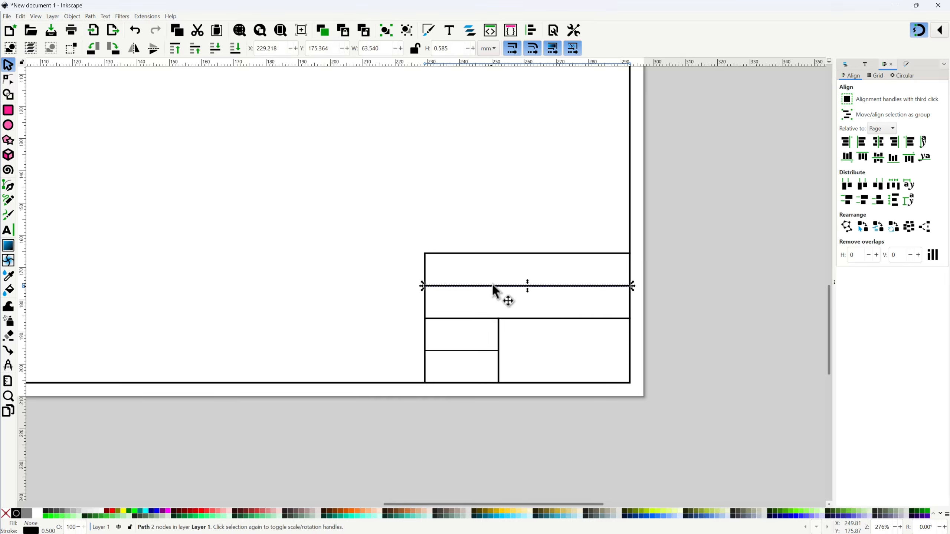
click(903, 64)
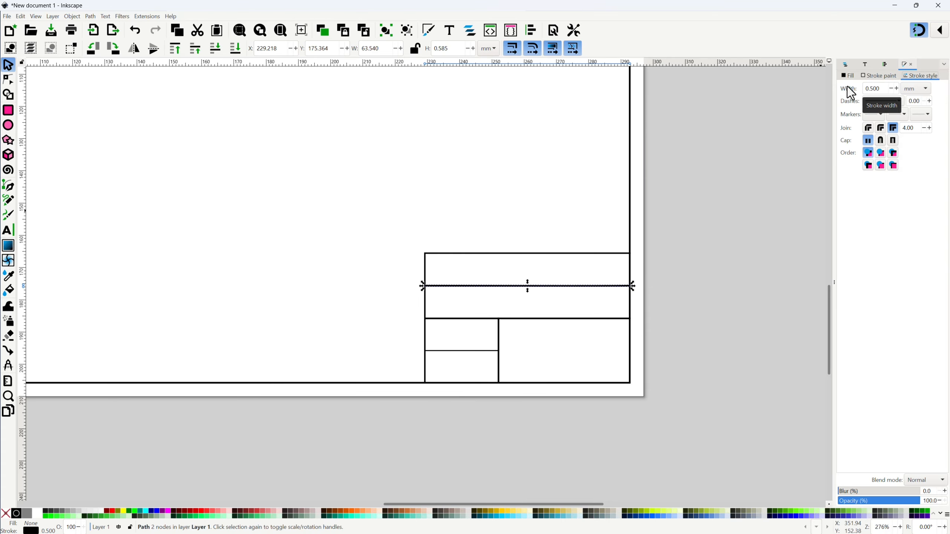
triple_click(879, 92)
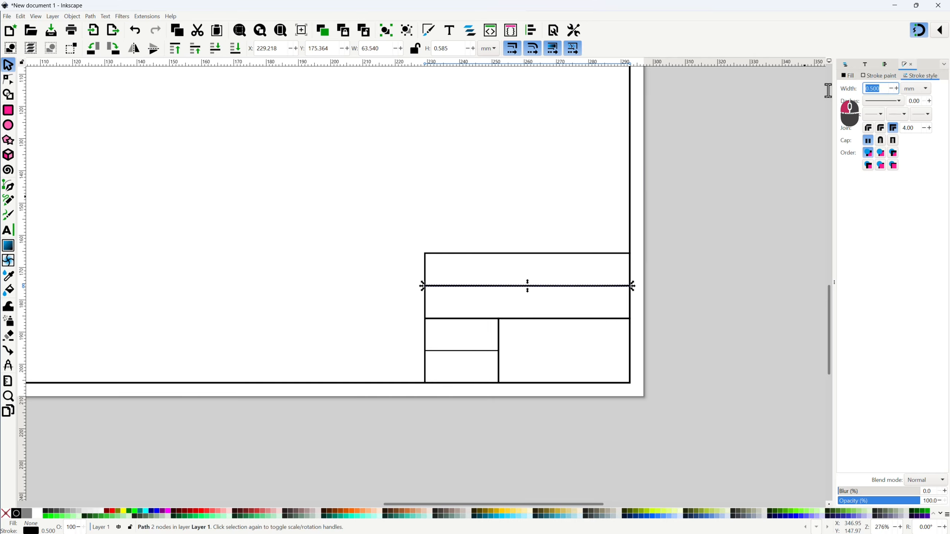
text(.3)
key(Return)
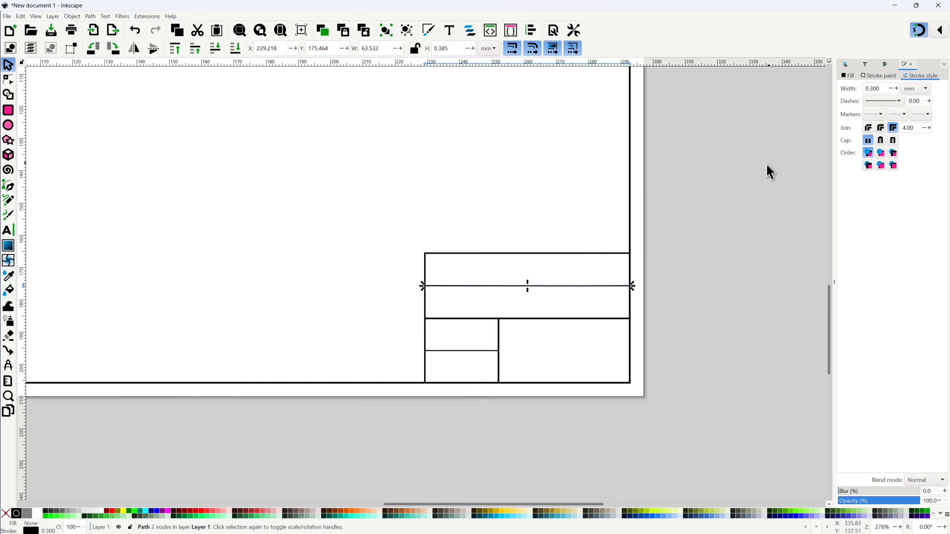
click(589, 276)
click(538, 318)
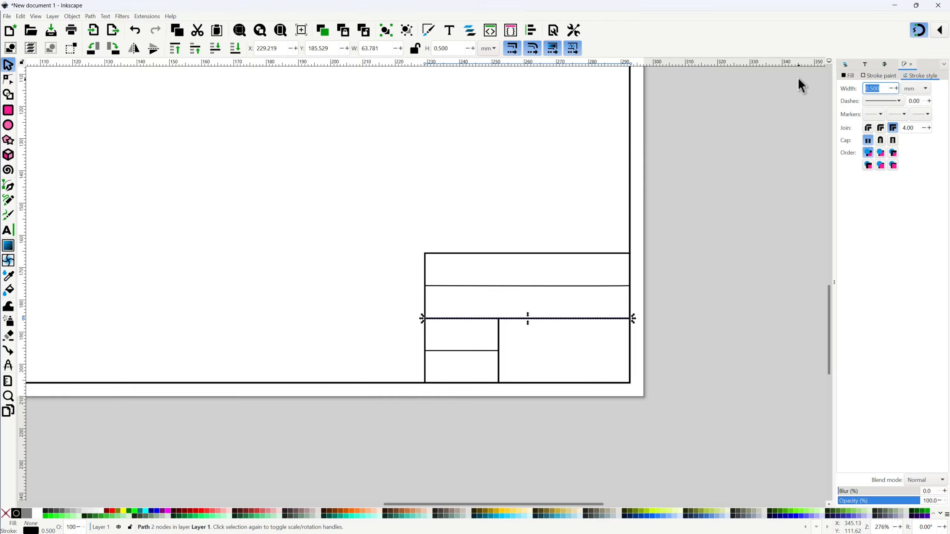
text(.3)
key(Return)
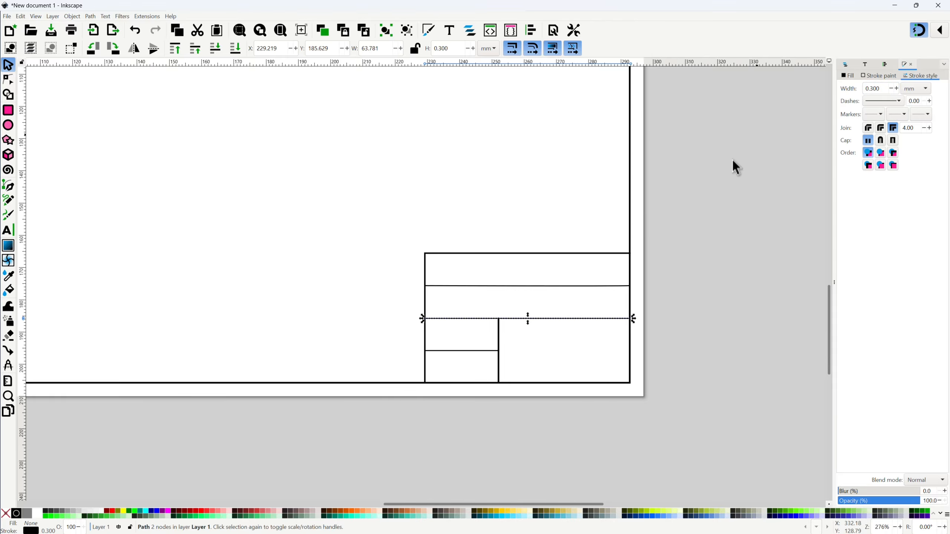
Step: Set the vertical divider's stroke width to 0.3 mm and check the short horizontal divider's stroke
click(498, 337)
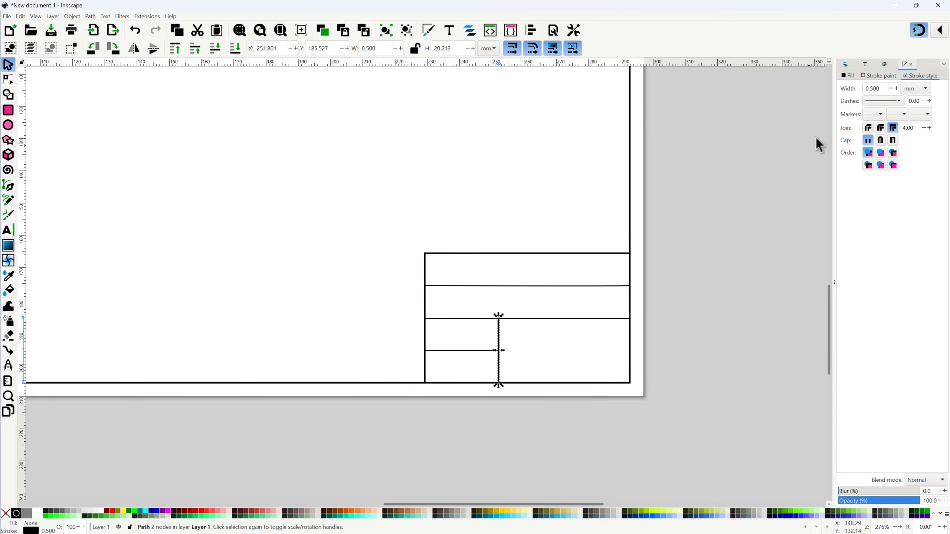
drag(881, 88, 795, 89)
text(0.3)
key(Return)
click(468, 350)
click(683, 215)
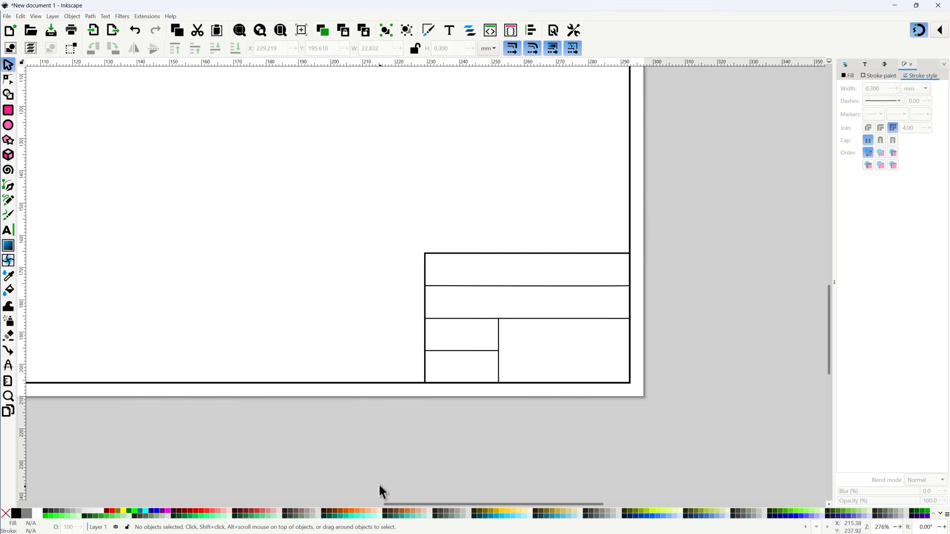
Step: Add the 9 pt sans-serif text "Title:" at the title block's top row
ctrl+scroll(488, 383, down, 5)
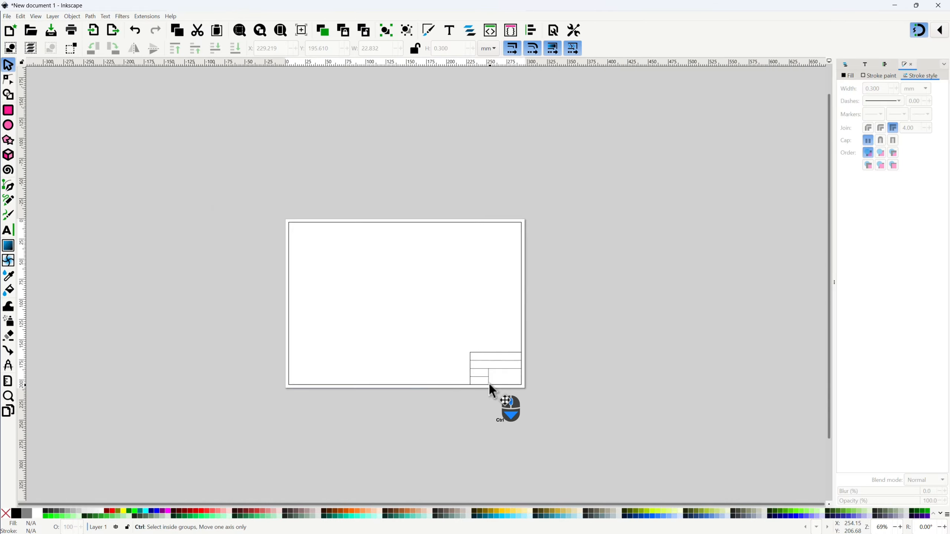
ctrl+scroll(488, 383, up, 4)
ctrl+scroll(488, 384, down, 1)
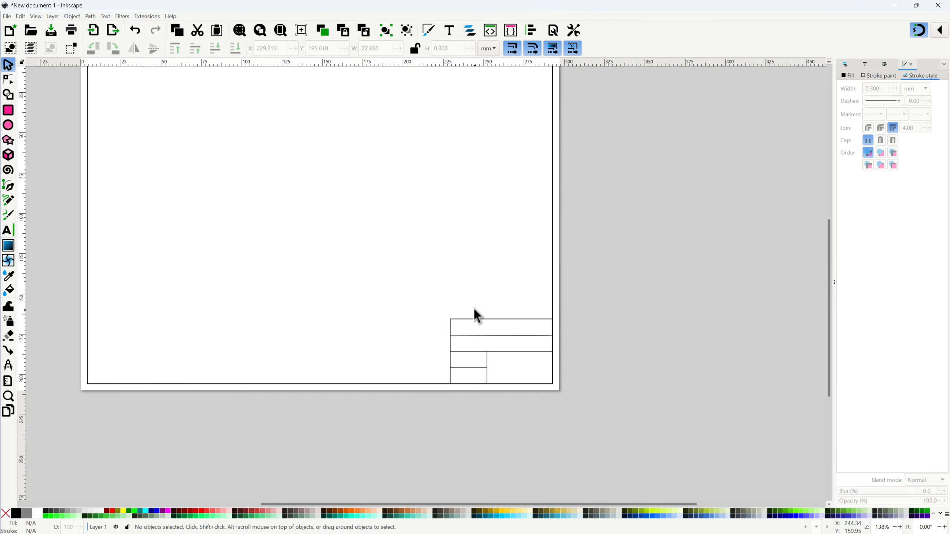
click(7, 230)
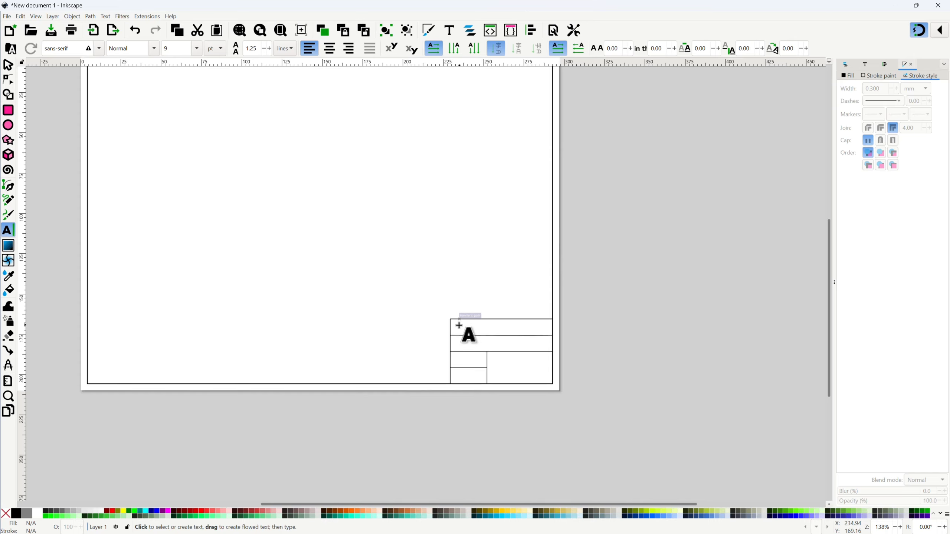
click(459, 325)
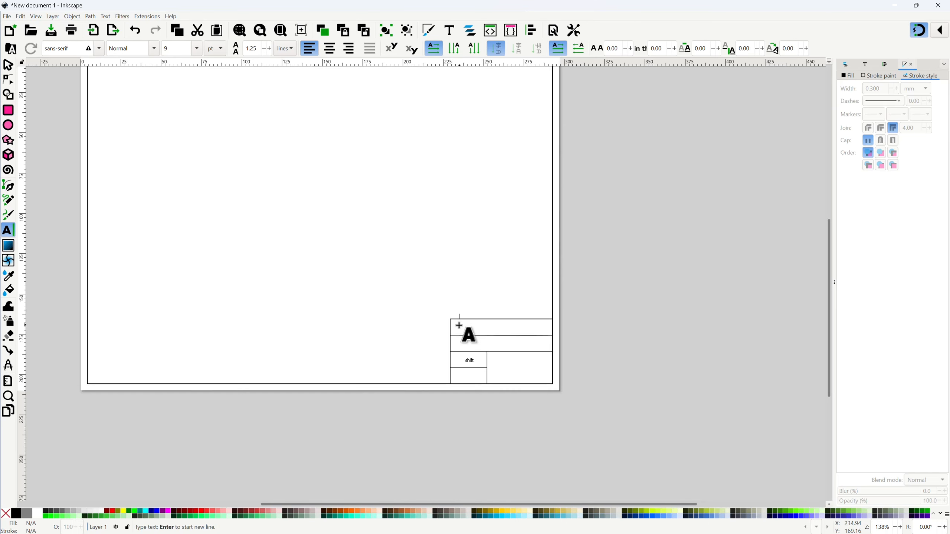
text(Title)
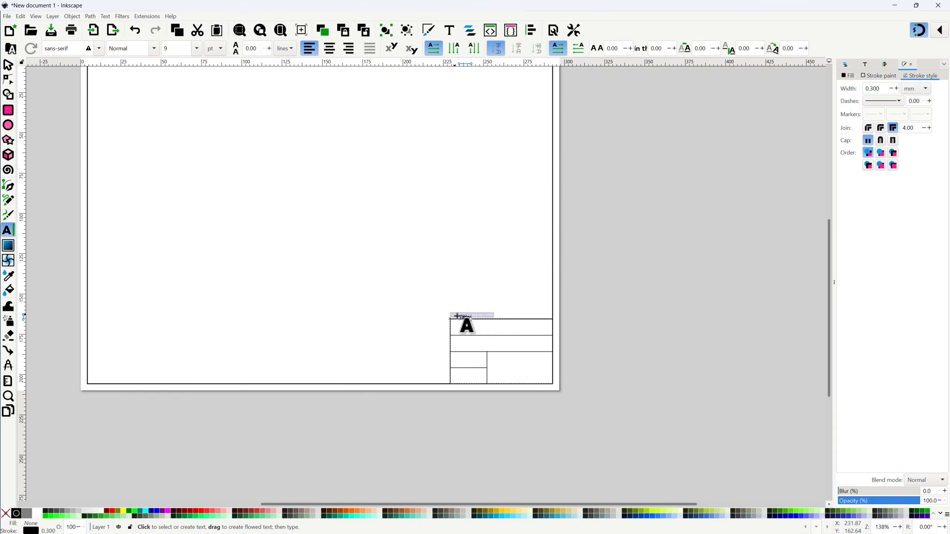
Step: Move the "Title:" text into the upper-left corner of the title block's top row
scroll(467, 318, up, 3)
scroll(467, 318, up, 1)
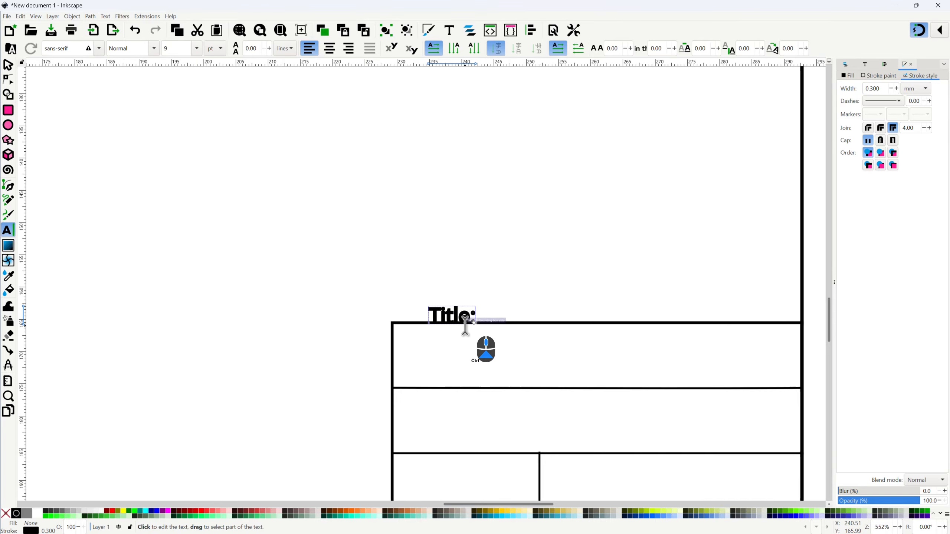
click(7, 70)
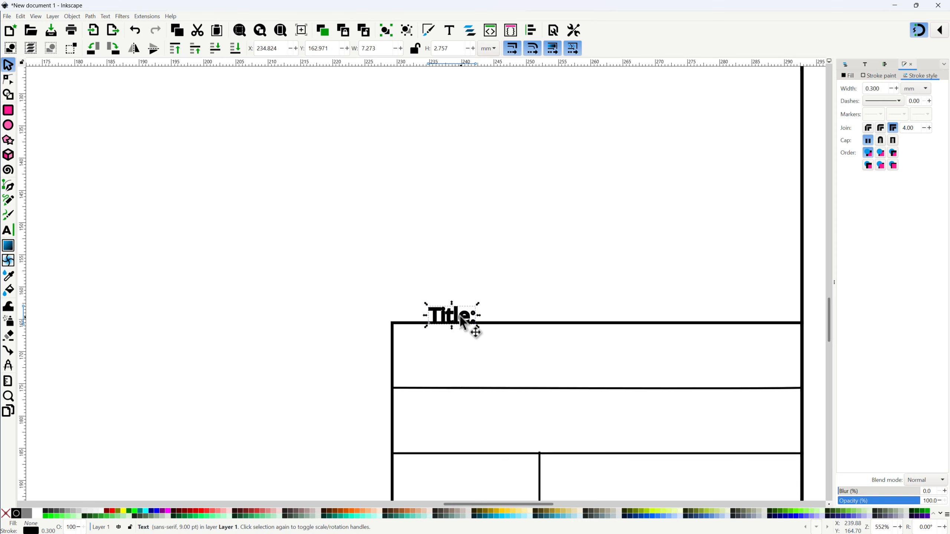
drag(459, 316, 423, 339)
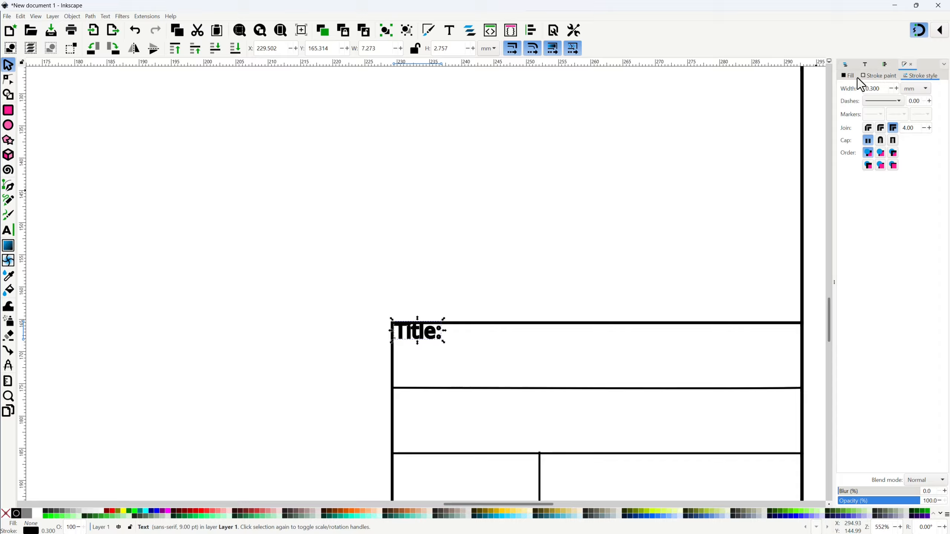
Step: Remove the stroke paint from the "Title:" text and give it a flat black fill
click(877, 77)
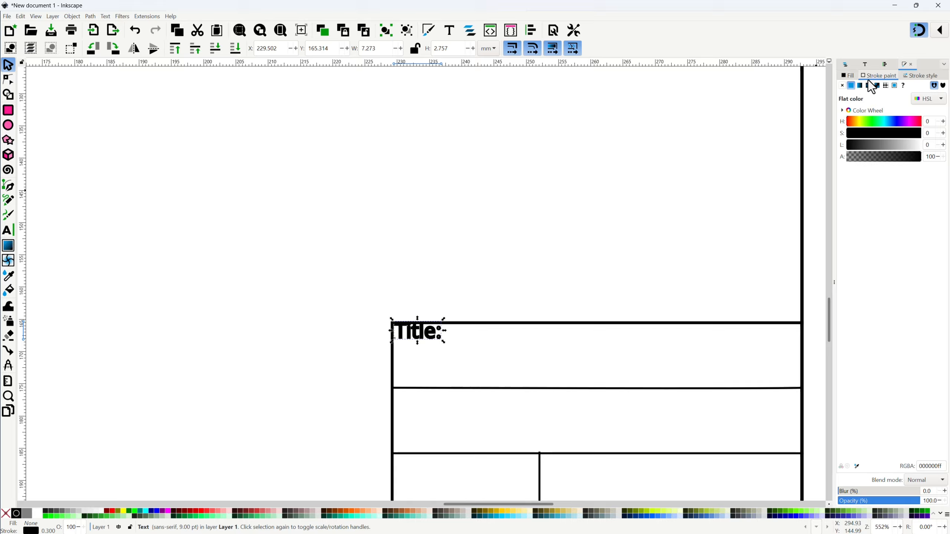
click(842, 87)
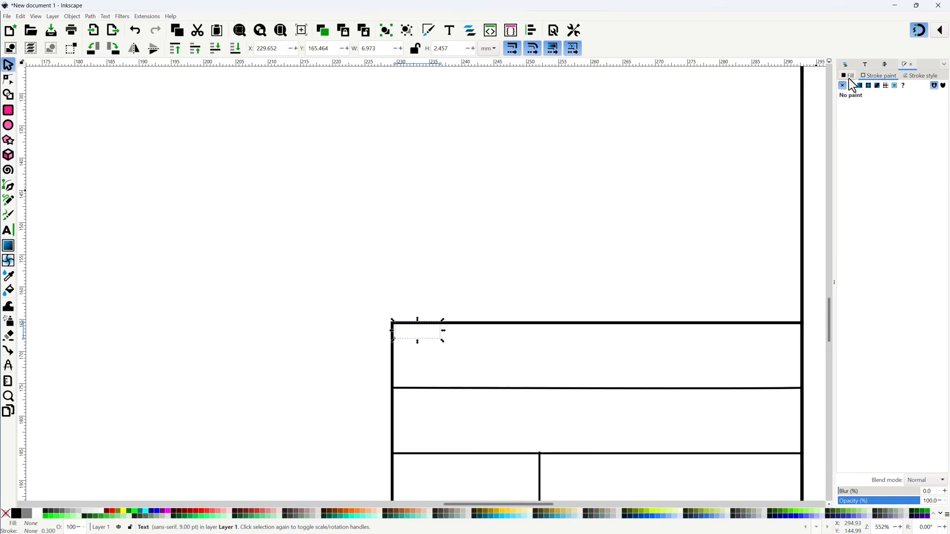
click(847, 74)
click(852, 86)
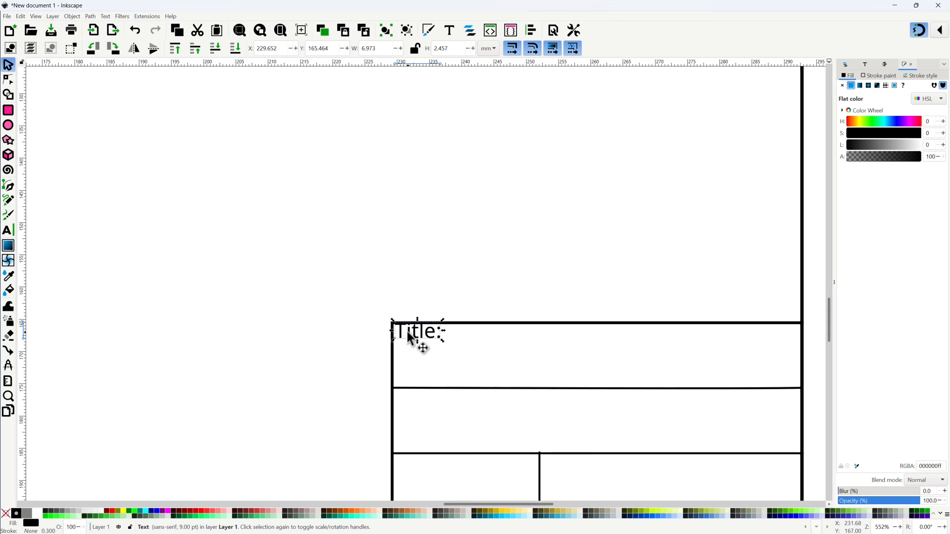
Step: Nudge the "Title:" text slightly away from the cell's borders, to about X 230.1 mm, Y 166.4 mm
drag(408, 329, 408, 335)
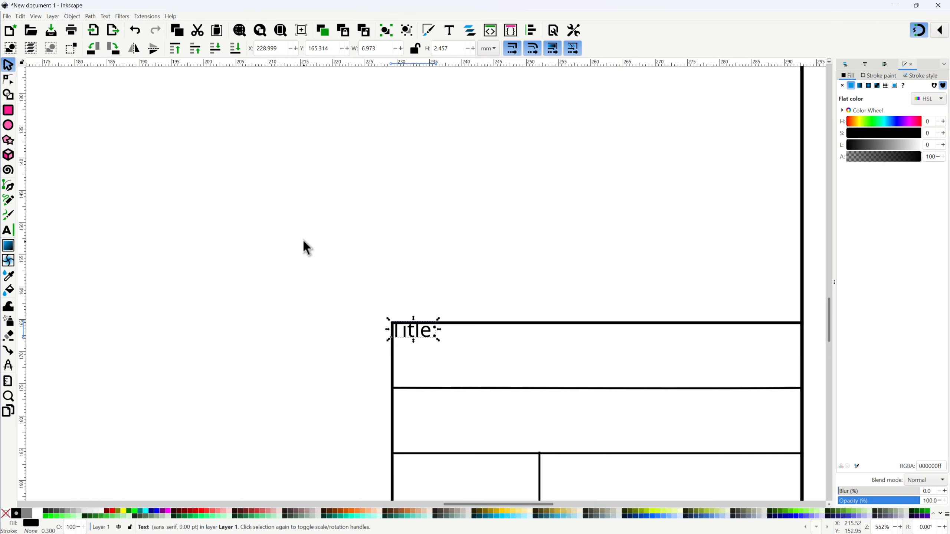
key(Down)
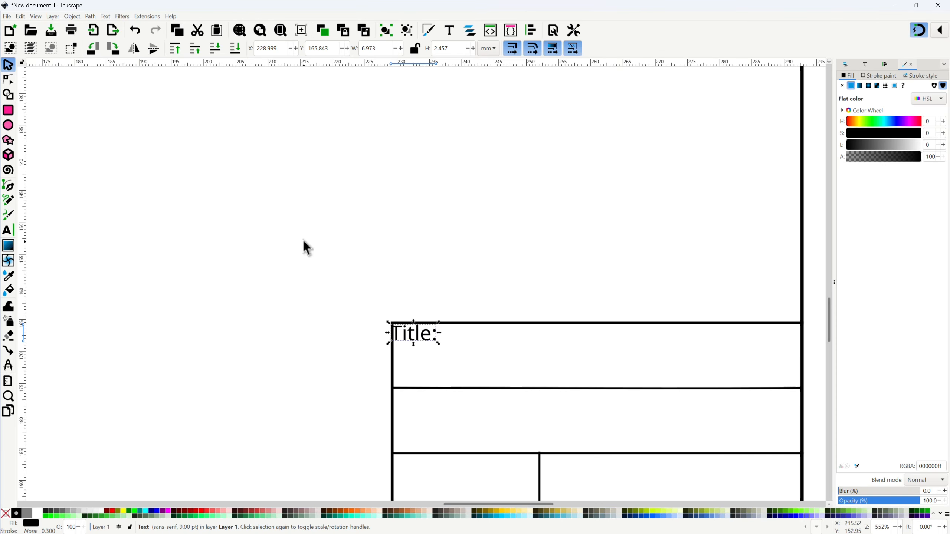
key(Right)
key(Right)
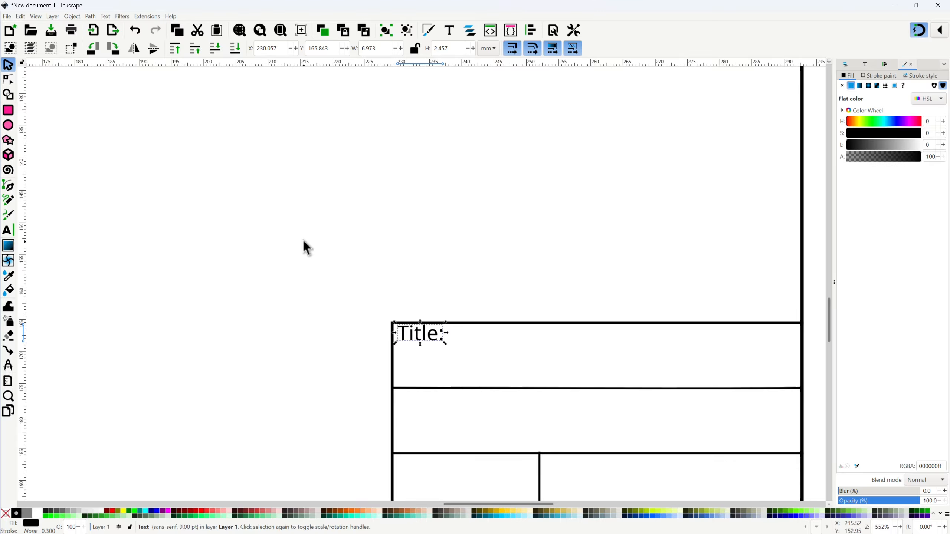
key(Down)
click(245, 258)
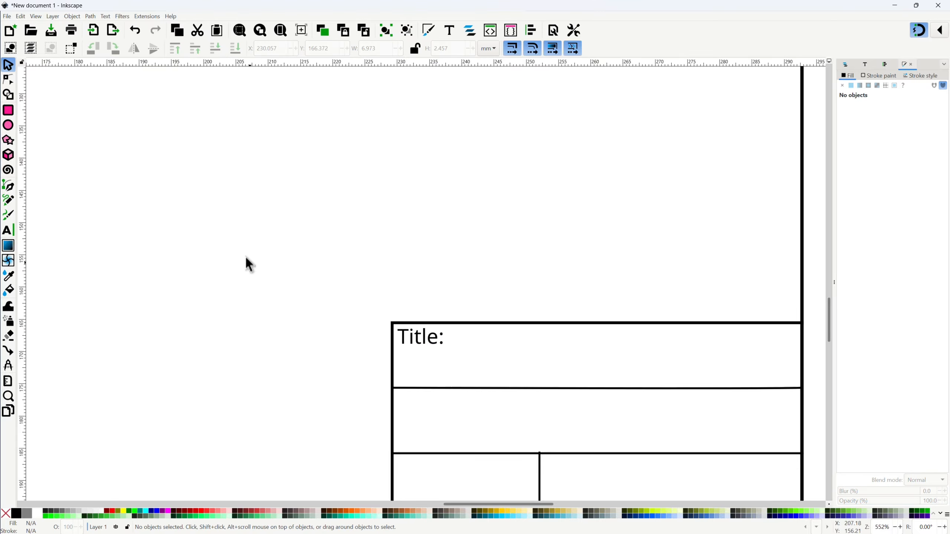
scroll(271, 258, down, 3)
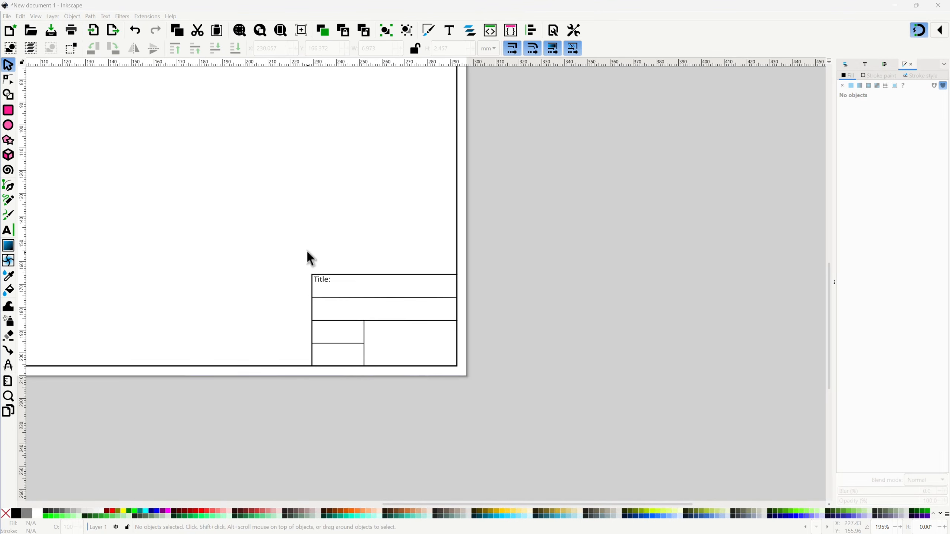
Step: Duplicate the "Title:" text three times and place the copies straight below it, one in each of the three left-hand cells
click(319, 279)
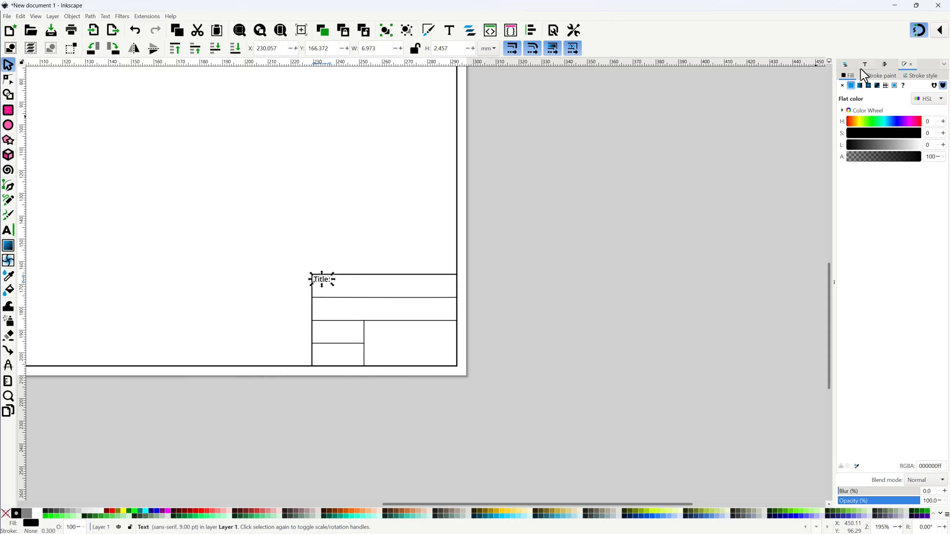
click(845, 63)
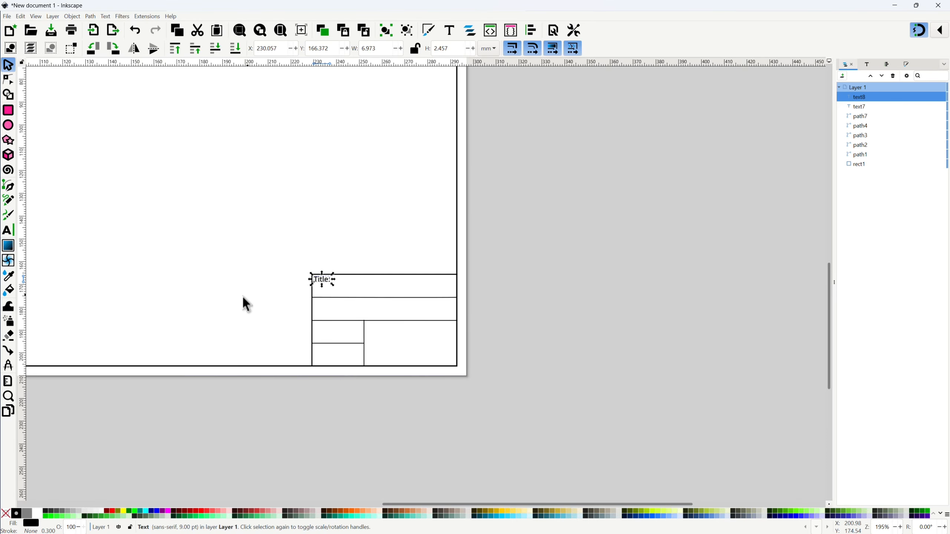
drag(319, 279, 321, 305)
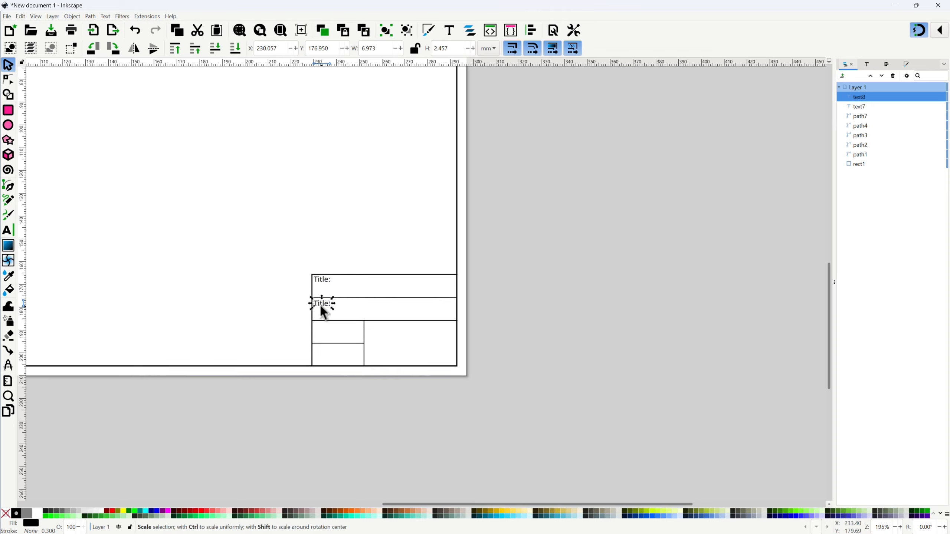
key(ctrl)
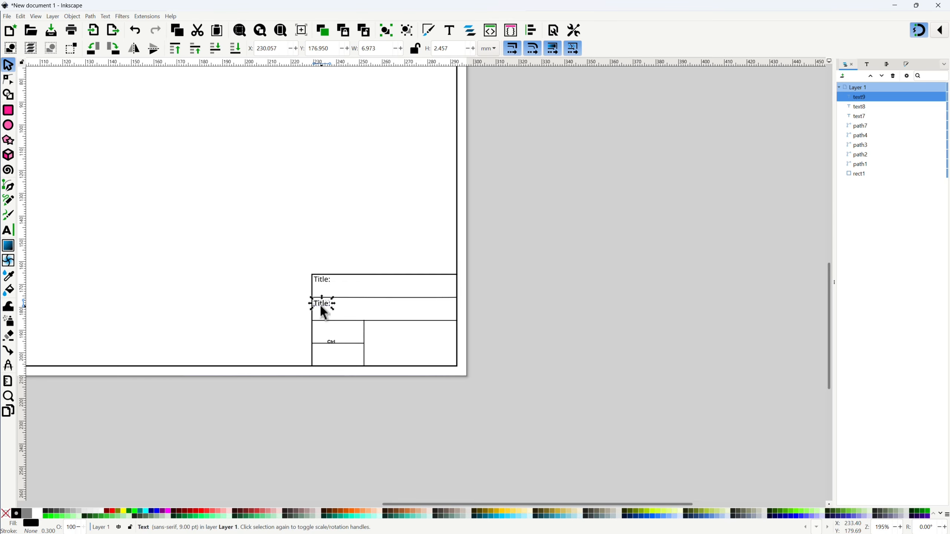
key(ctrl+d)
key(ctrl+d)
drag(323, 304, 322, 354)
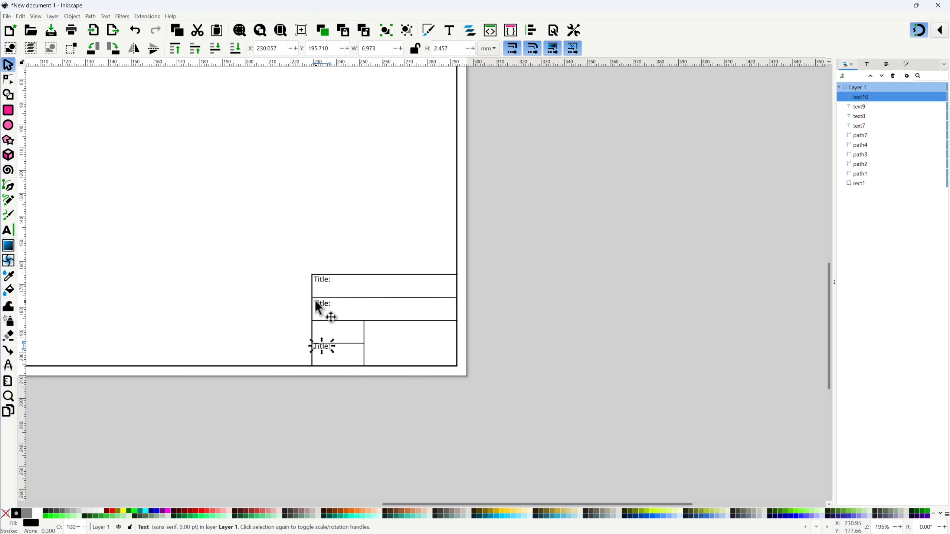
drag(322, 310, 323, 333)
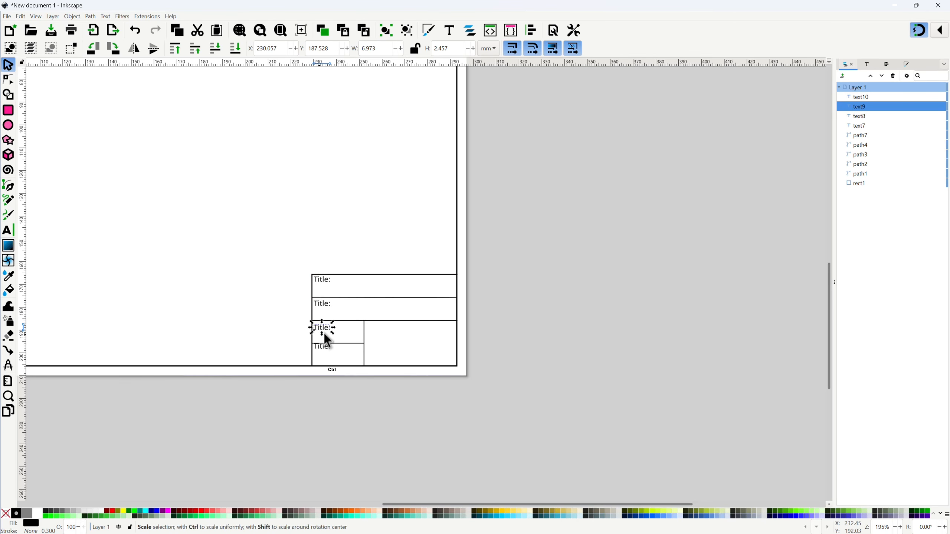
Step: Change the label in the title block's second row to "Date:" and the one in the third row to "Scale:"
scroll(323, 333, up, 4)
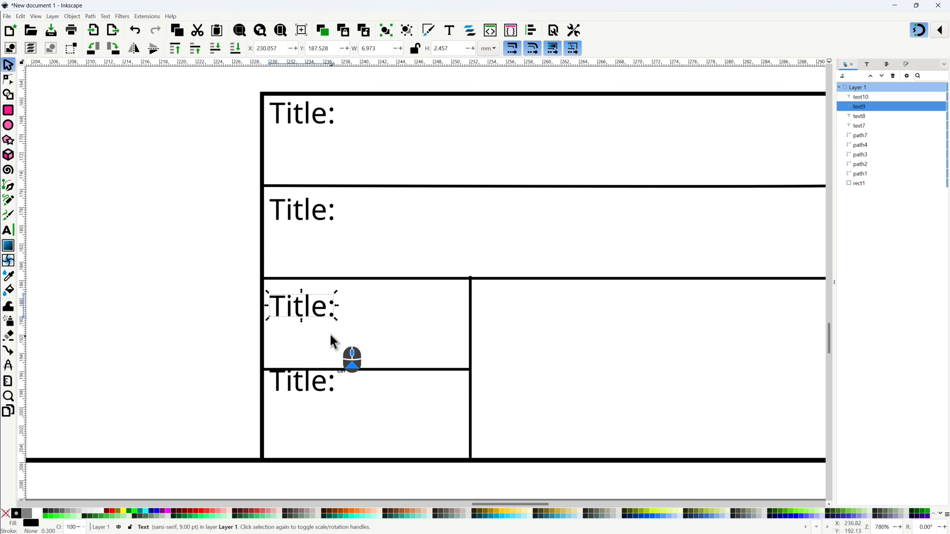
double_click(298, 208)
drag(276, 211, 327, 212)
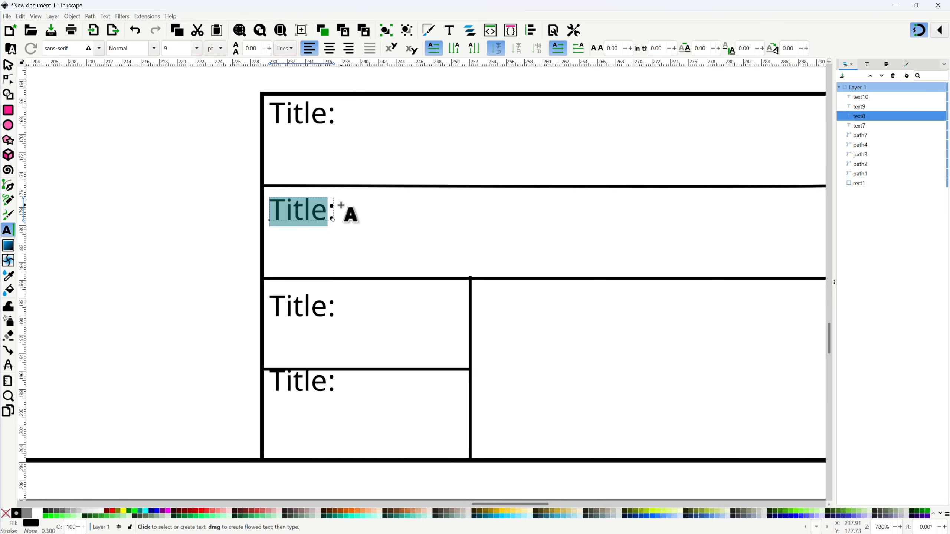
text(Date)
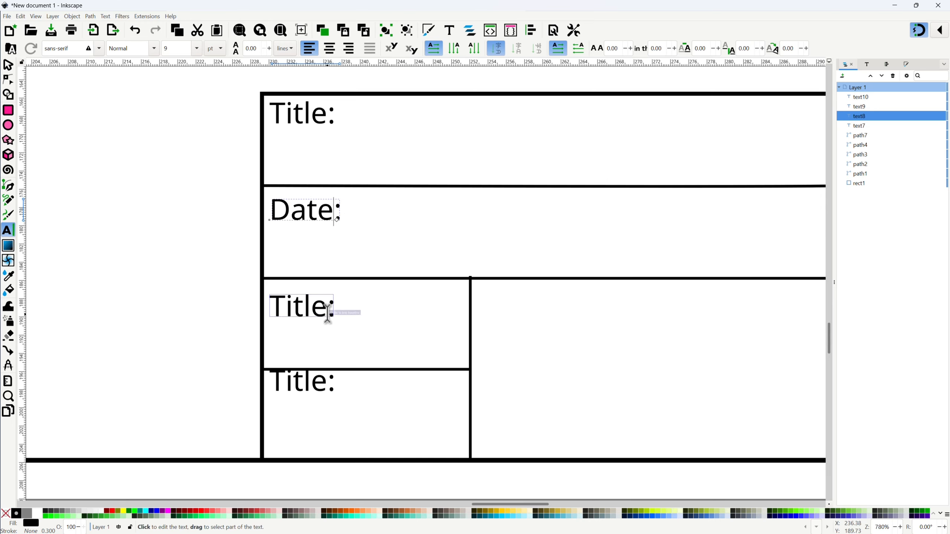
click(318, 307)
drag(318, 306, 268, 296)
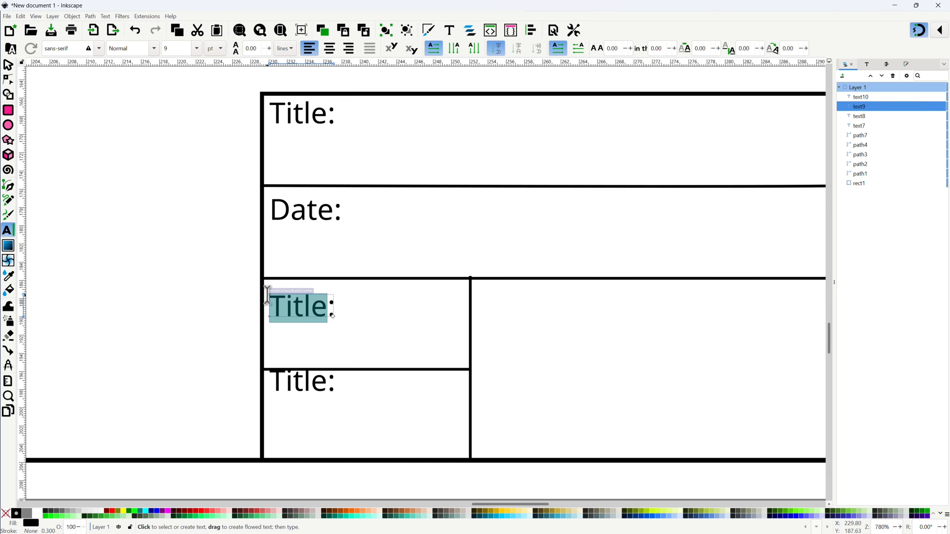
text(Scale)
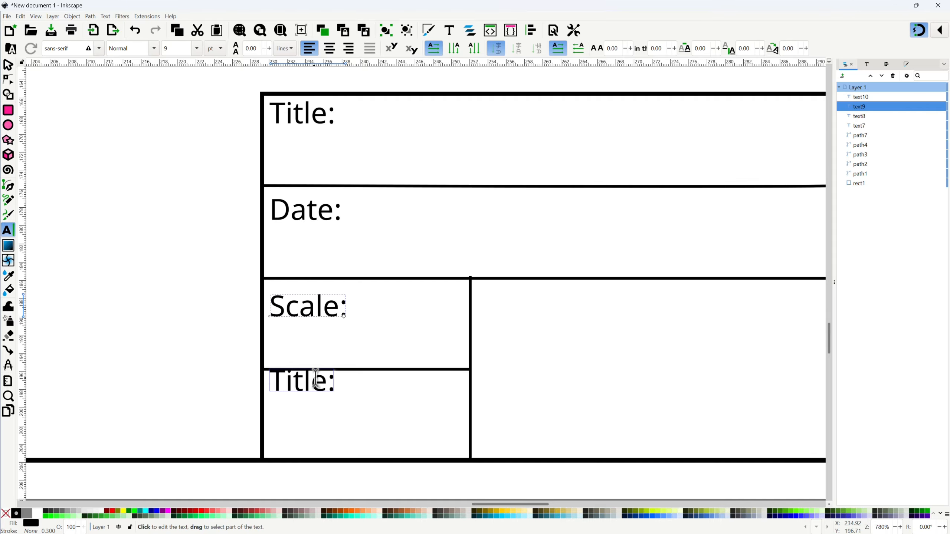
Step: Replace the label in the title block's lowest left-hand cell with "Version:" and finish the text edit
drag(328, 382, 268, 381)
key(BackSpace)
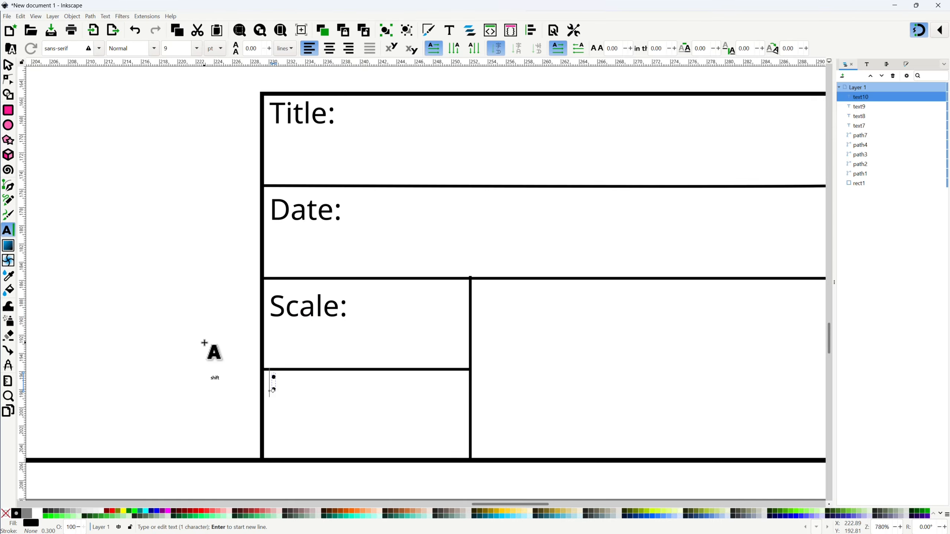
text(Version:)
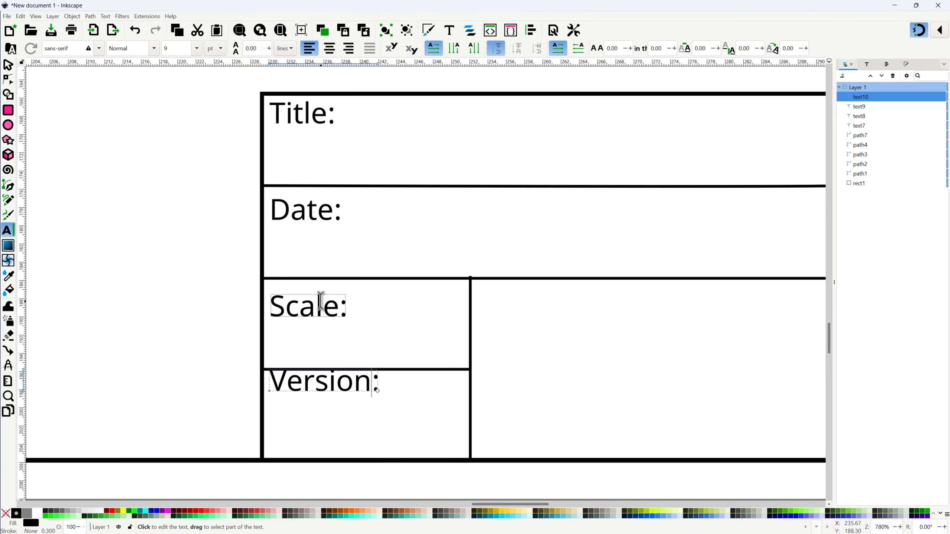
key(Escape)
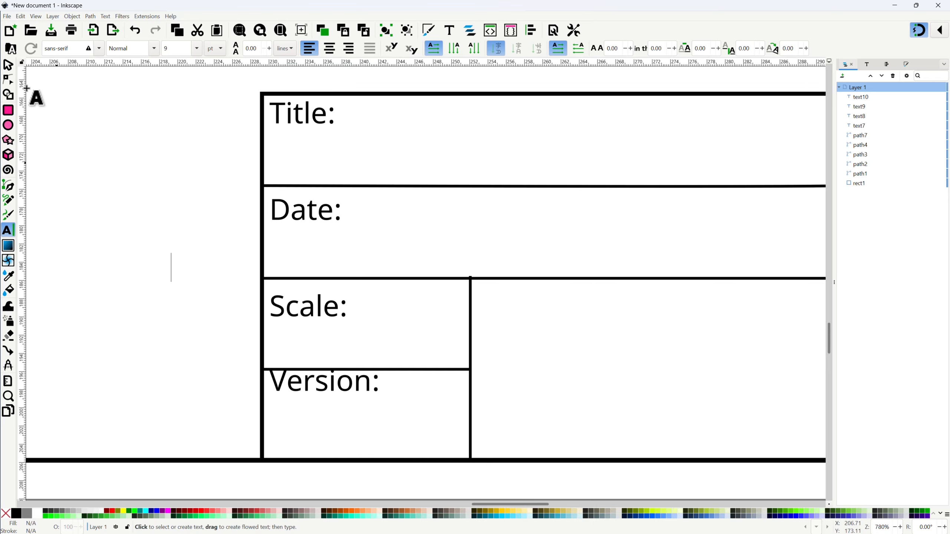
Step: Move the "Date:" label up to about Y 176.3 mm, then align the left edges of all four labels relative to the first selected, "Title:"
click(7, 65)
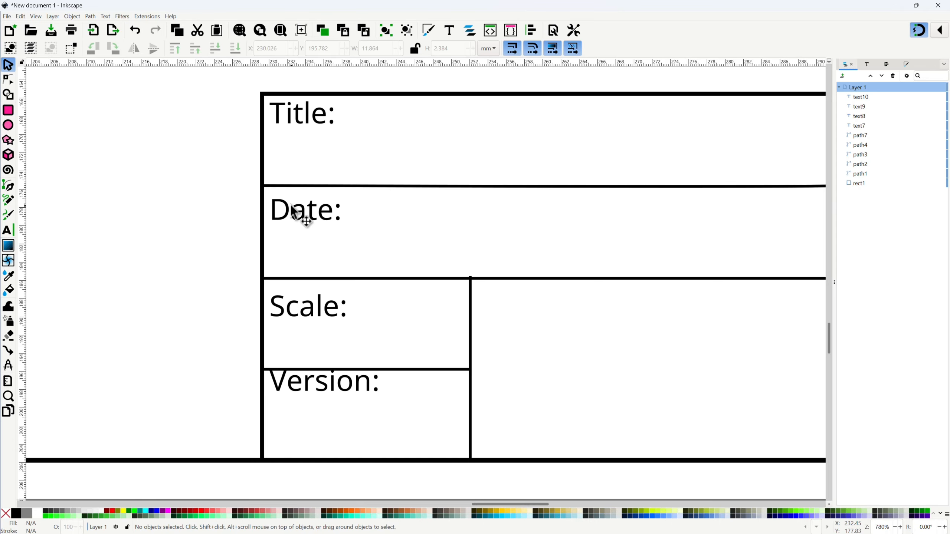
drag(299, 216, 292, 201)
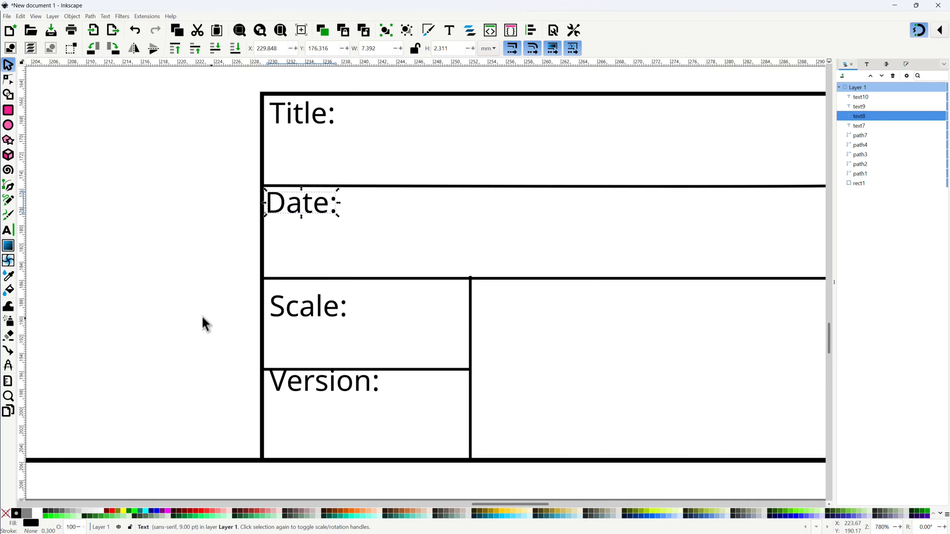
click(297, 119)
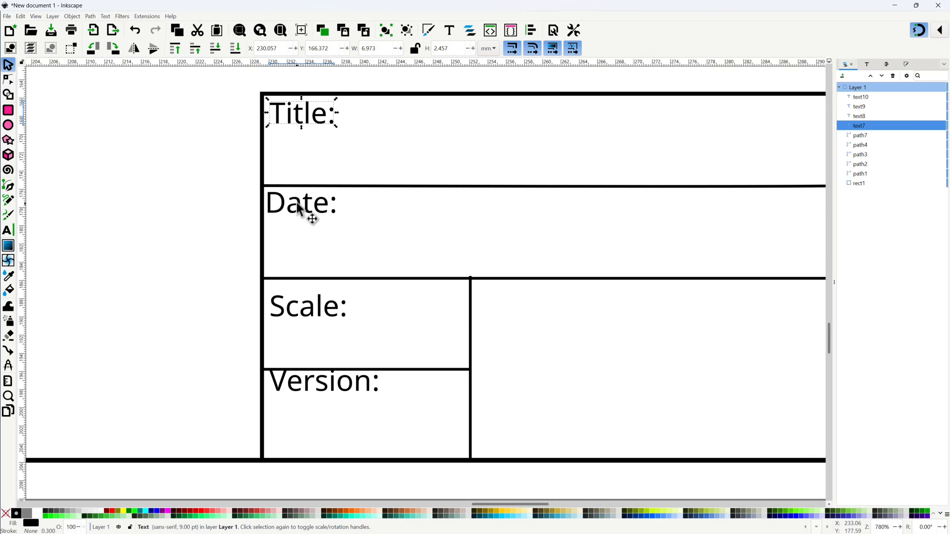
shift+click(301, 211)
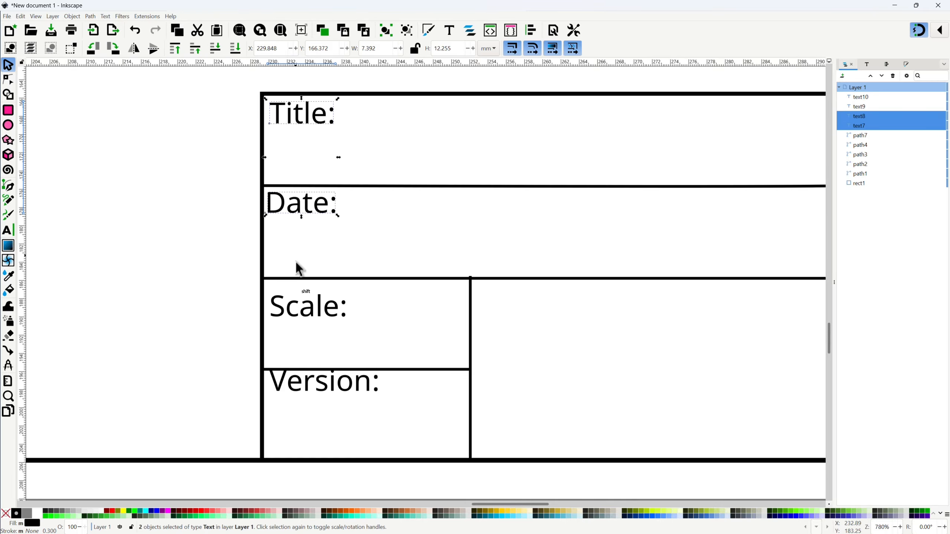
shift+click(310, 313)
shift+click(324, 389)
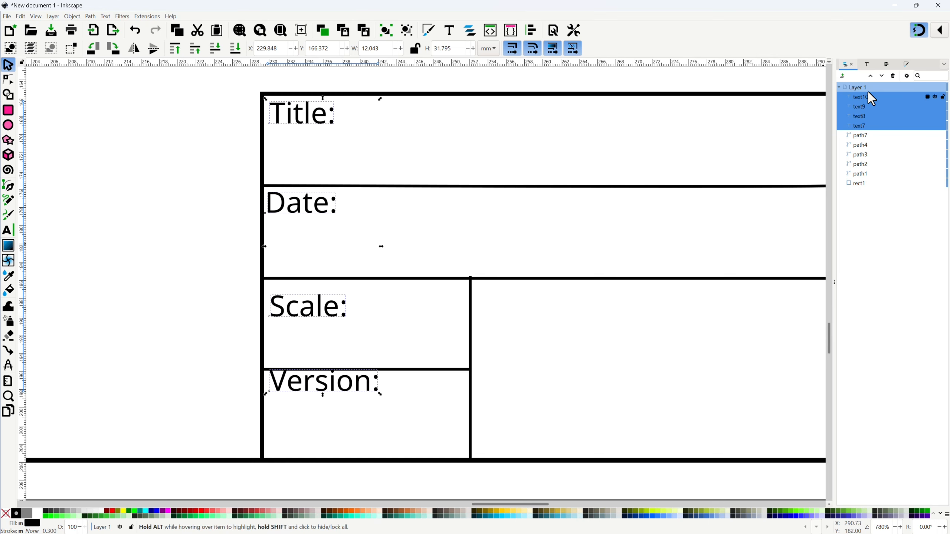
click(885, 64)
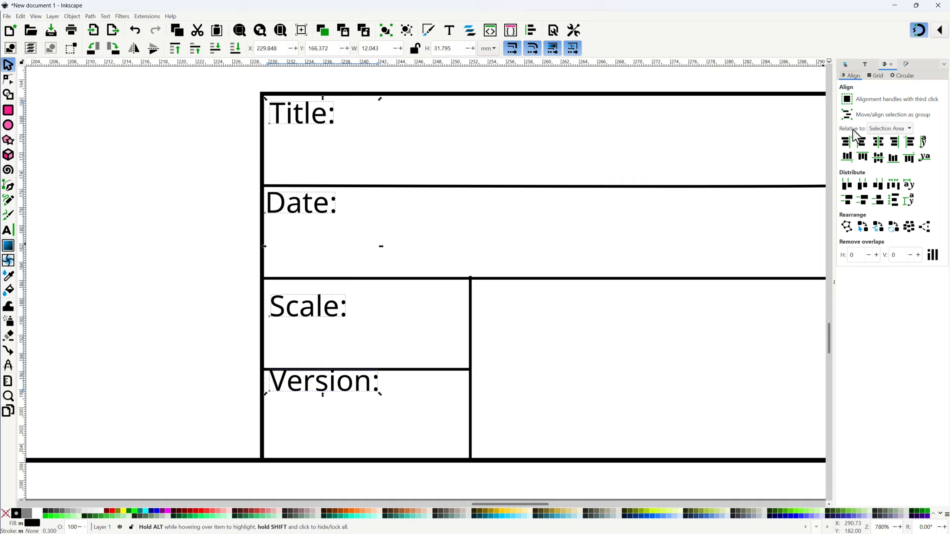
click(892, 130)
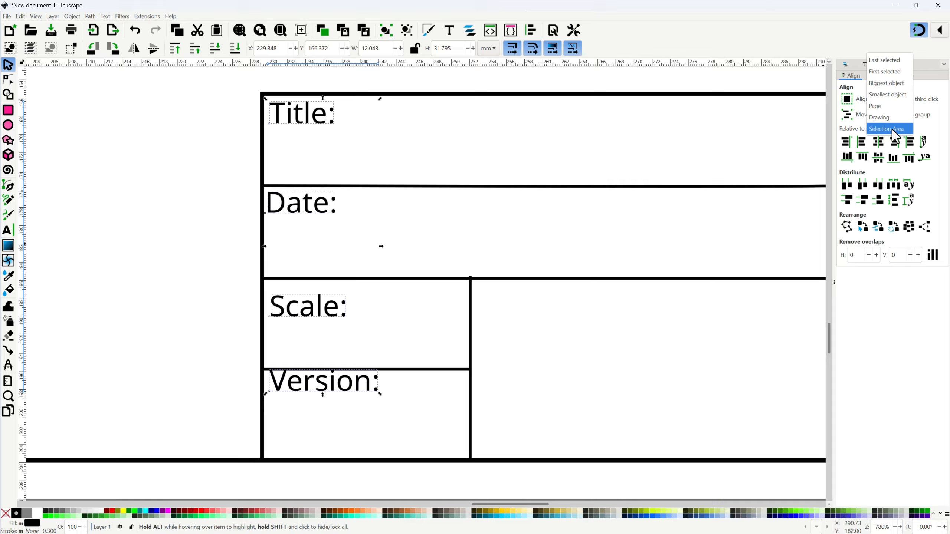
click(887, 72)
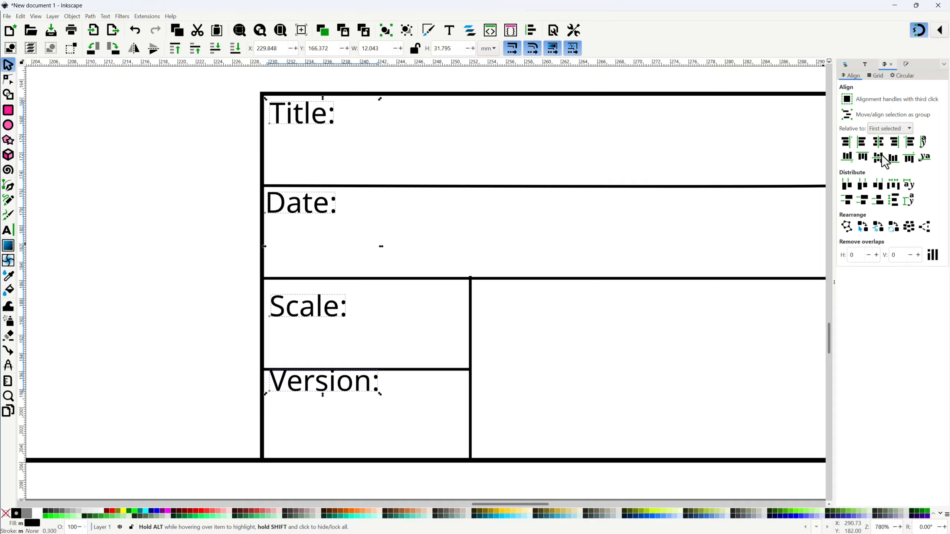
click(861, 145)
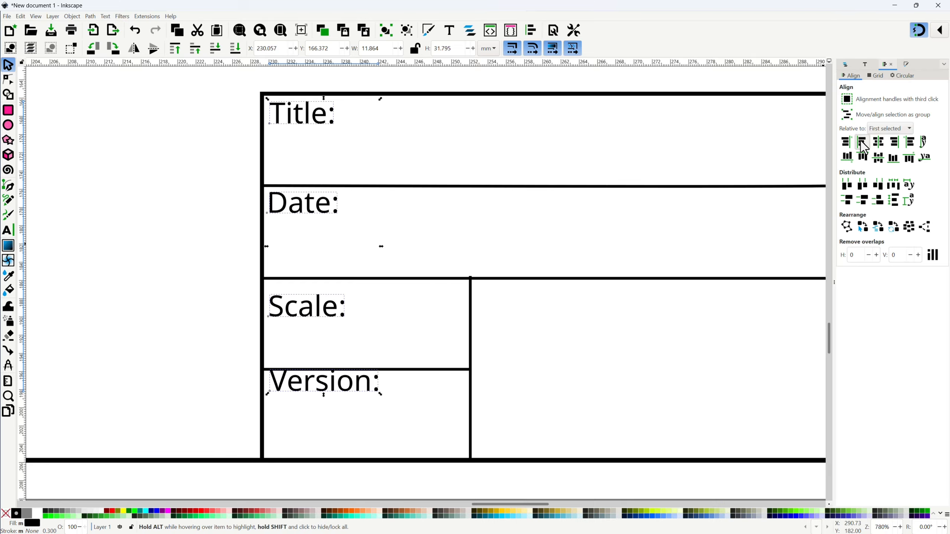
Step: Nudge the "Version:" label down, clear of the cell's upper line, to about Y 196.3 mm
click(307, 384)
key(Down)
key(Down)
key(Down)
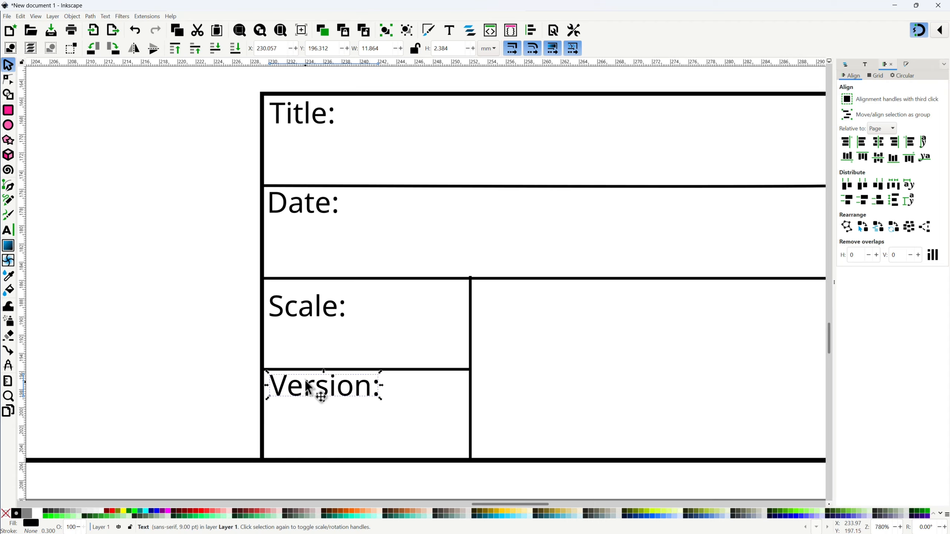
key(Up)
key(Up)
Step: Nudge the "Scale:" label up to about Y 186.5 mm, near its cell's upper line, and leave nothing selected
click(301, 310)
key(Up)
key(Up)
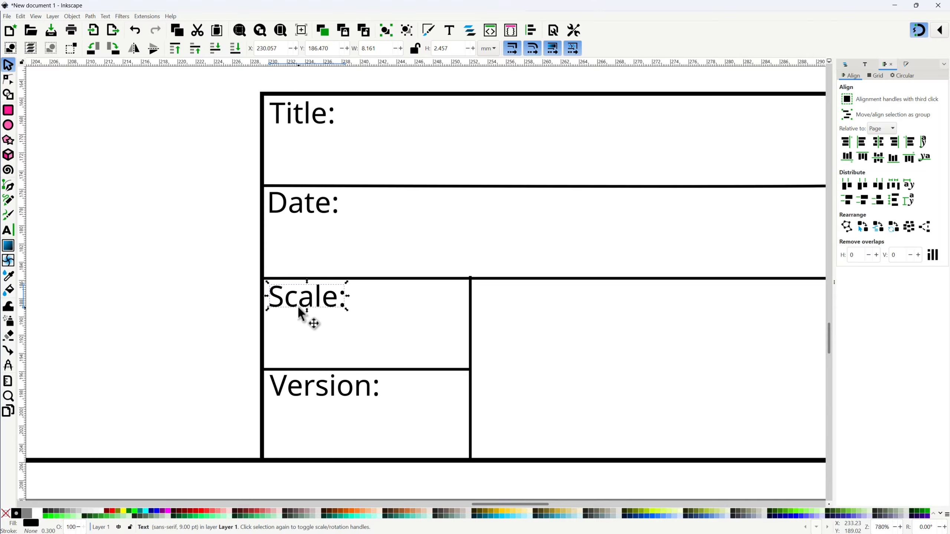
click(301, 217)
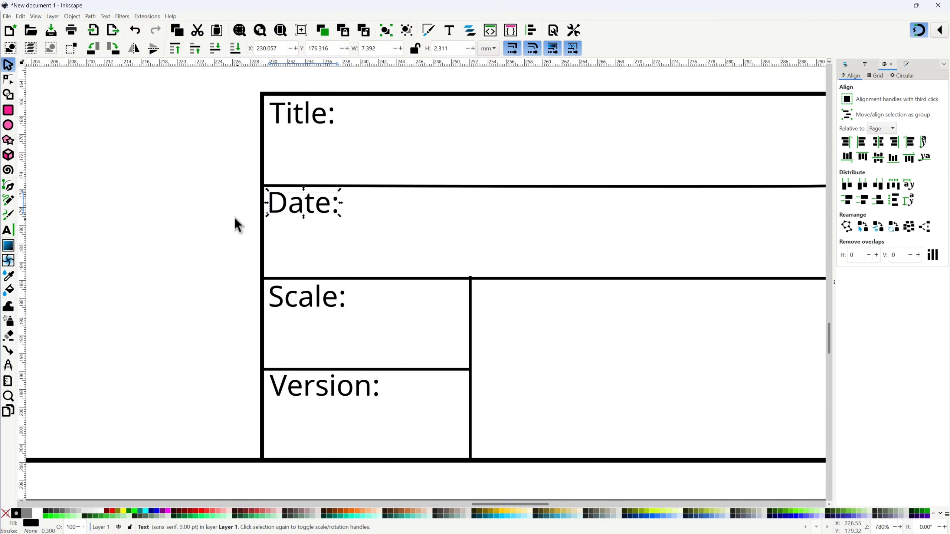
click(205, 222)
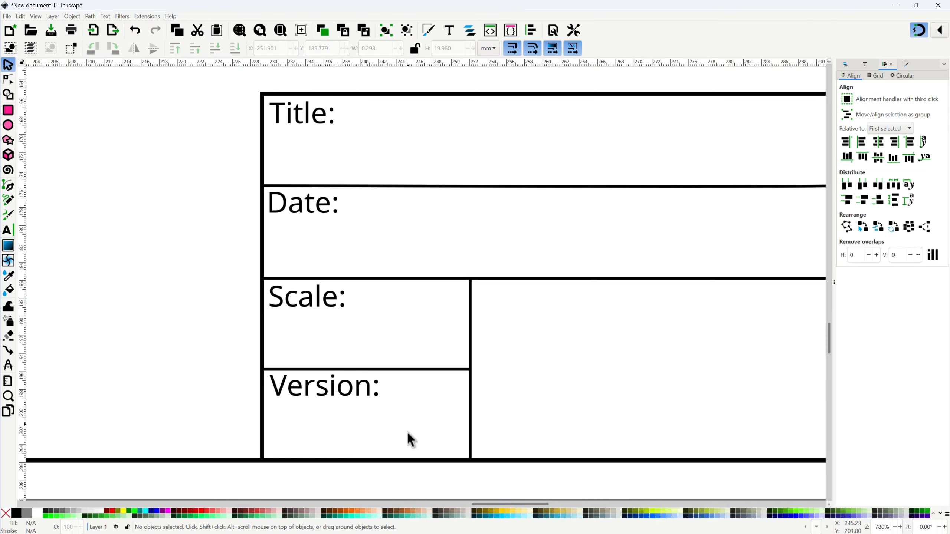
Step: Add the 9 pt sans-serif text "technical drawing title" beside the "Title:" label in the title block's first row
scroll(407, 444, down, 3)
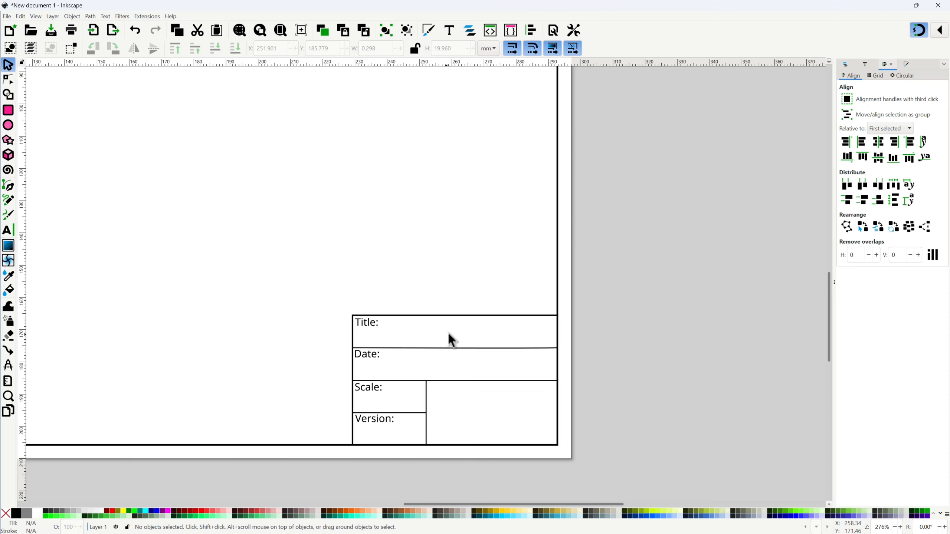
click(8, 232)
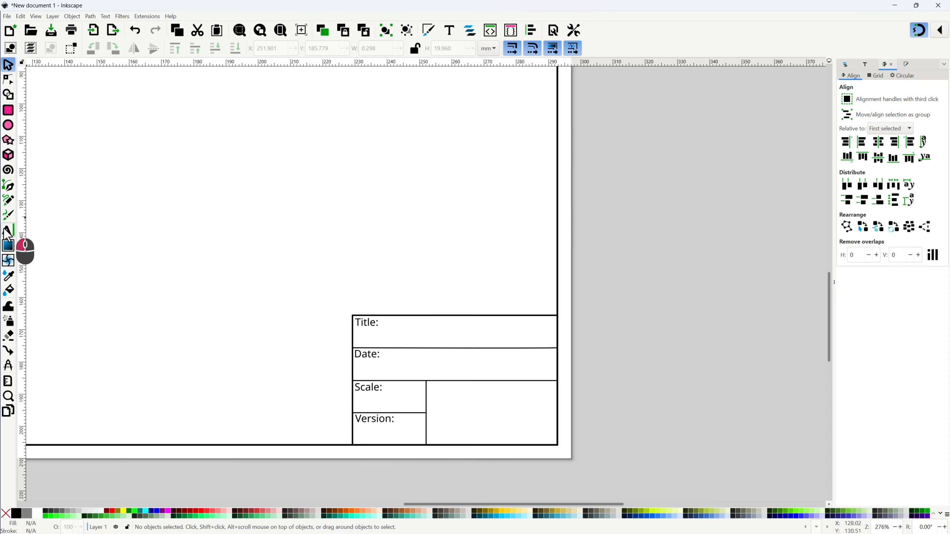
click(396, 333)
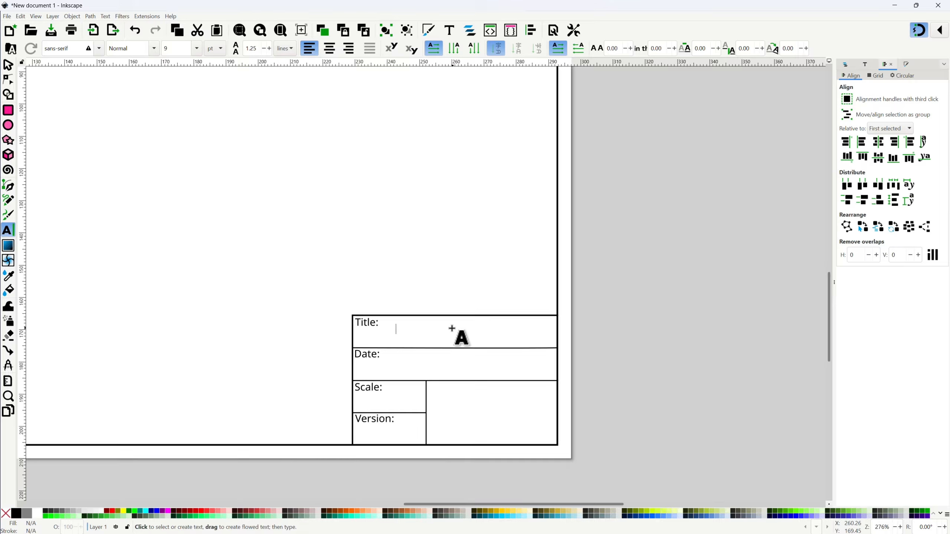
text(te)
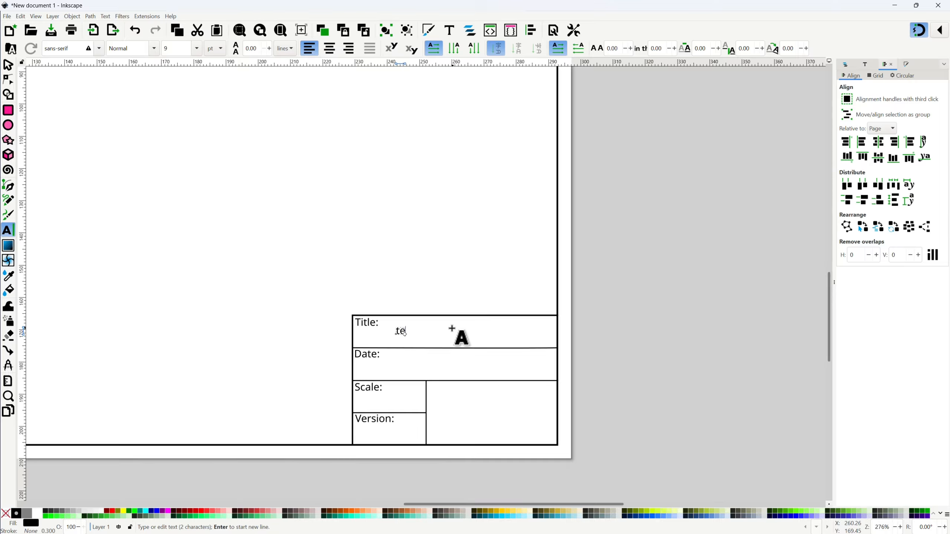
text(chnical )
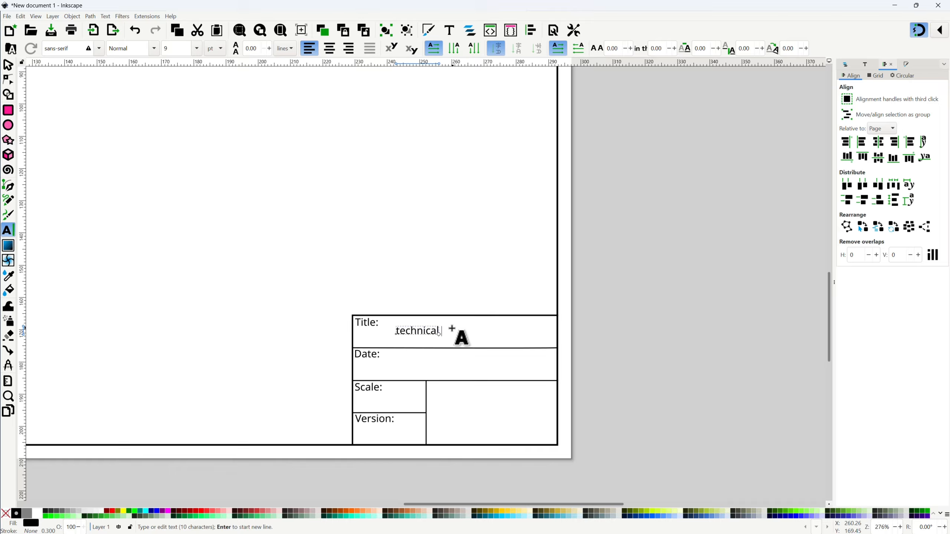
text(drawing title)
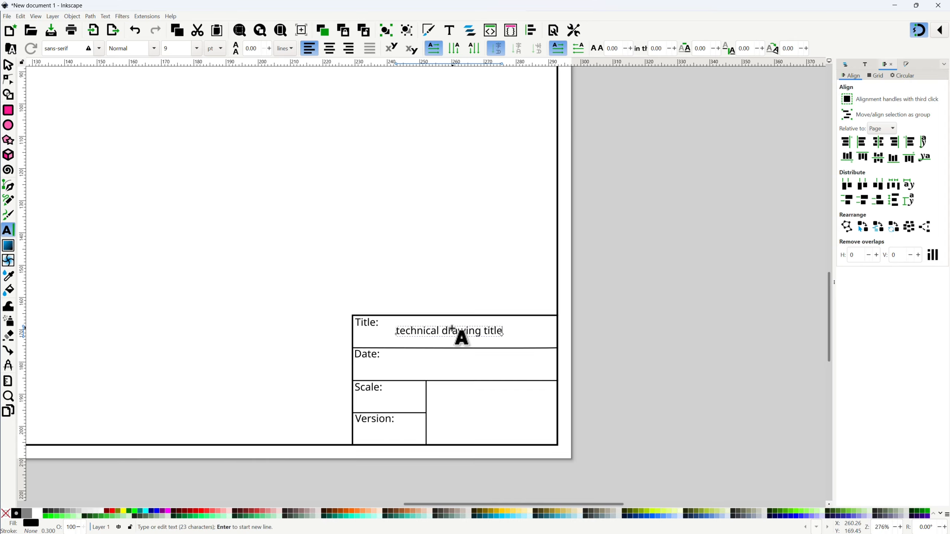
Step: Add the 9 pt text "the creation date" beside the "Date:" label in the title block's second row
click(400, 366)
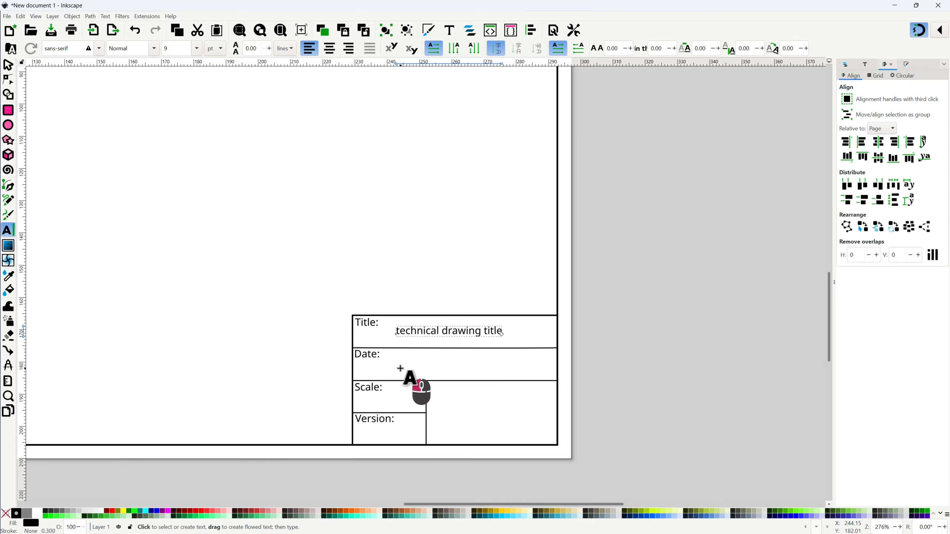
text(the)
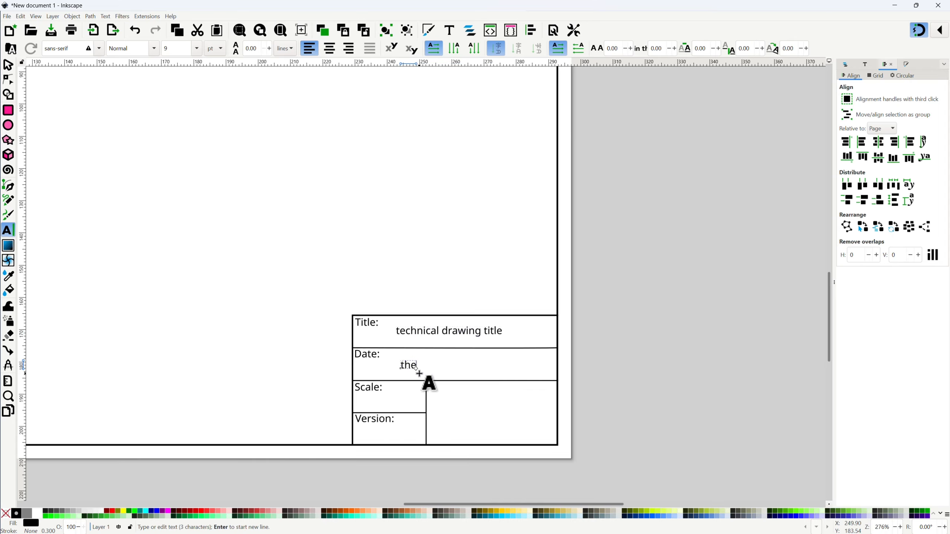
text(creation d)
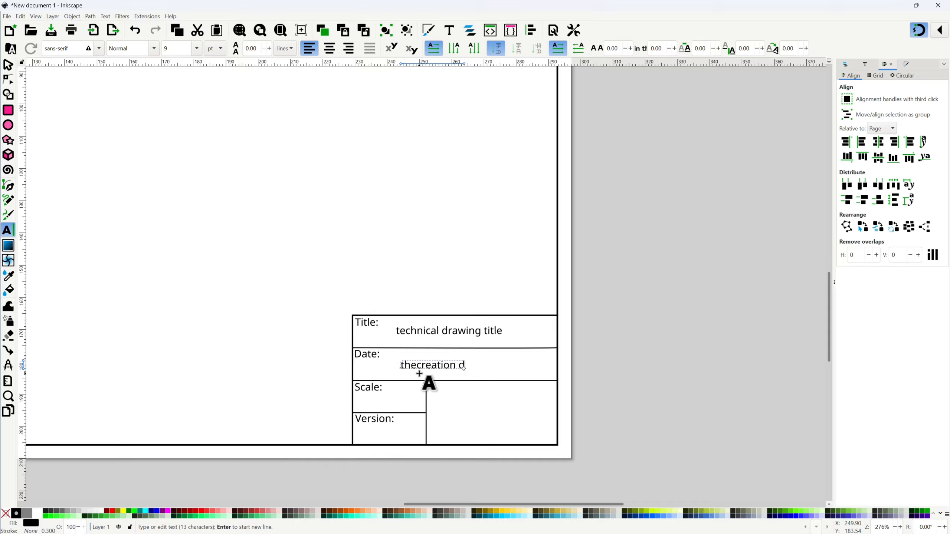
text(ate)
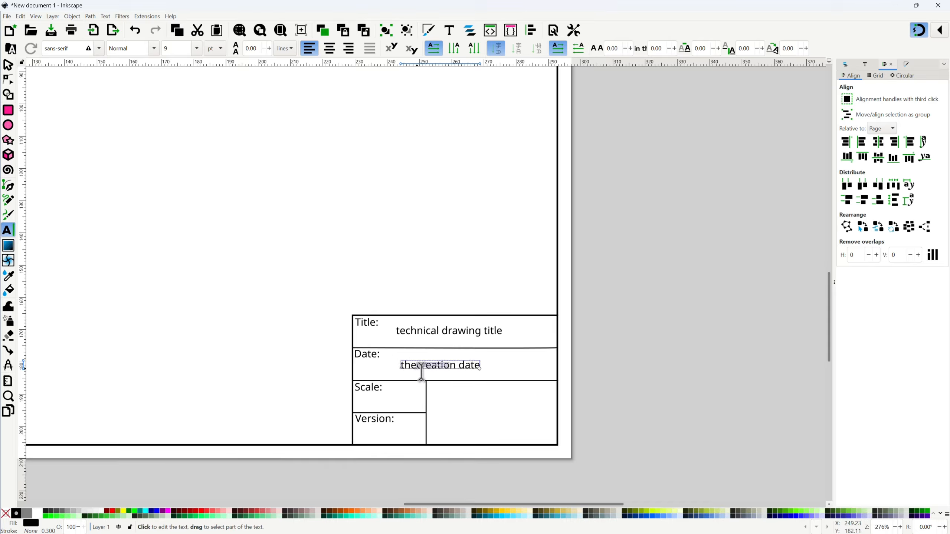
click(417, 363)
key(Escape)
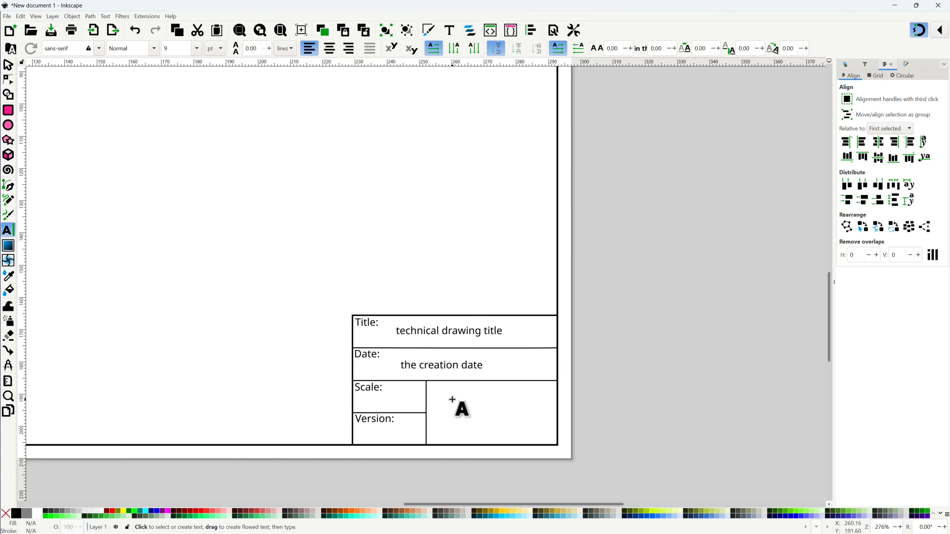
Step: Add the placeholder texts "Scale" and "Version" in the cells of the matching labels
text(Scale)
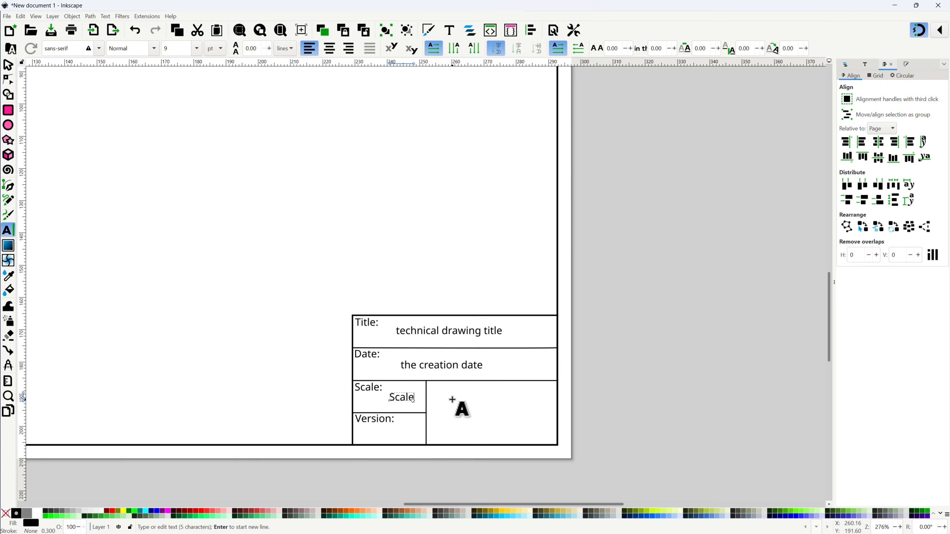
click(389, 435)
text(Version)
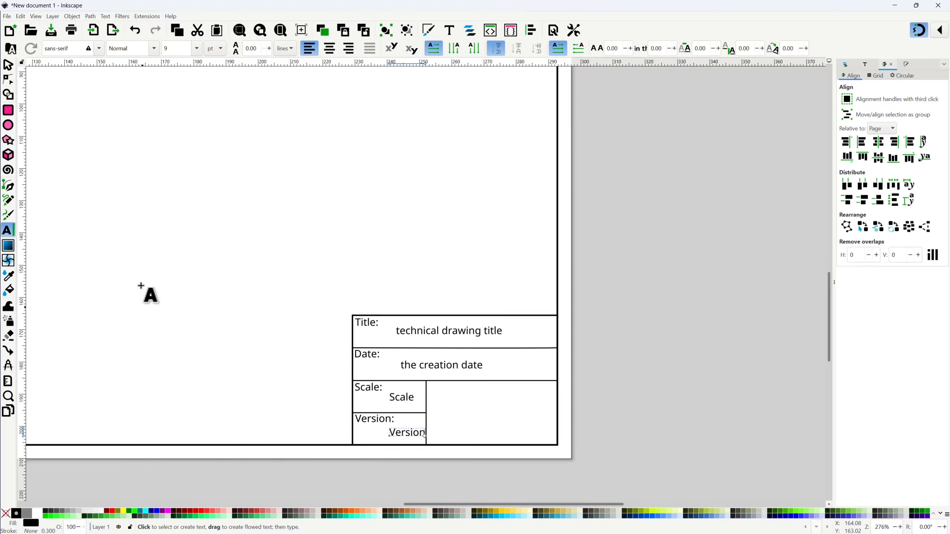
Step: Align the left edges of all four placeholder texts relative to the first selected, "technical drawing title", and leave nothing selected
click(8, 66)
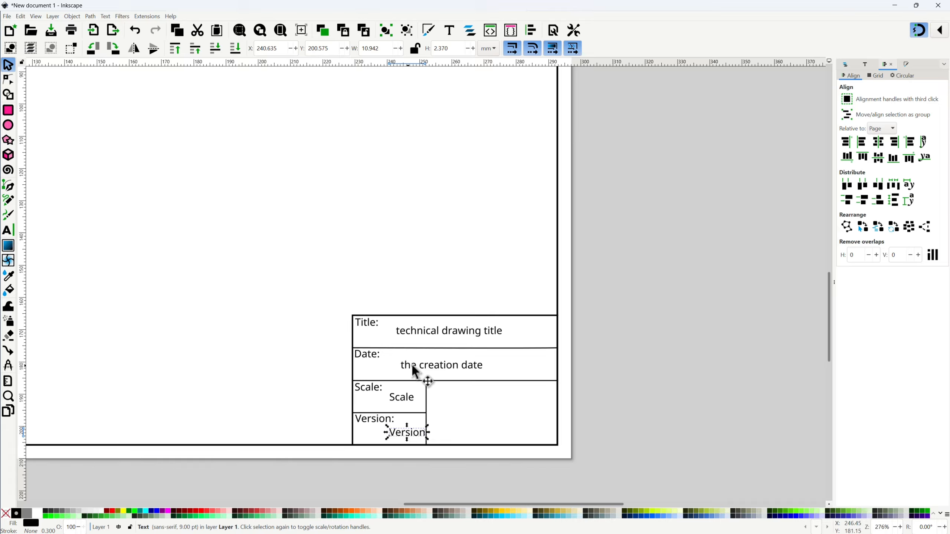
click(420, 328)
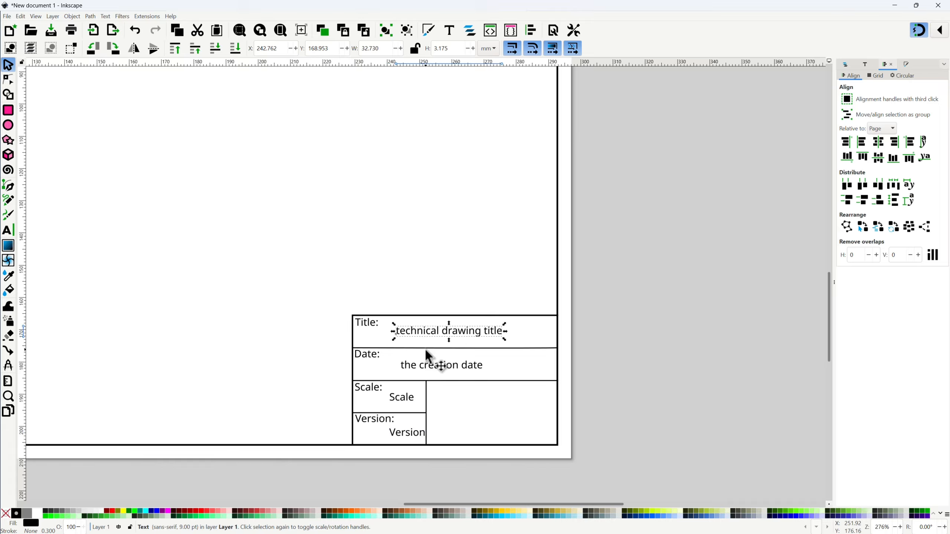
shift+click(437, 369)
shift+click(406, 398)
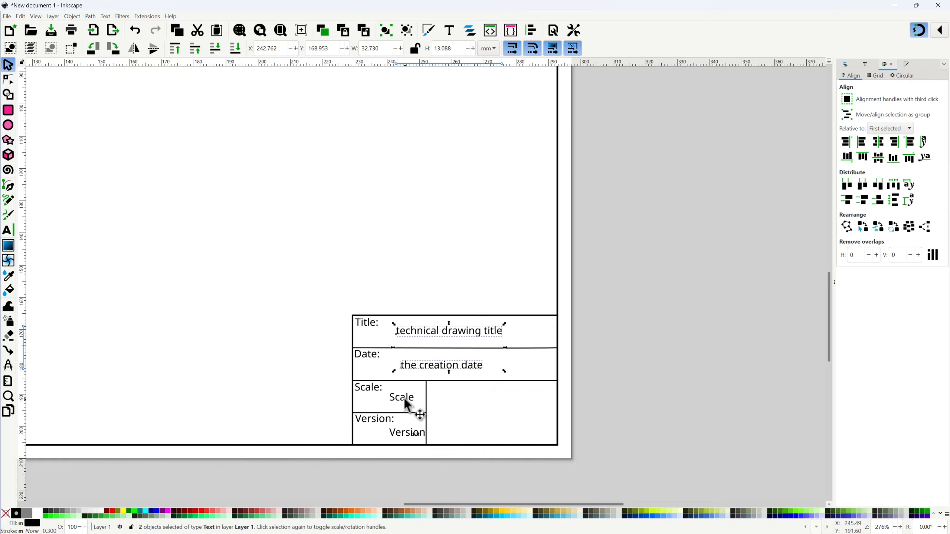
shift+click(407, 434)
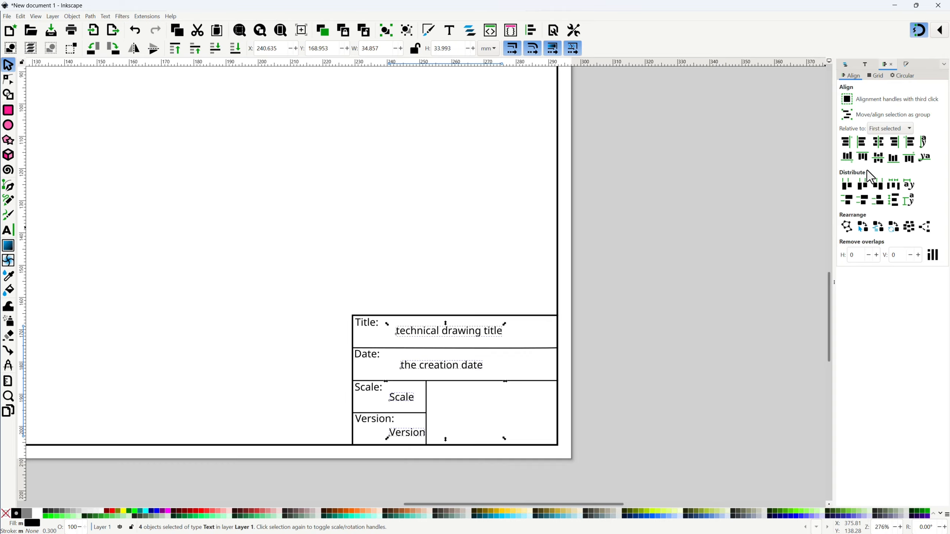
click(862, 141)
click(278, 311)
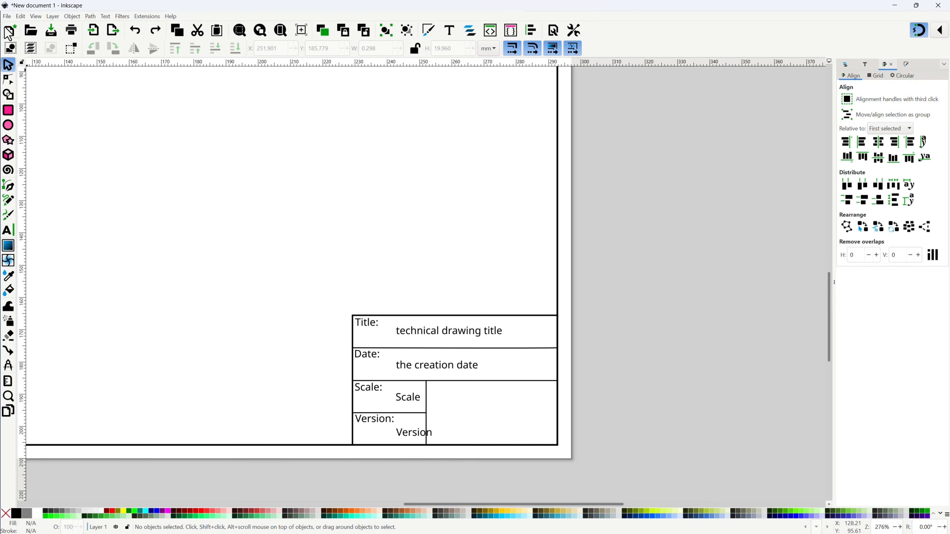
Step: Import the logo image "Logo设计-05_mec_mec.png" as an embedded image, with DPI from file and rendering mode None (auto)
click(7, 16)
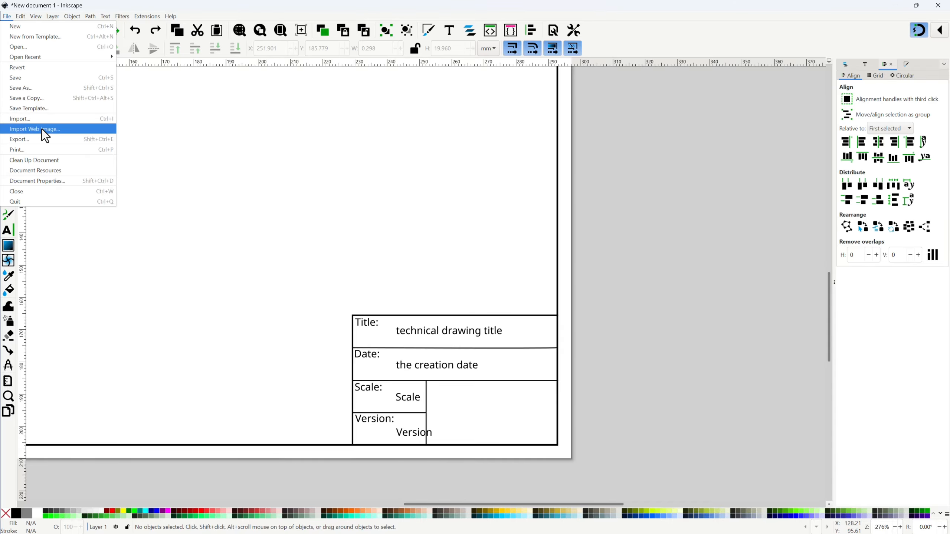
click(24, 119)
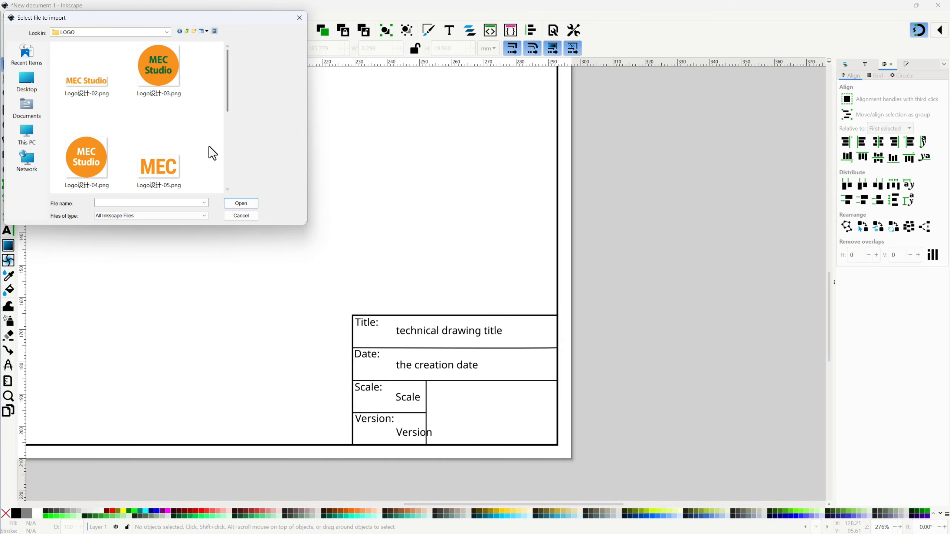
scroll(210, 146, down, 2)
scroll(209, 146, down, 2)
click(78, 91)
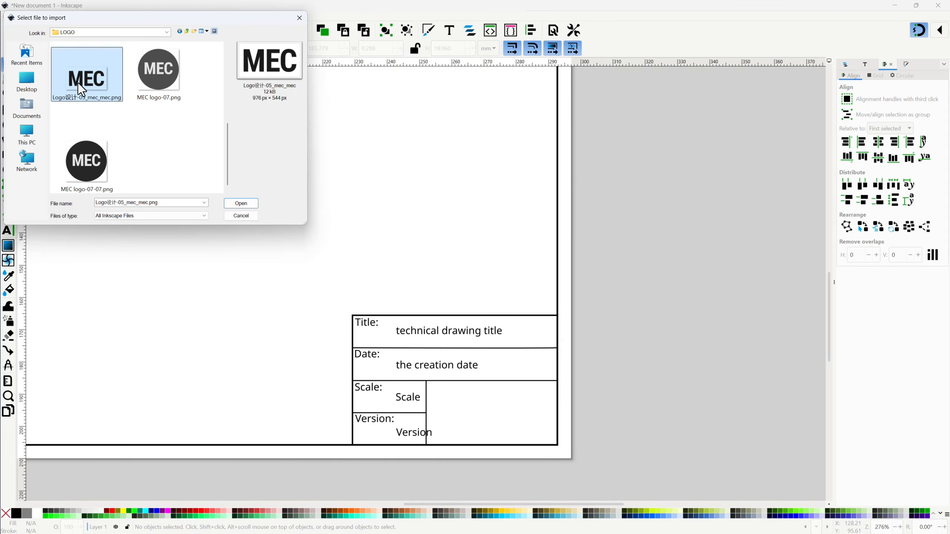
click(241, 204)
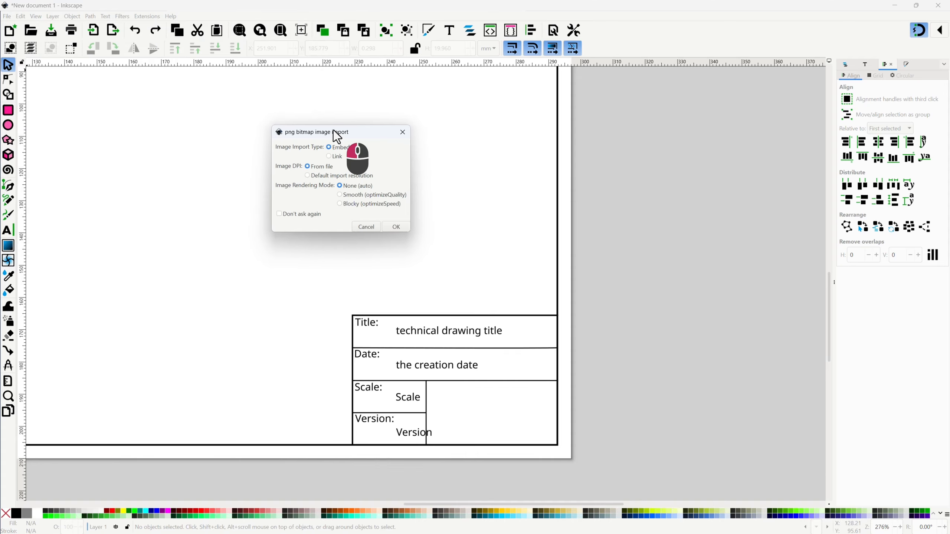
click(386, 216)
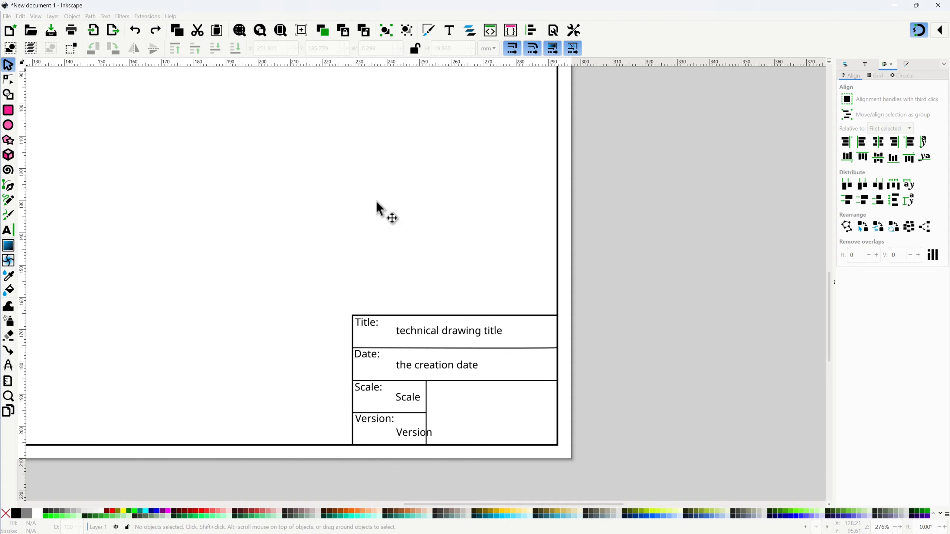
Step: Lock the logo's proportions, scale it down to about 39.1 × 21.8 mm and place it over the title block's empty cell
scroll(330, 229, down, 4)
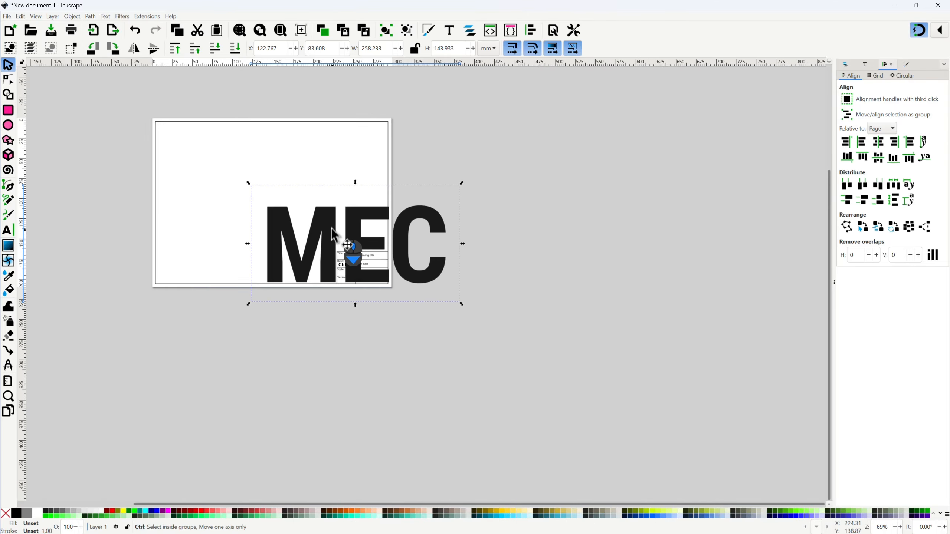
click(414, 49)
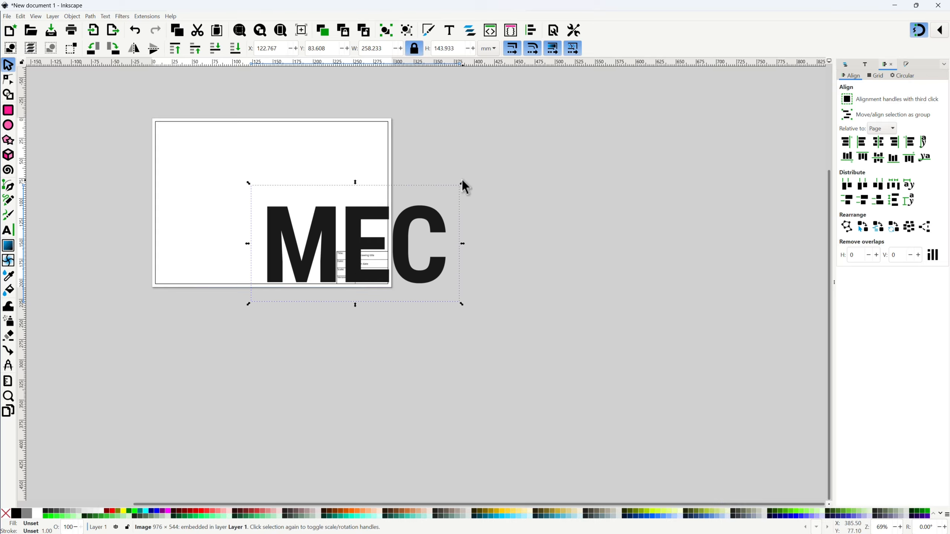
drag(462, 182, 325, 279)
drag(363, 280, 368, 285)
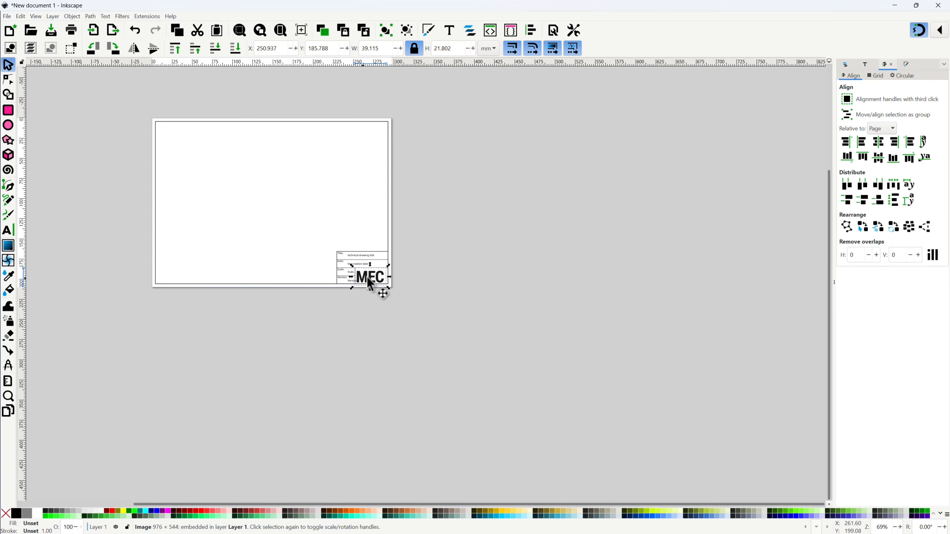
Step: Shrink the logo to about 23.8 × 13.3 mm and move it within its cell to about X 266.6, Y 189.0 mm
scroll(381, 282, up, 6)
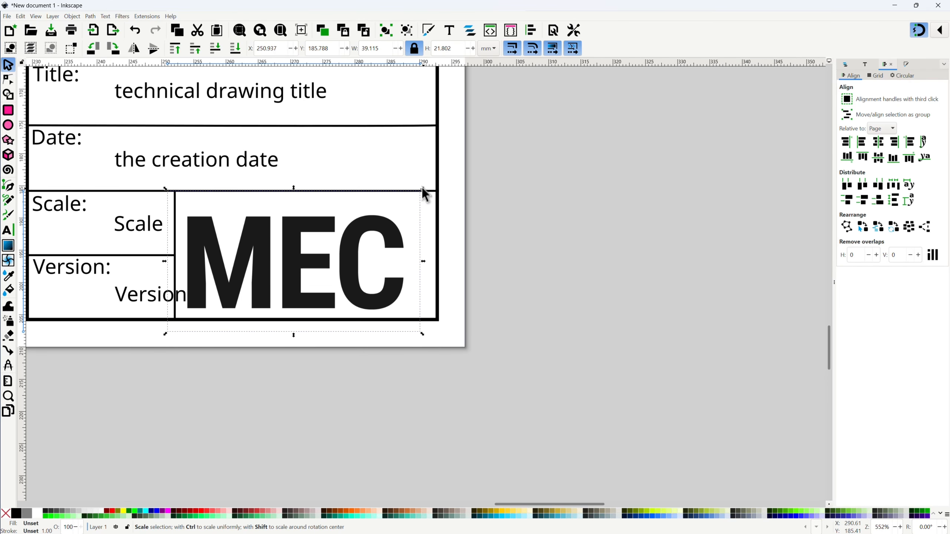
drag(423, 188, 324, 243)
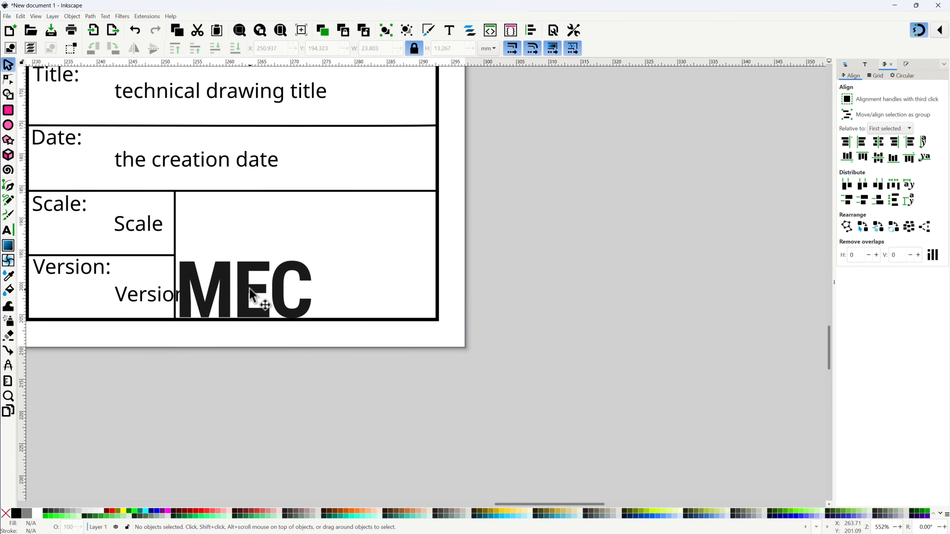
drag(254, 290, 349, 258)
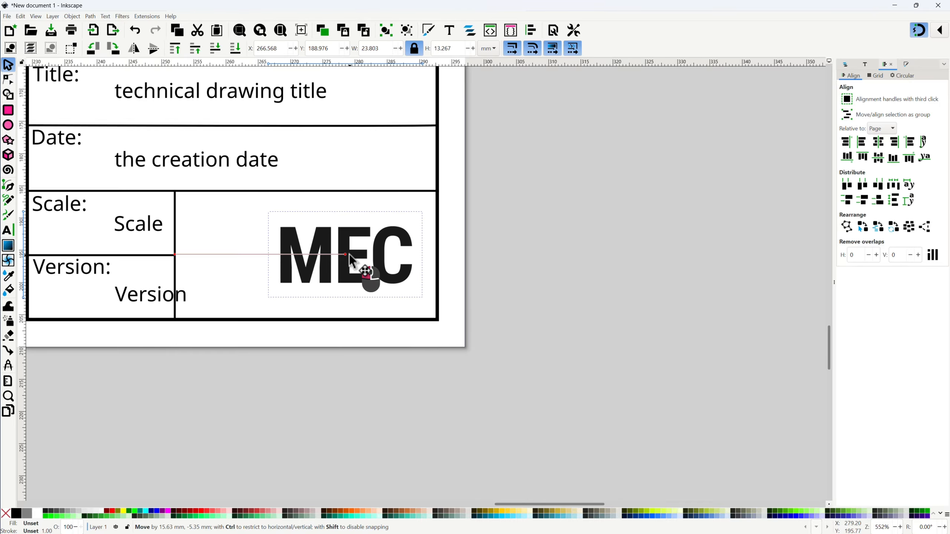
click(269, 359)
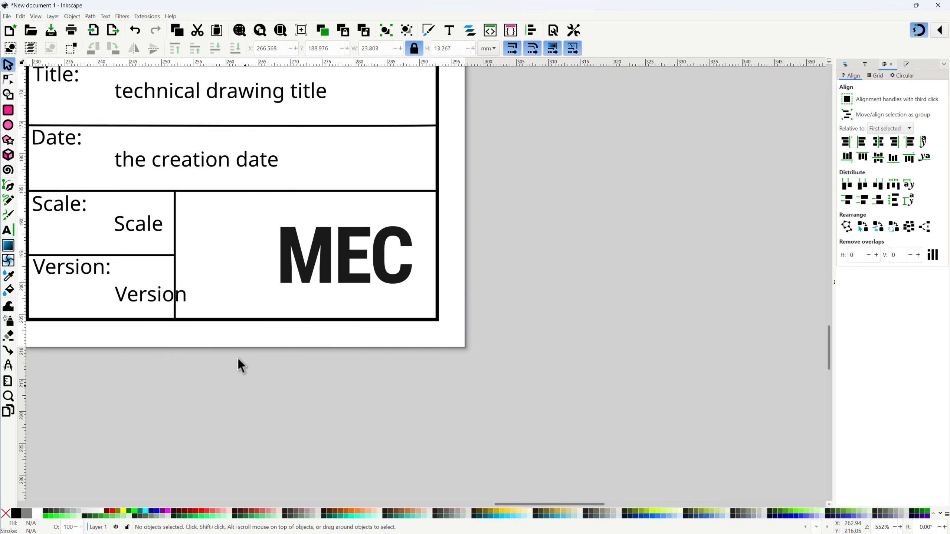
Step: Move the vertical divider between the Scale/Version cells and the logo cell horizontally to about X 263.9 mm
click(176, 238)
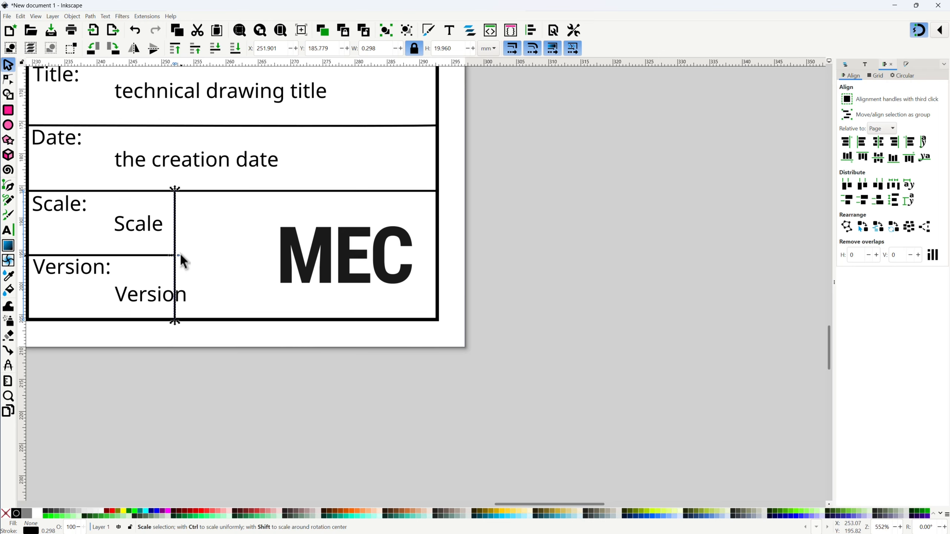
drag(180, 255, 336, 269)
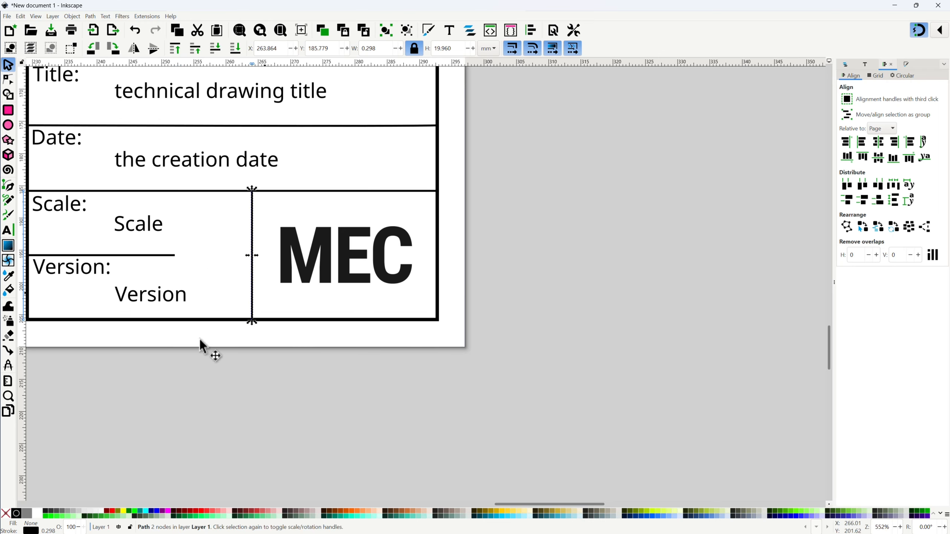
click(178, 324)
Step: Stretch the horizontal line between the Scale and Version cells to about 34.8 mm so it reaches the vertical divider
click(167, 256)
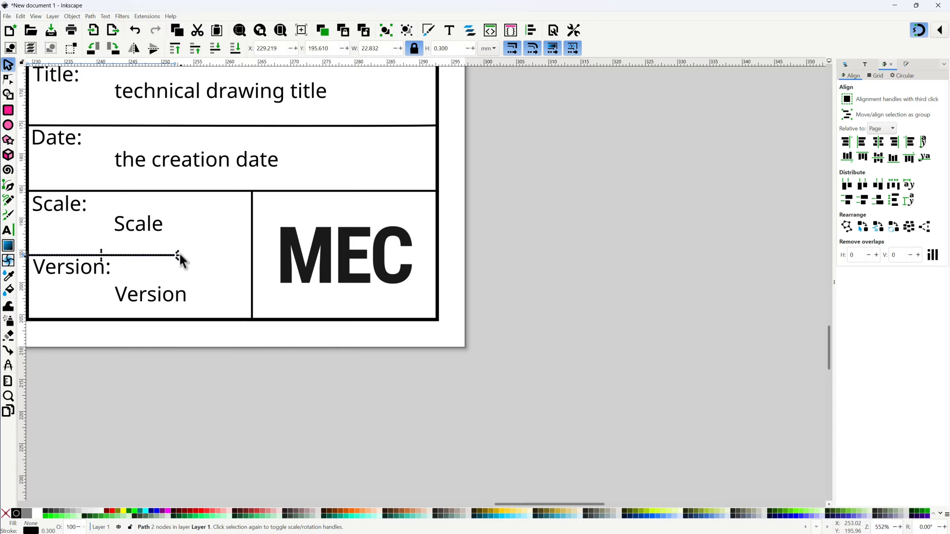
drag(179, 254, 254, 256)
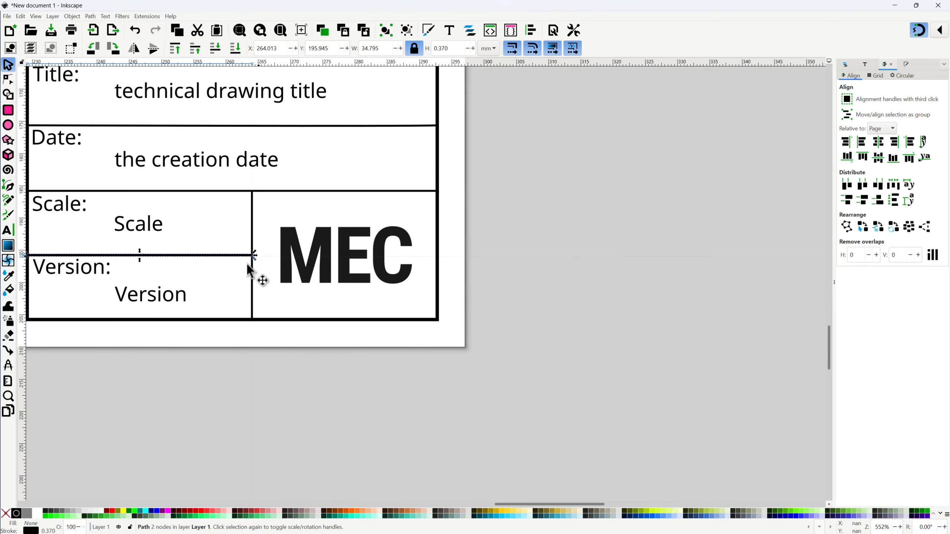
click(247, 369)
Step: Check the title block and the whole page, then open the document's XML editor
scroll(405, 392, down, 3)
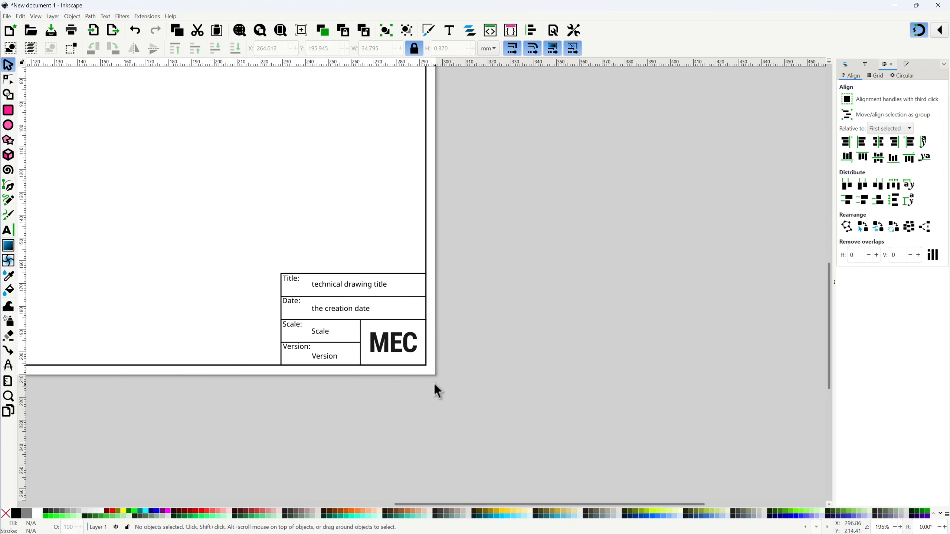
scroll(373, 373, up, 2)
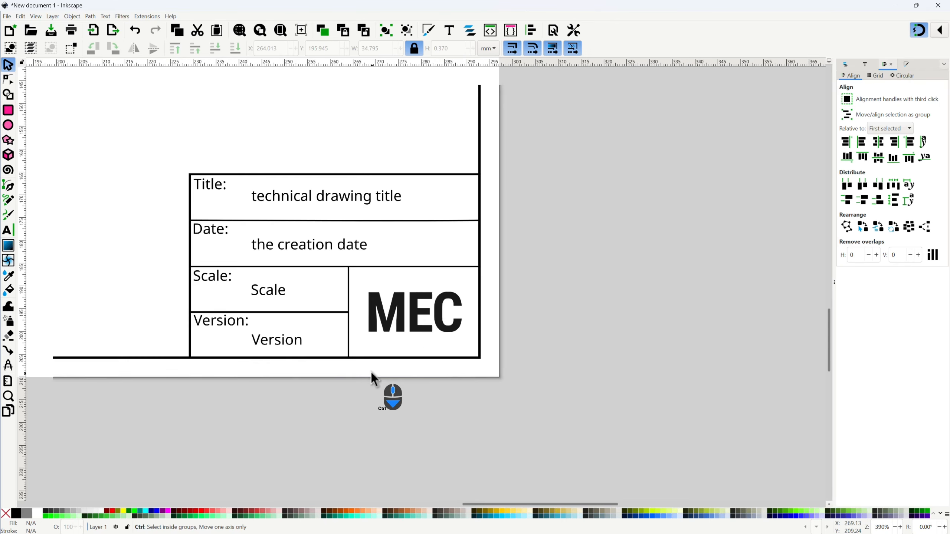
scroll(467, 377, down, 4)
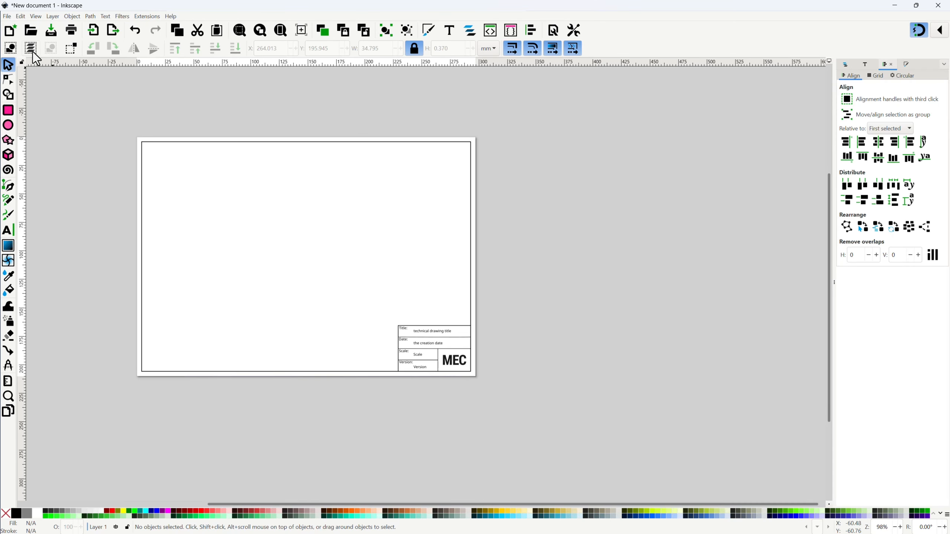
click(84, 176)
click(21, 17)
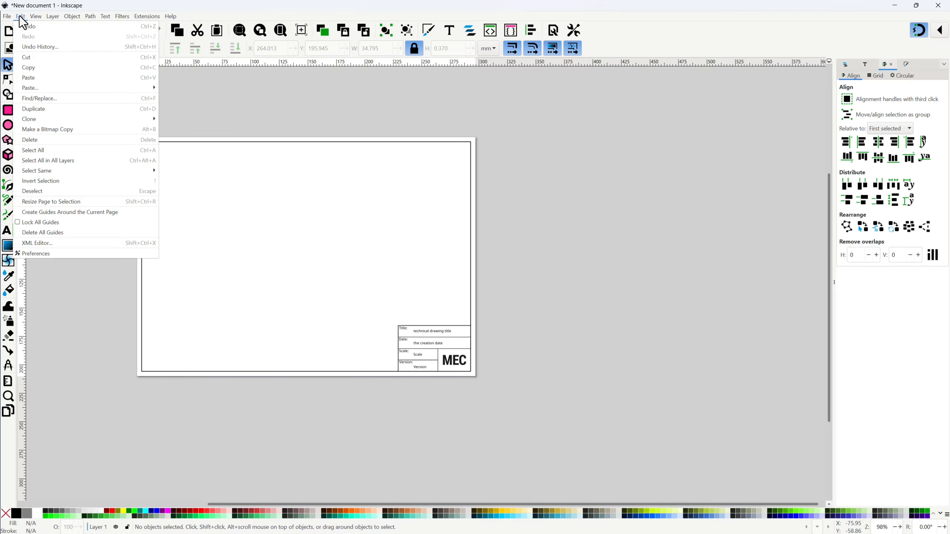
click(26, 243)
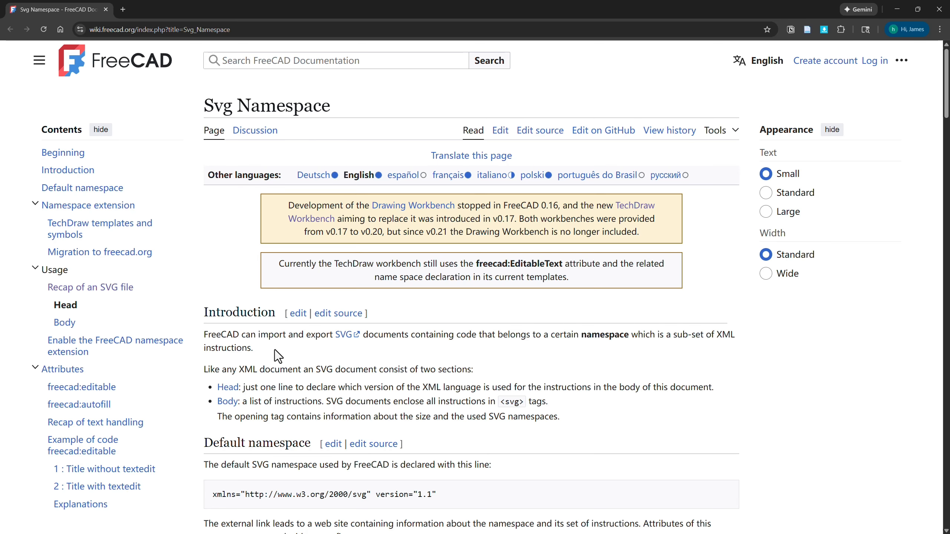
Step: On the FreeCAD wiki's Svg Namespace page, find and select the xmlns:freecad namespace declaration
scroll(272, 335, down, 2)
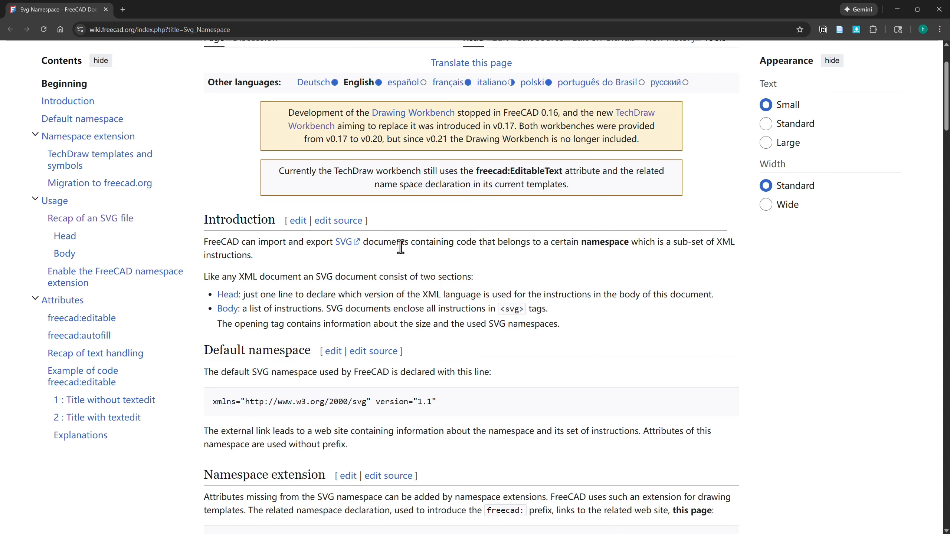
scroll(408, 337, down, 2)
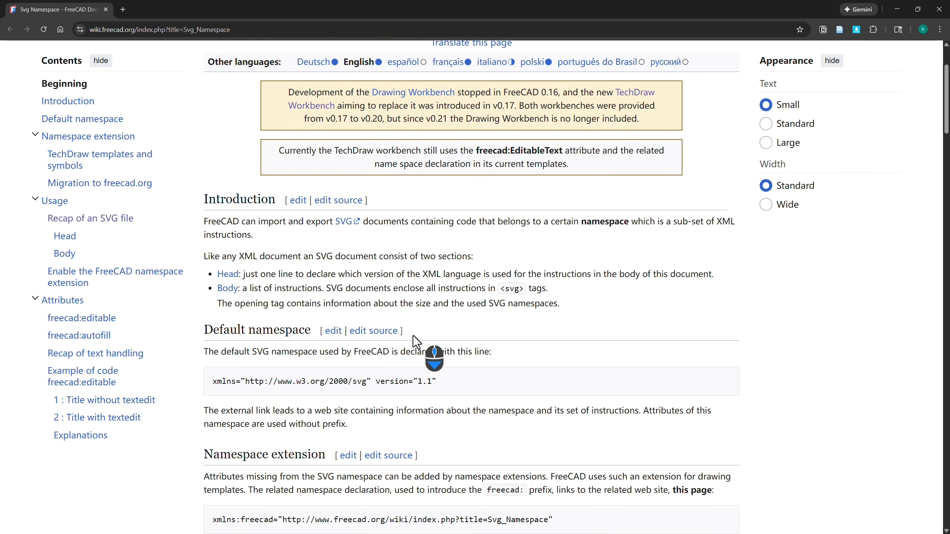
scroll(385, 326, down, 2)
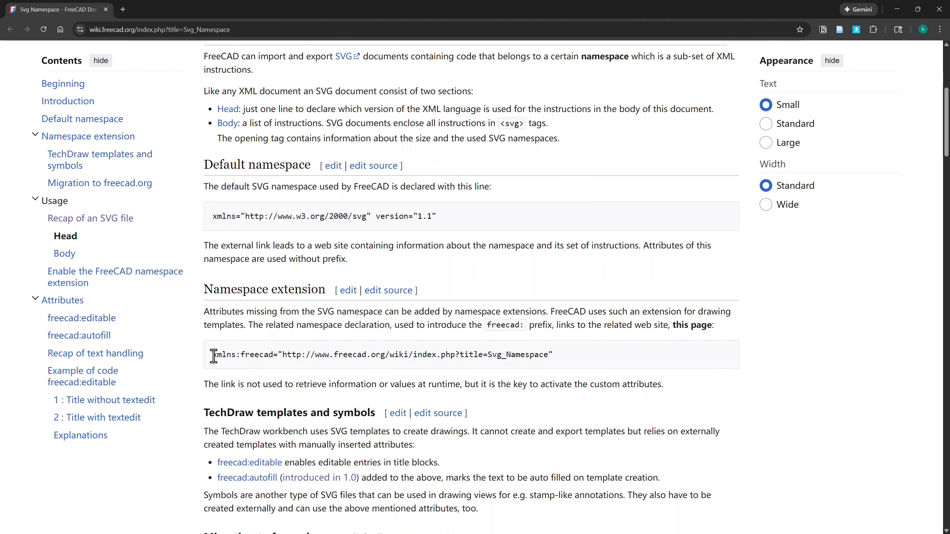
drag(213, 356, 560, 355)
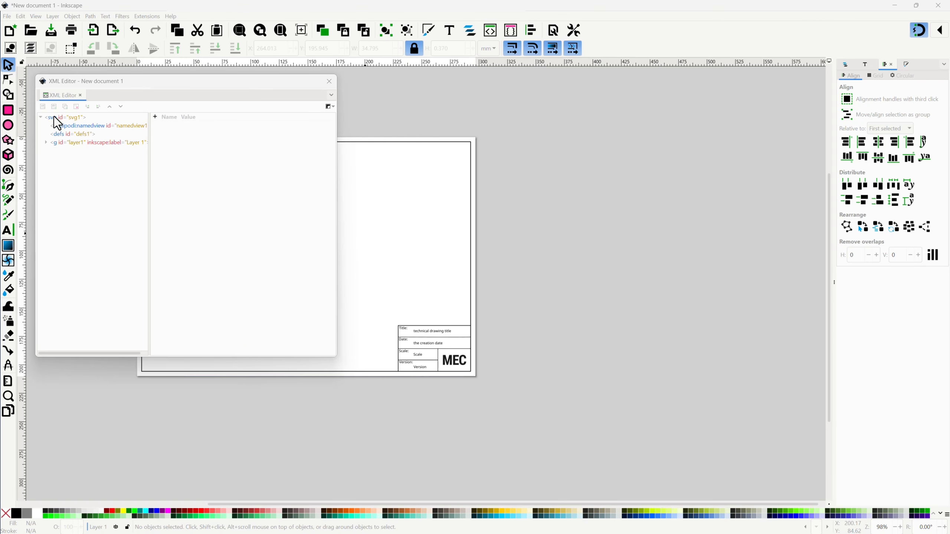
click(53, 117)
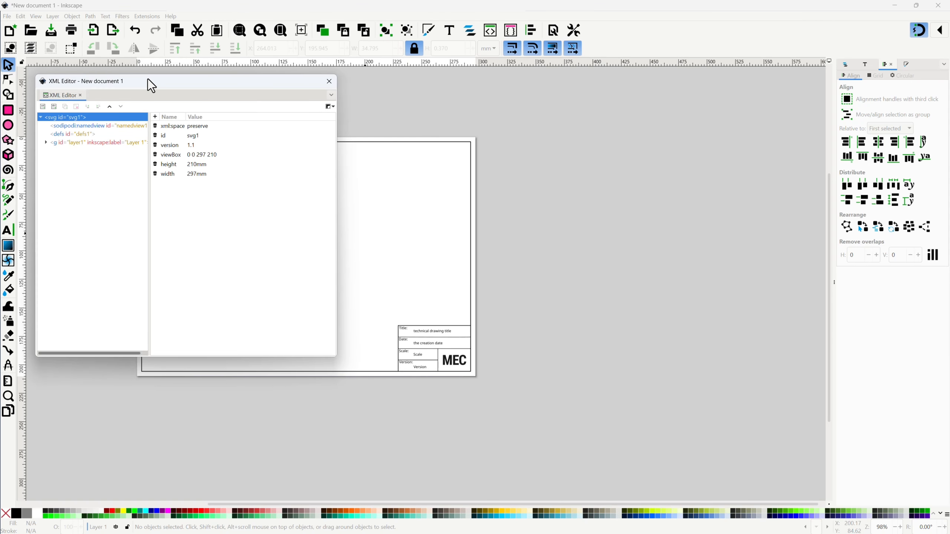
drag(147, 79, 230, 137)
click(243, 183)
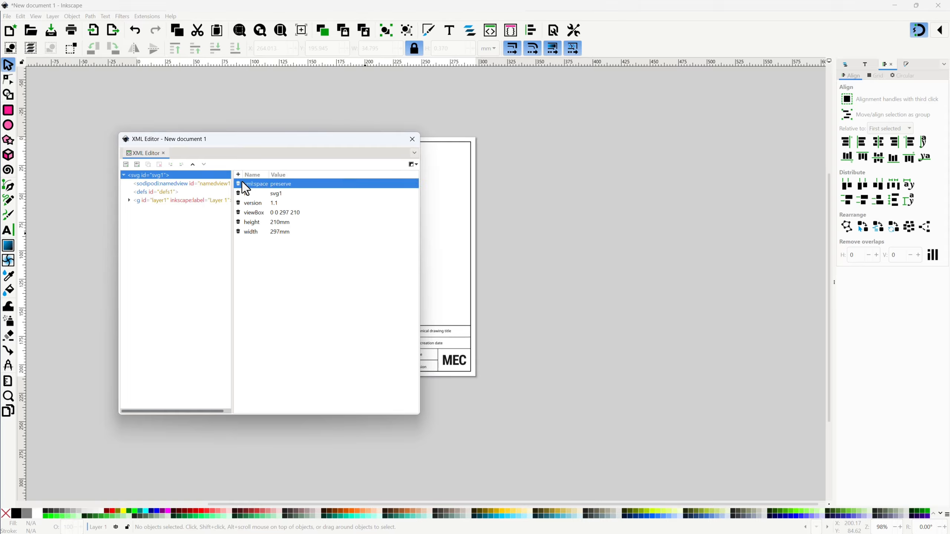
click(238, 174)
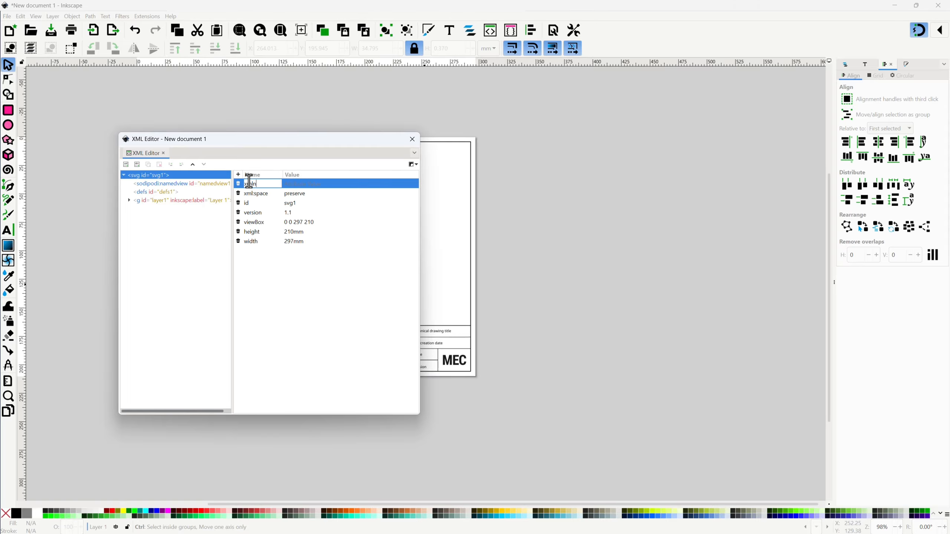
text(xmlns:freecad)
key(Return)
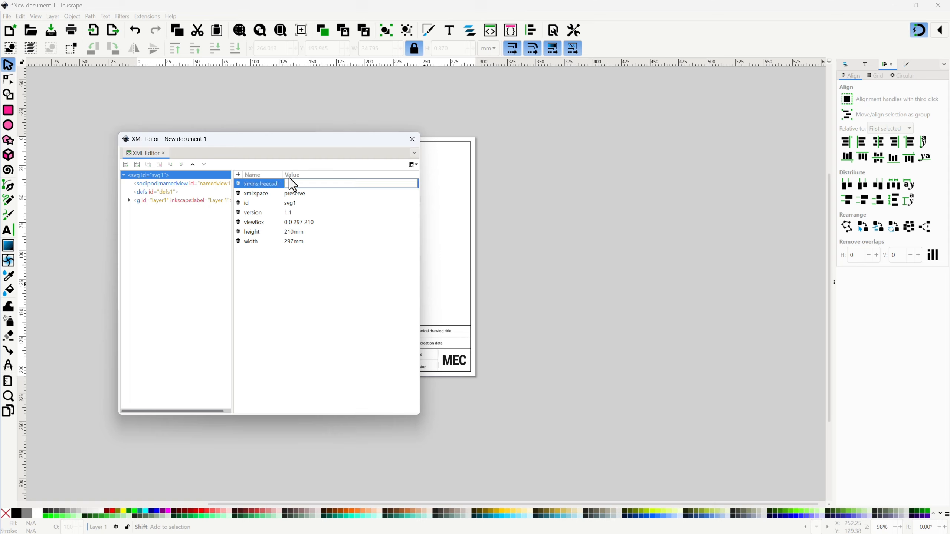
click(299, 186)
text(https://www.freecad.org/wiki/index.php?title=Svg_Namespace)
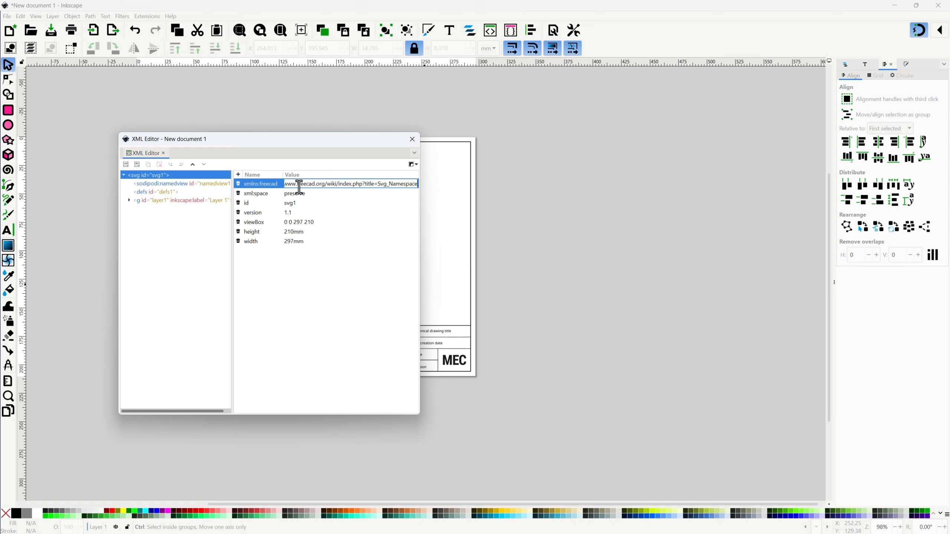
key(Return)
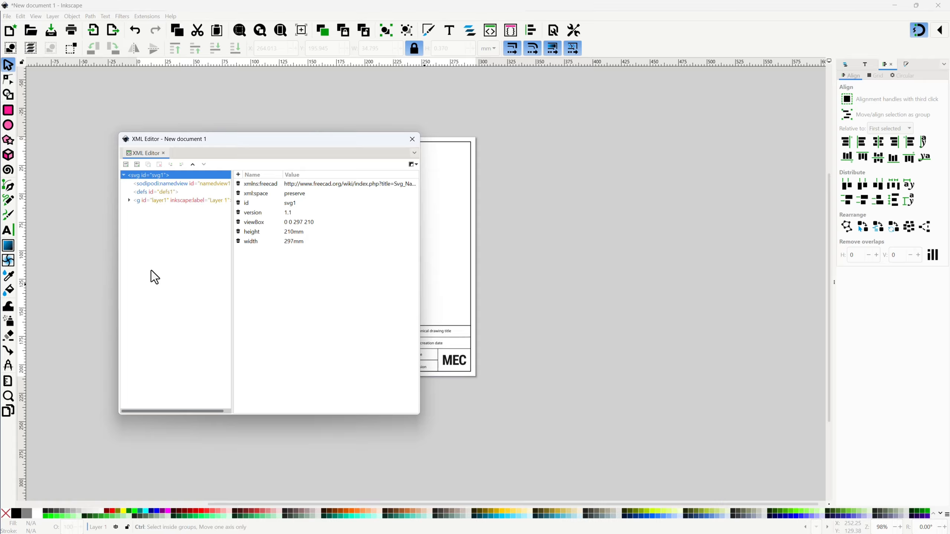
click(416, 141)
click(415, 141)
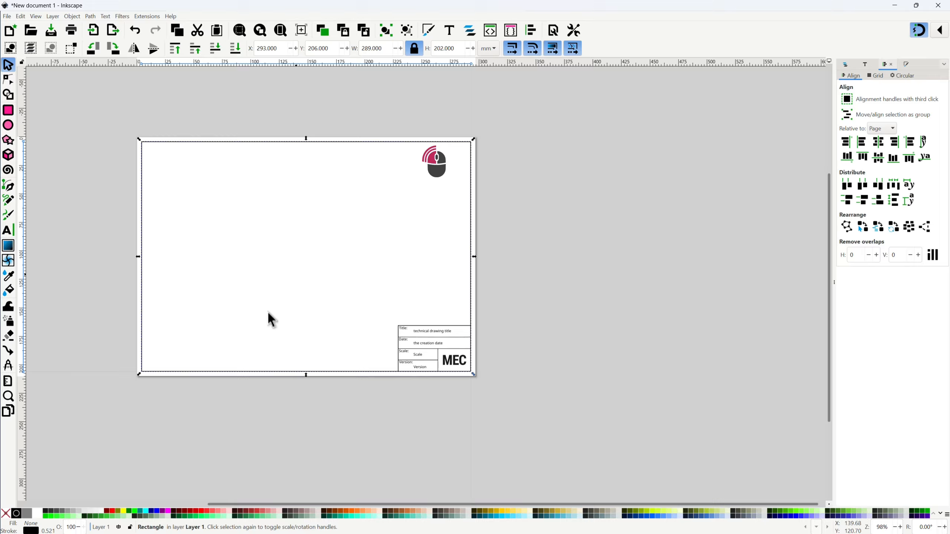
Step: Move the "technical drawing title" placeholder text down within its cell to about Y 173.7 mm
click(296, 286)
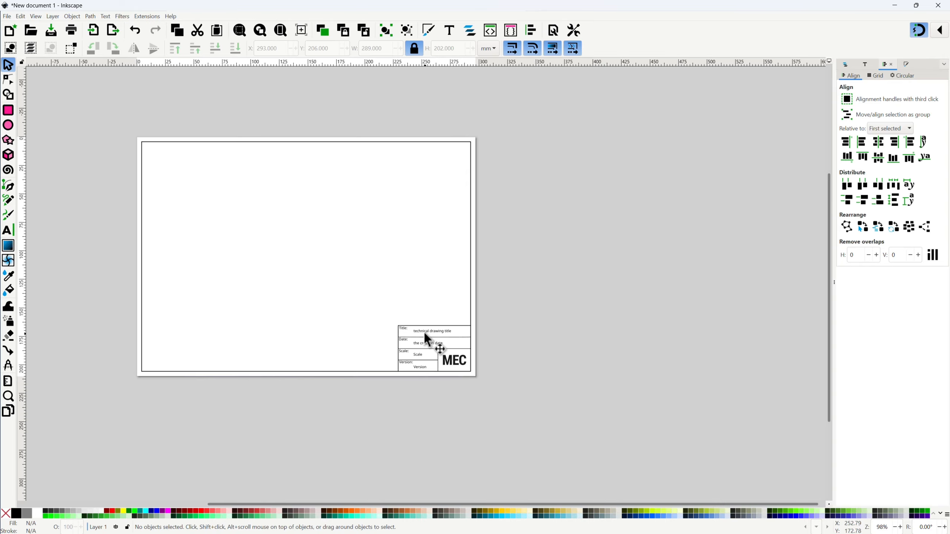
scroll(432, 335, up, 3)
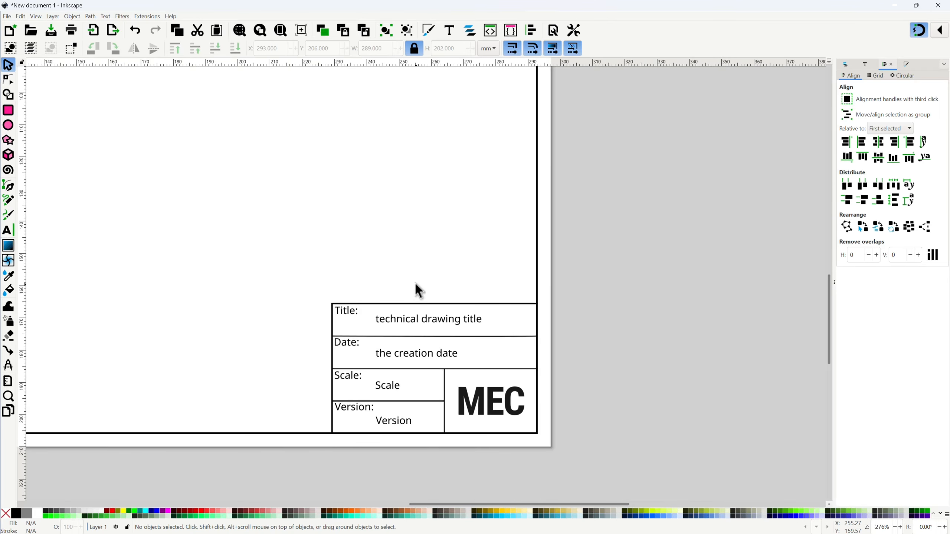
click(414, 318)
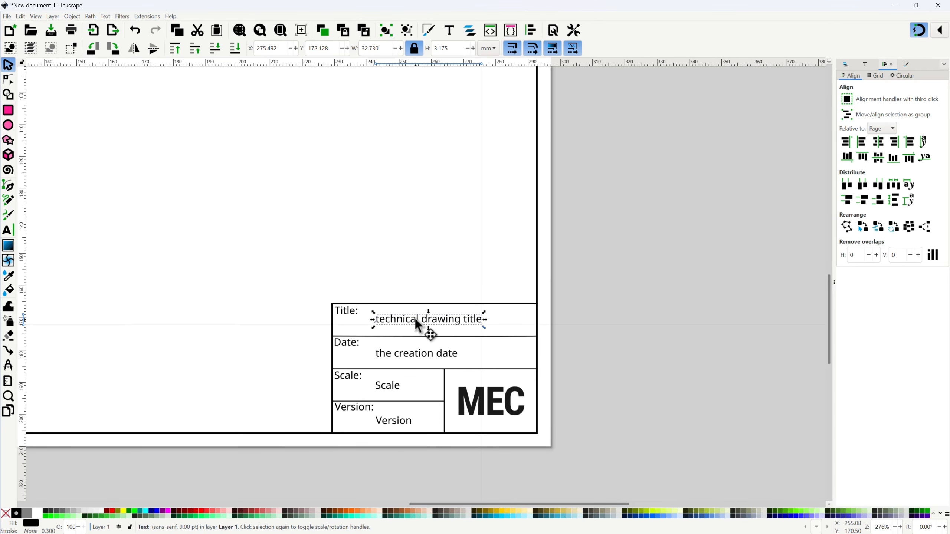
key(Down)
key(Down)
key(Down)
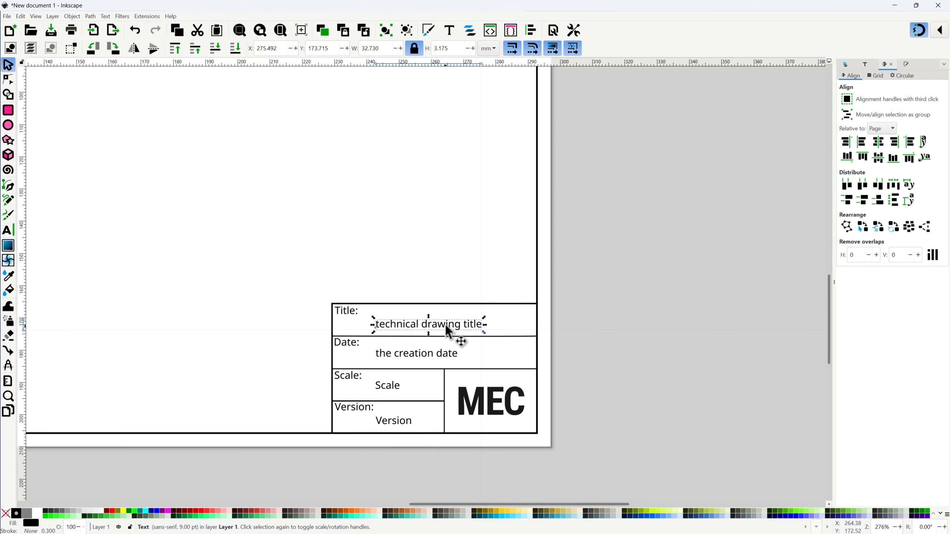
Step: Move "the creation date" placeholder text down within its cell to about Y 183.6 mm
click(410, 359)
key(Down)
key(Down)
key(Down)
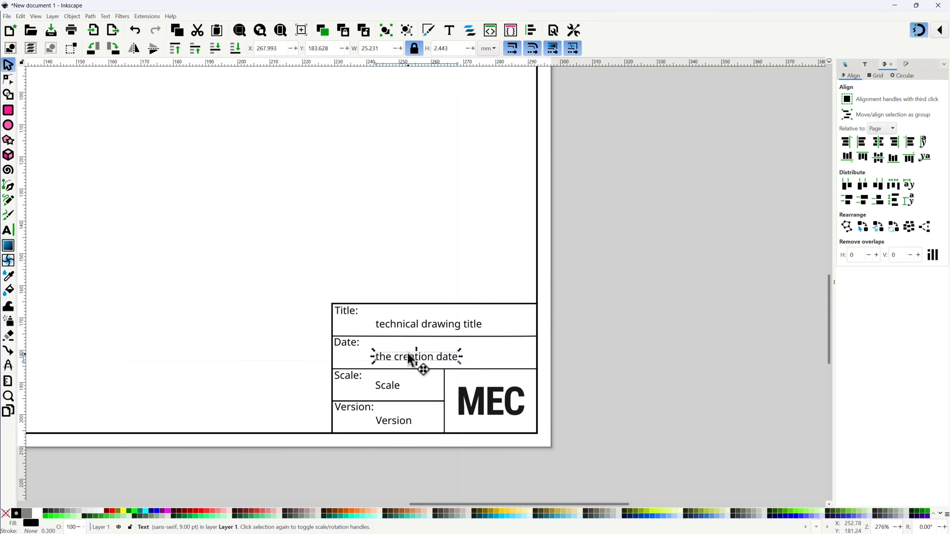
Step: Move the Scale and Version placeholder texts slightly down within their cells, Version to about Y 204.0 mm
click(386, 391)
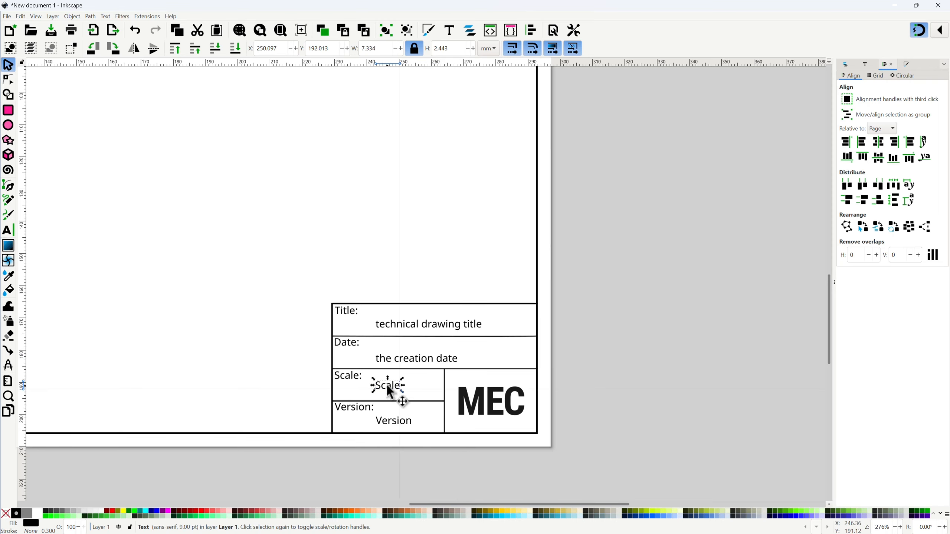
click(389, 418)
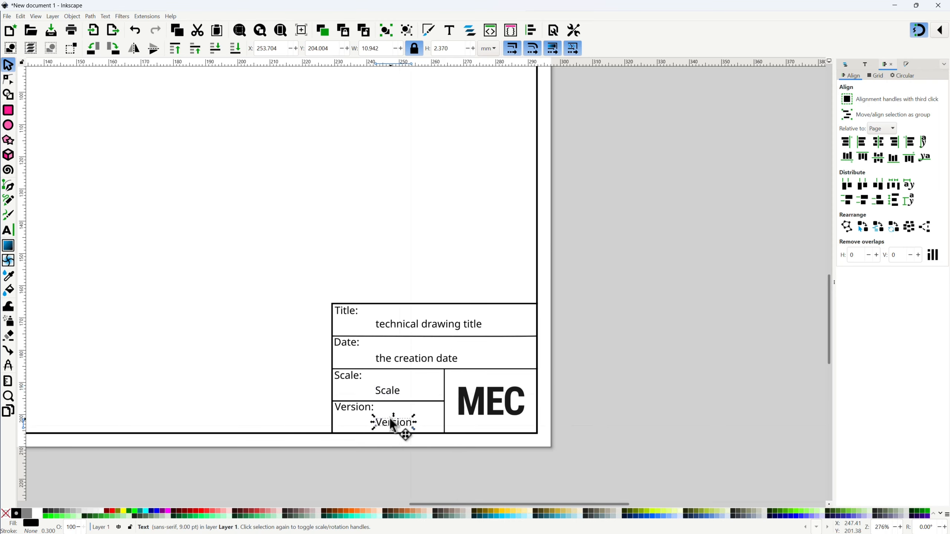
key(Down)
key(Down)
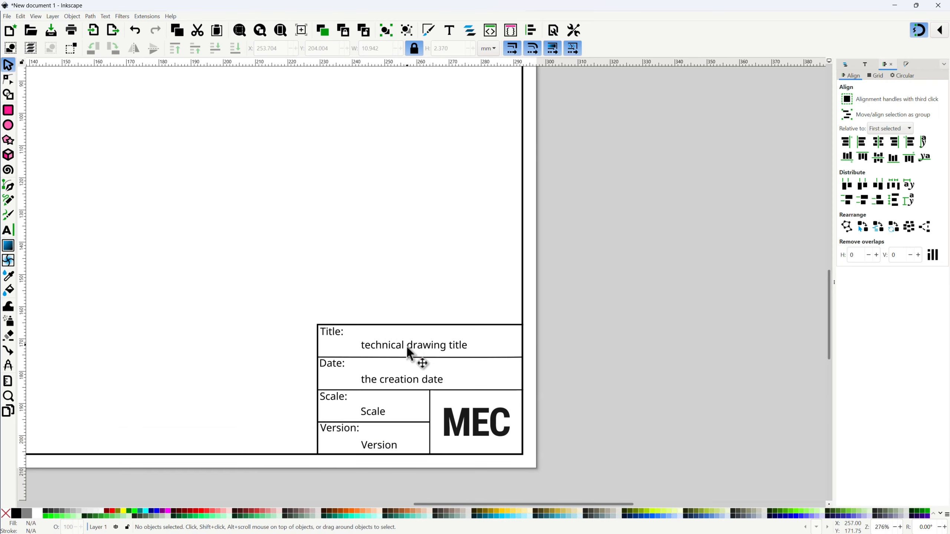
Step: Open the XML editor for the "technical drawing title" text and create a new empty attribute on it
click(400, 349)
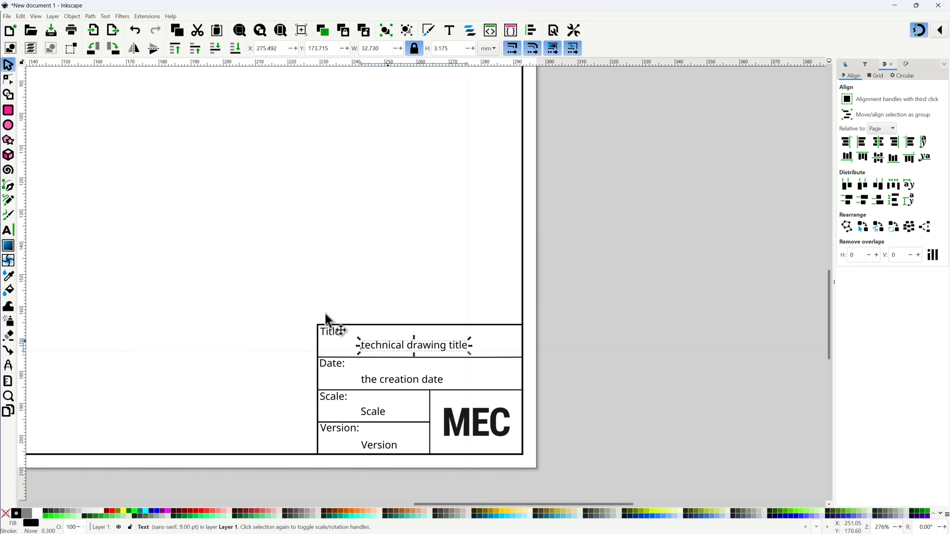
click(20, 16)
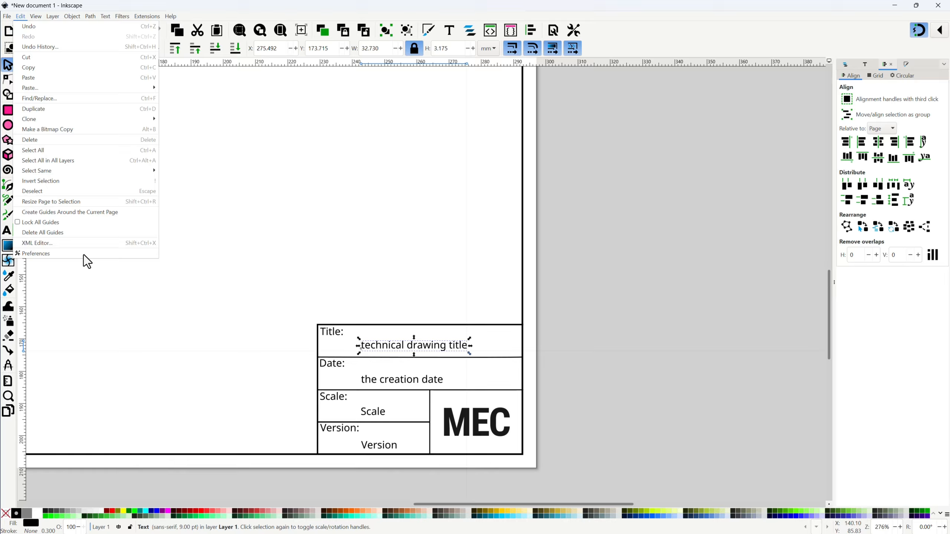
click(53, 244)
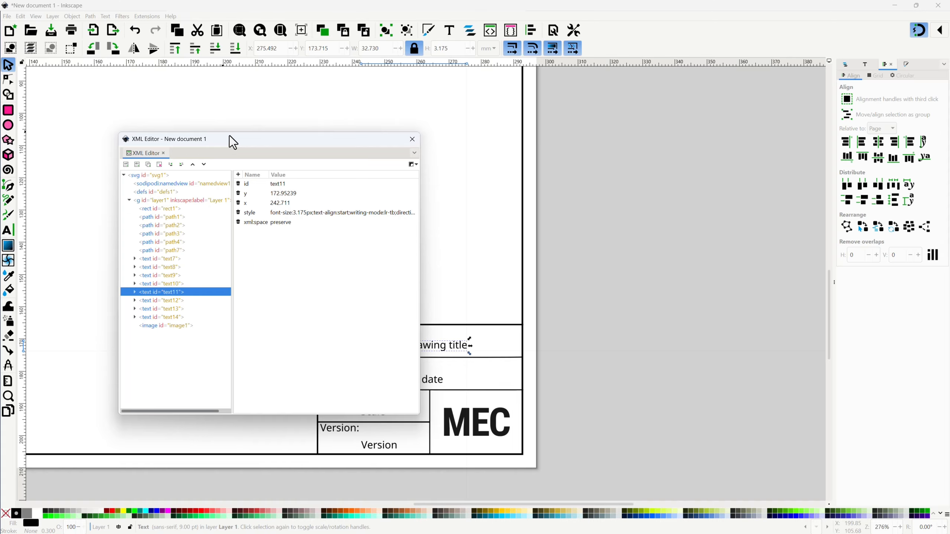
drag(233, 142, 165, 123)
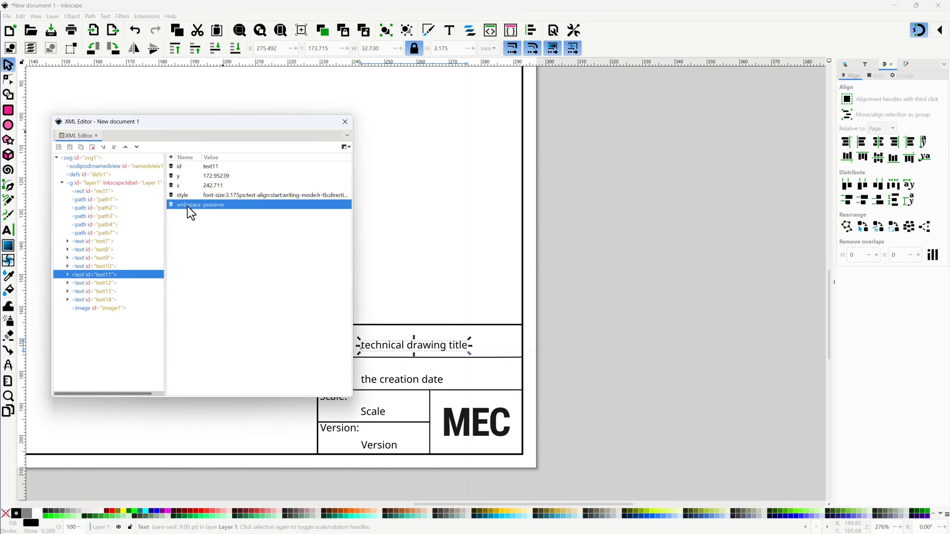
click(171, 157)
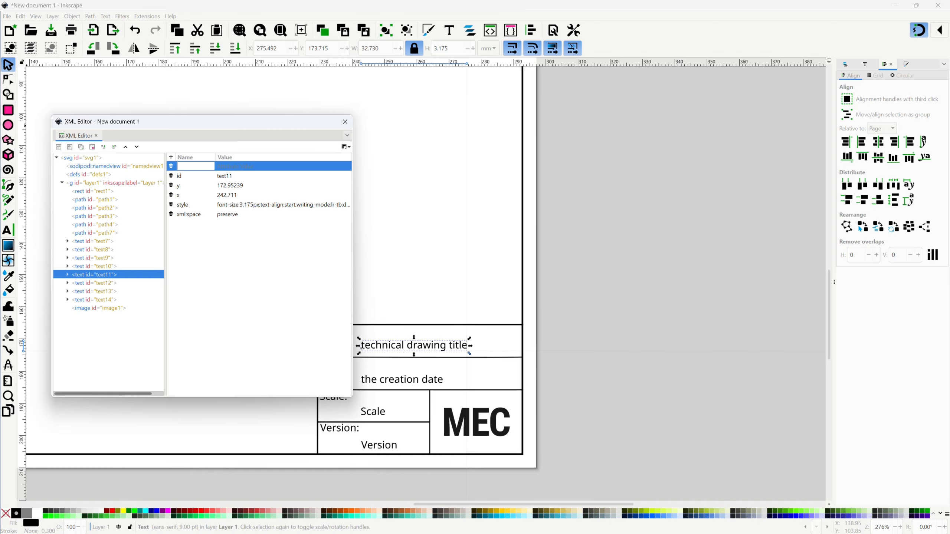
Step: Switch to the FreeCAD wiki page, copy the attribute name freecad:editable from the TechDraw templates section, and return to Inkscape
key(alt+Tab)
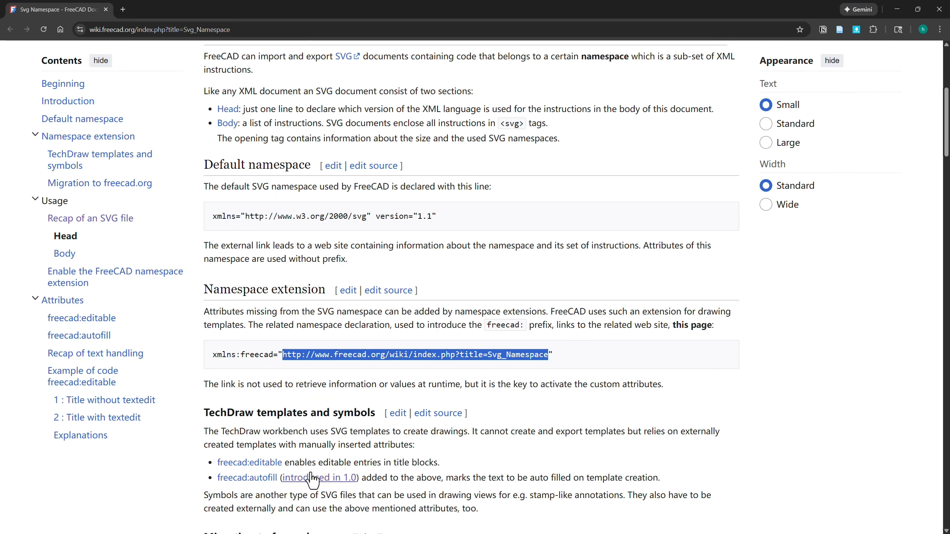
scroll(350, 425, down, 3)
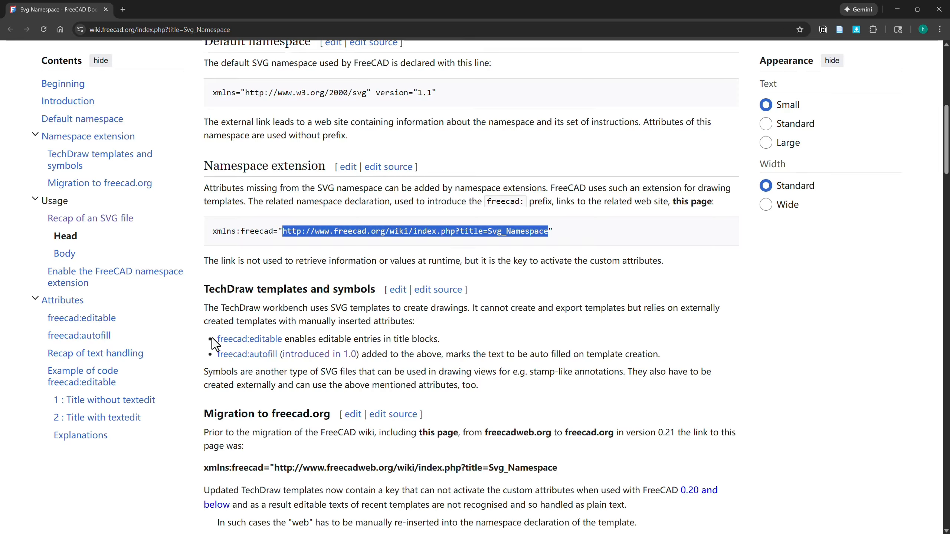
drag(216, 339, 280, 336)
key(ctrl+c)
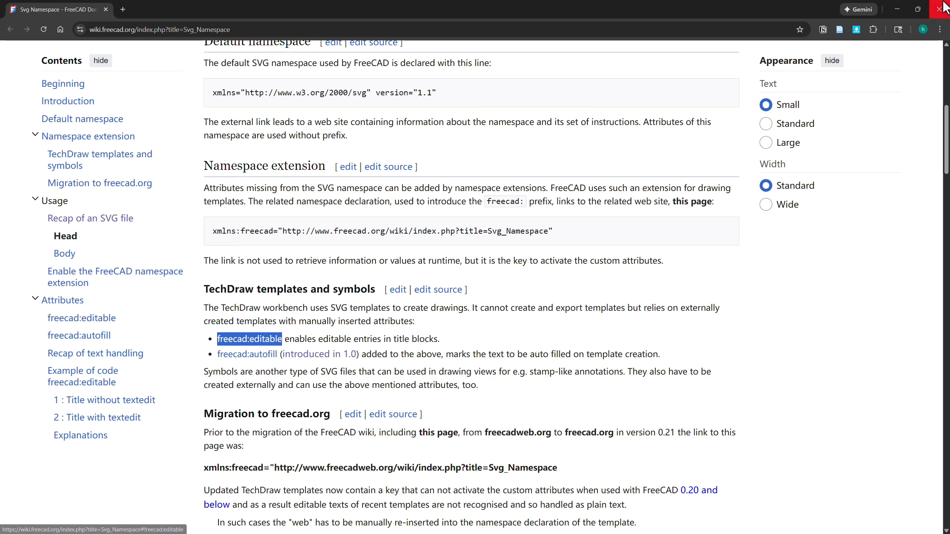
click(899, 10)
Step: Name the title text's new attribute freecad:editable and set its value to "technical drawing title"
click(196, 165)
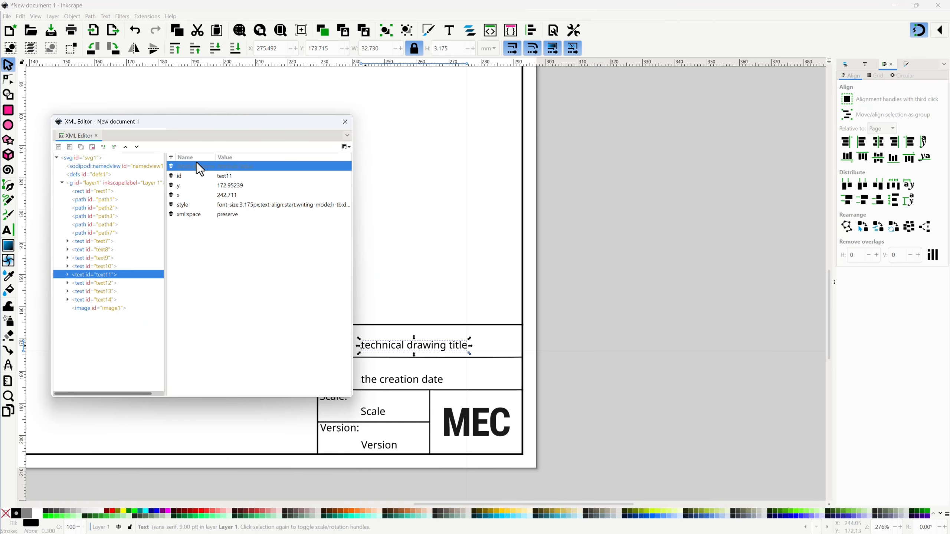
key(ctrl)
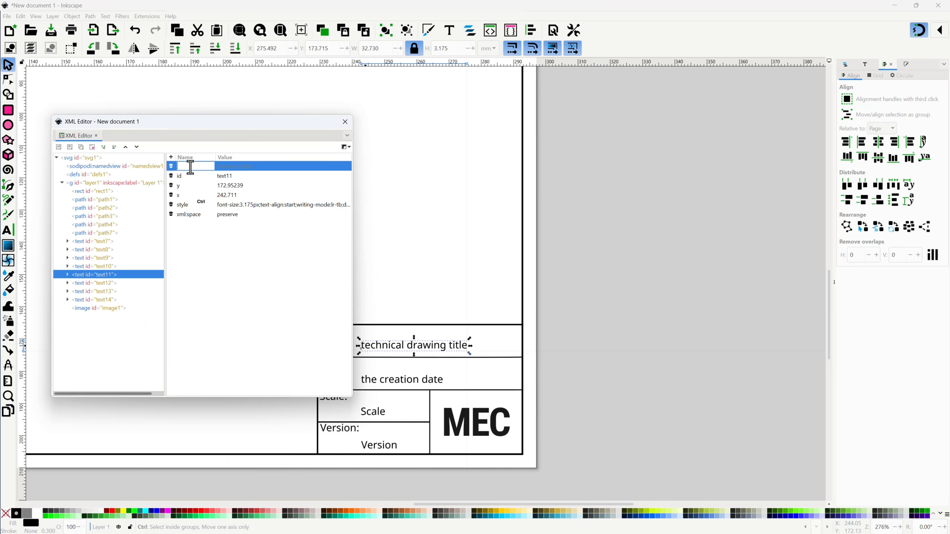
key(ctrl+v)
key(Return)
text(t)
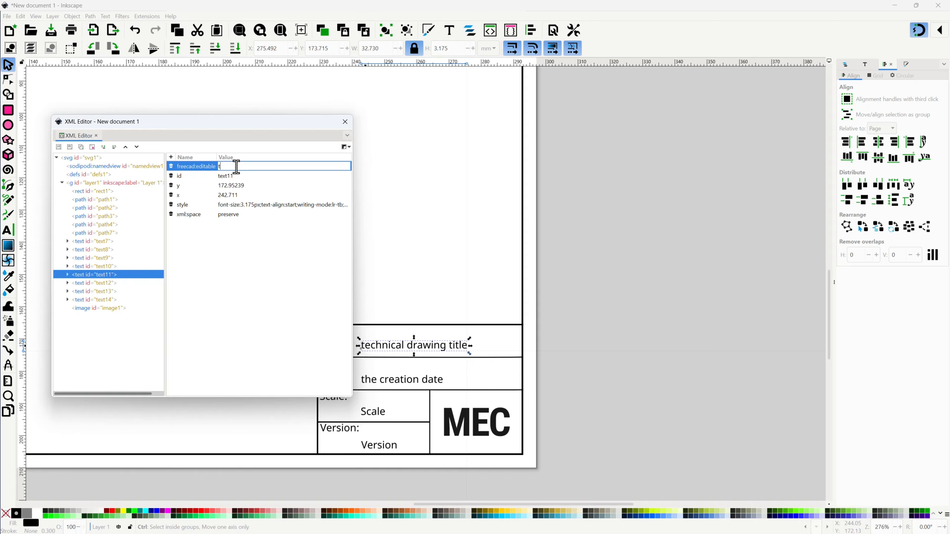
text(ech)
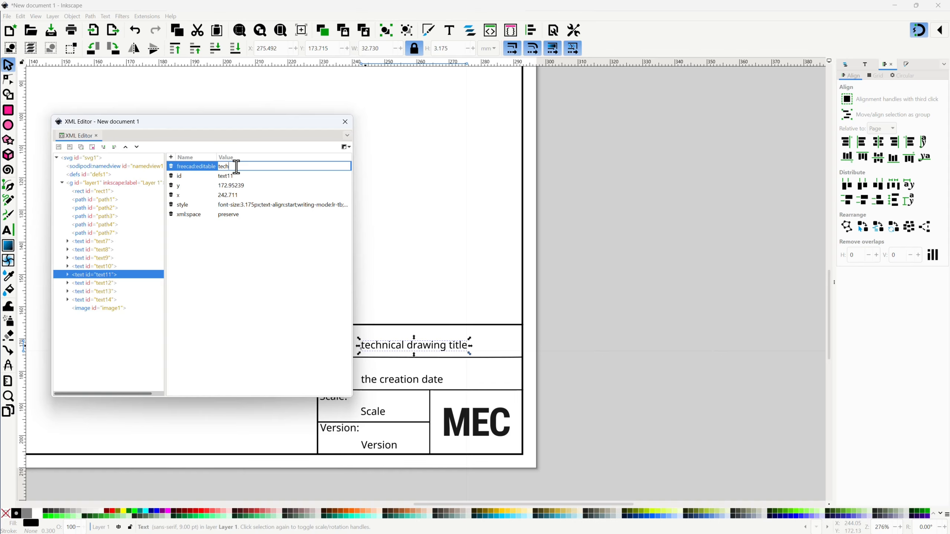
text(nical drawing title)
key(Return)
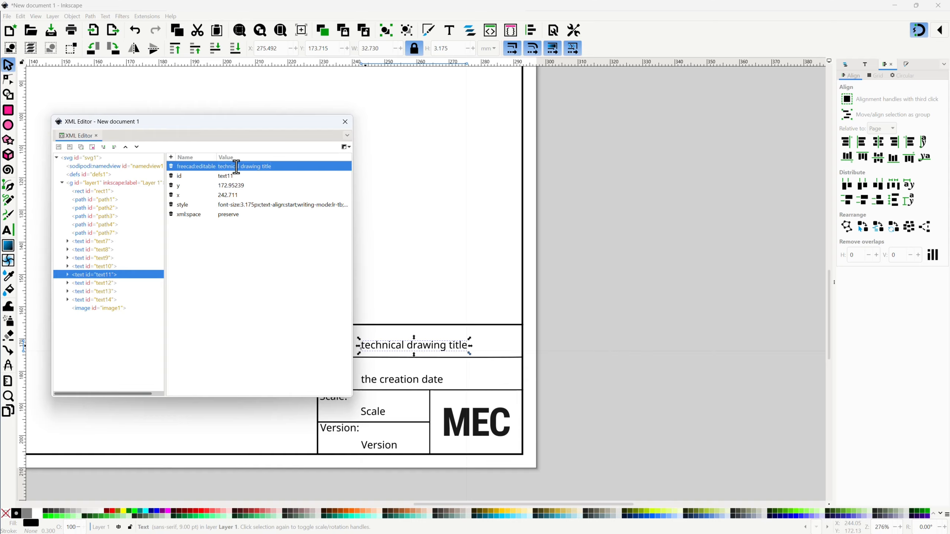
Step: Add a freecad:editable attribute with the value "date" to "the creation date" text
click(386, 380)
click(171, 158)
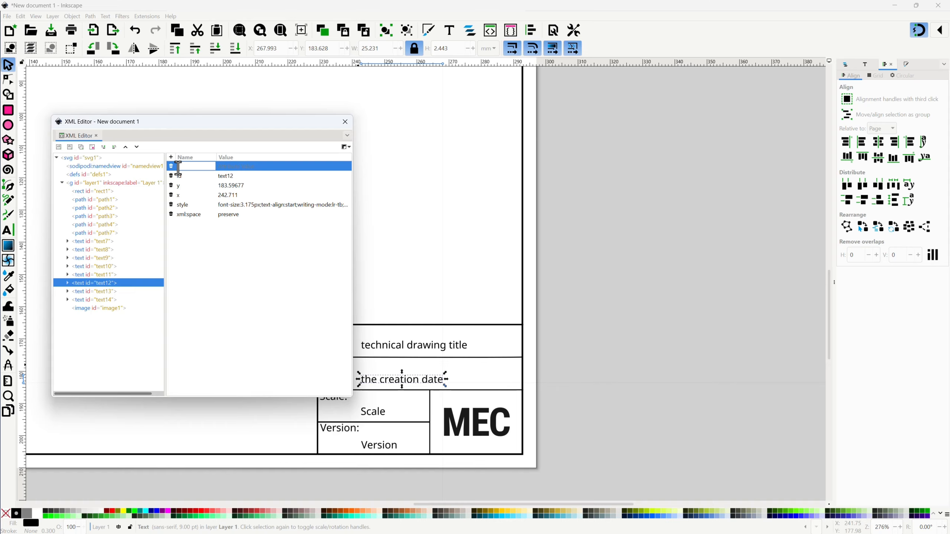
text(freecad:editable)
click(238, 168)
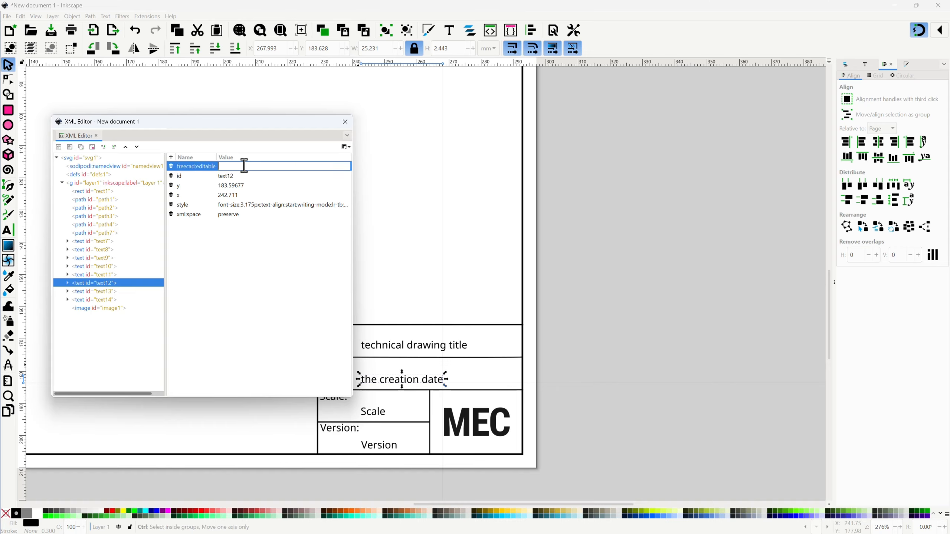
click(234, 195)
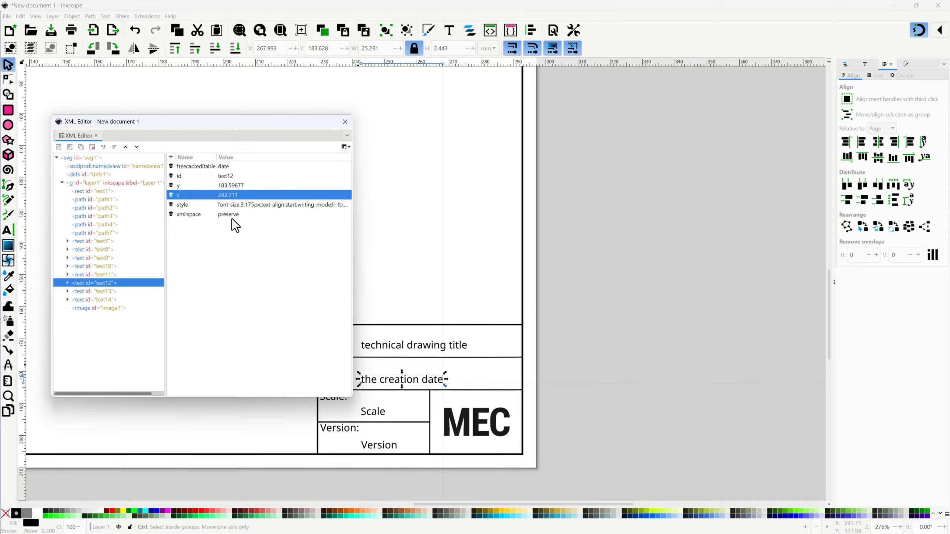
Step: Add a freecad:editable attribute with the value "scale" to the "Scale" text in the title block
click(374, 411)
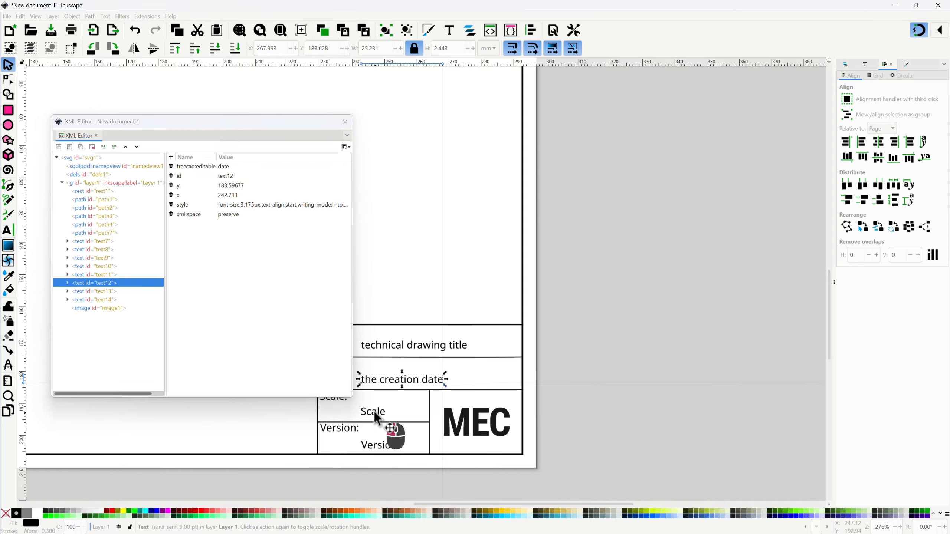
click(171, 157)
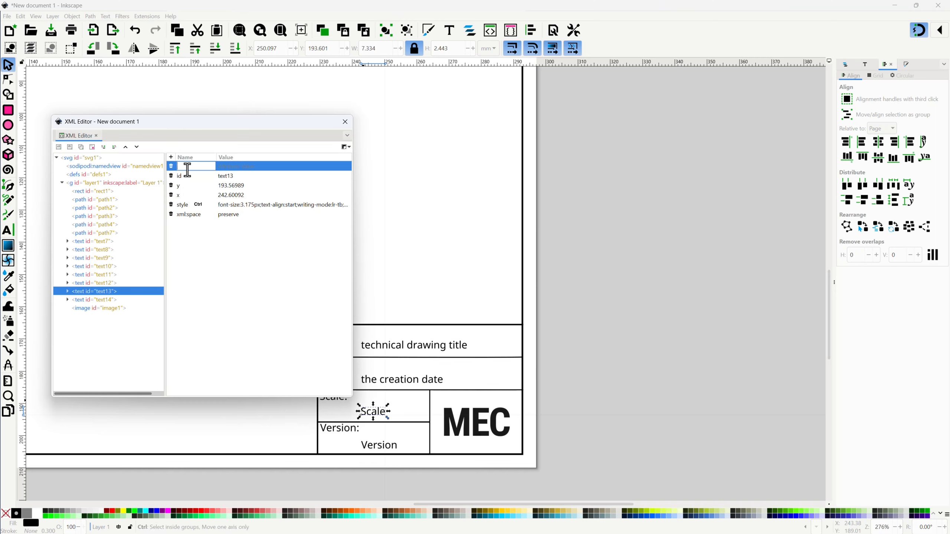
text(freecad:editable)
click(255, 167)
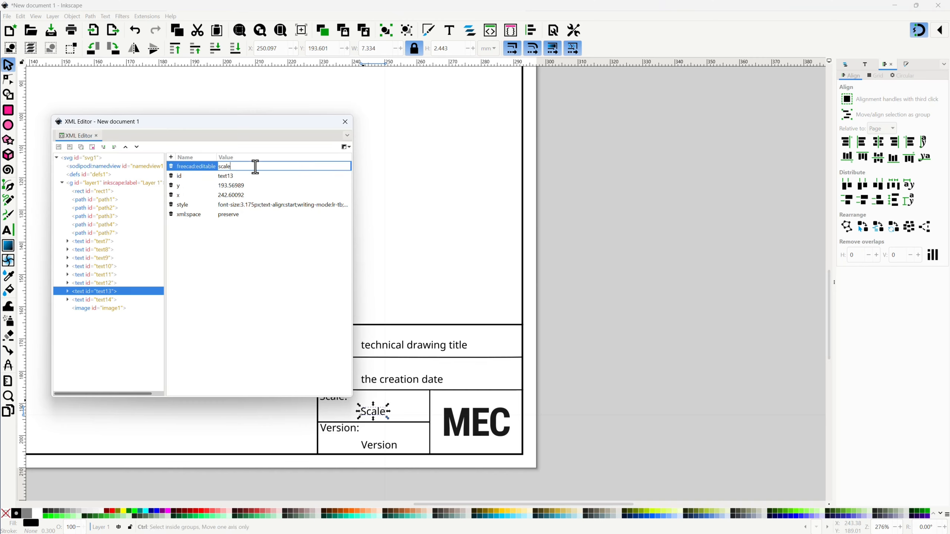
text(scale)
key(Return)
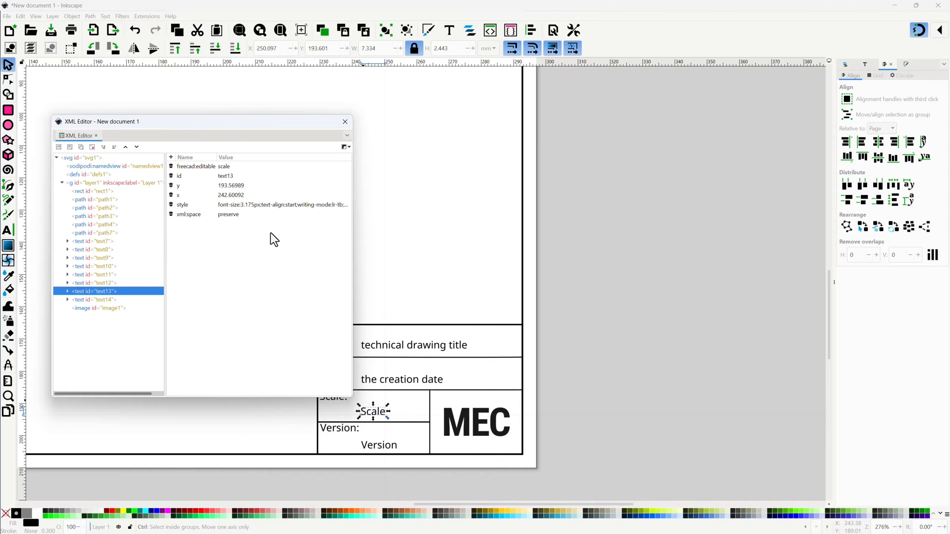
Step: Add a freecad:editable attribute with the value "version" to the "Version" text, then close the XML editor and deselect the text
click(374, 446)
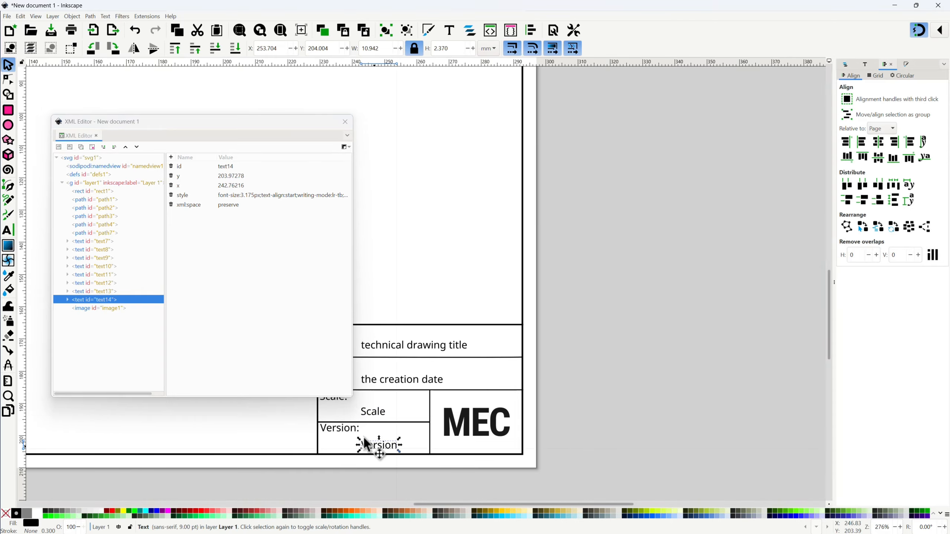
click(171, 157)
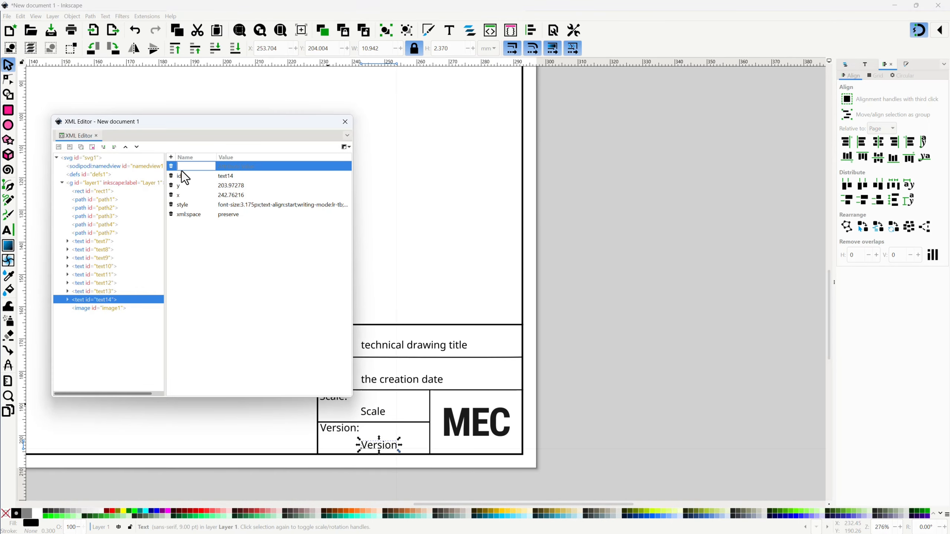
text(freecad:editable)
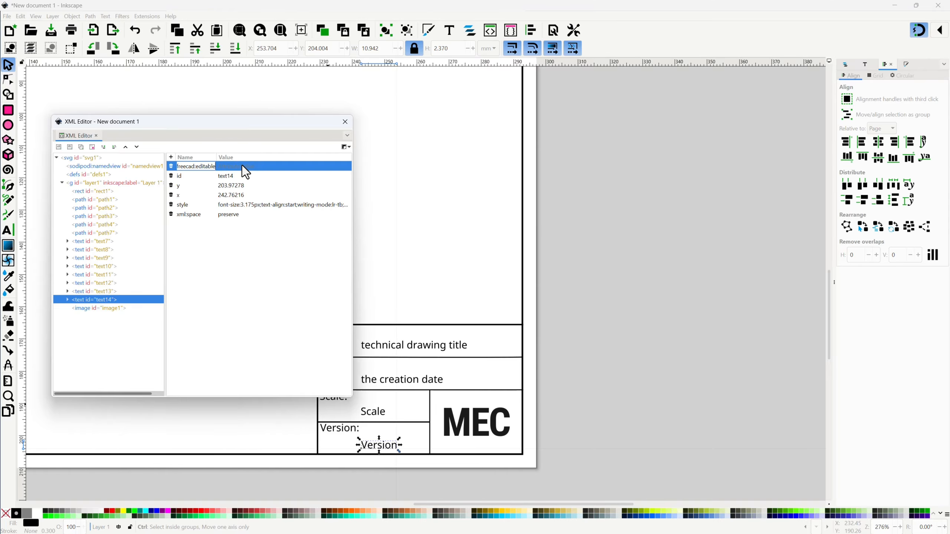
click(242, 165)
text(V)
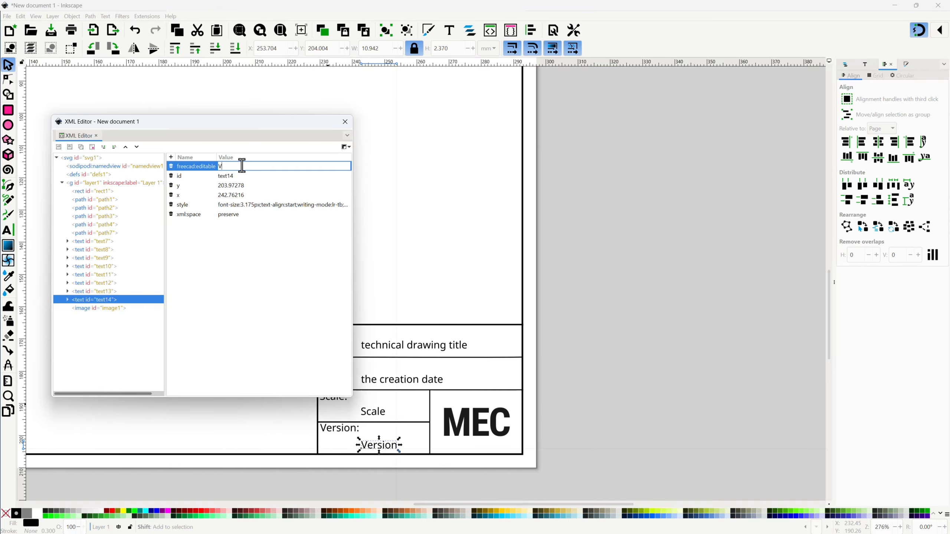
text(ers)
key(BackSpace)
key(BackSpace)
key(BackSpace)
key(BackSpace)
text(version)
key(Return)
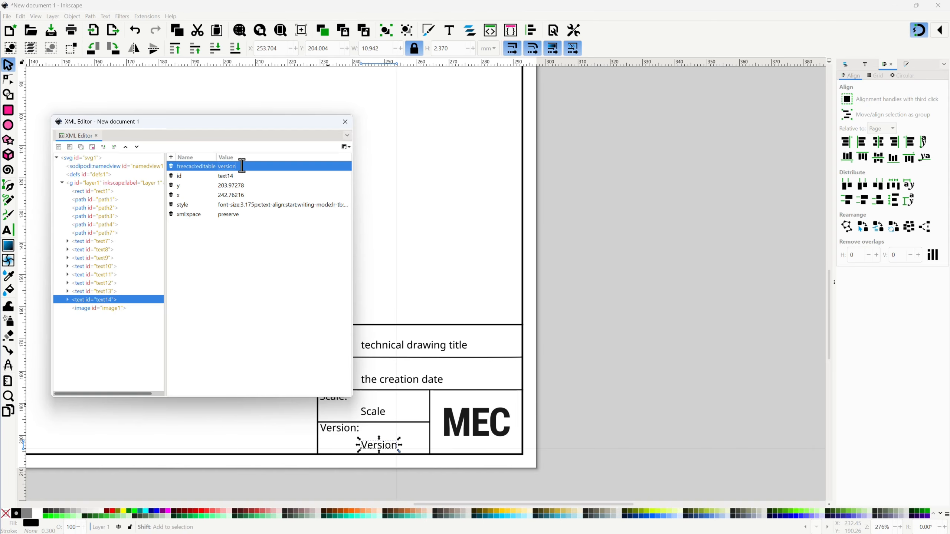
click(344, 124)
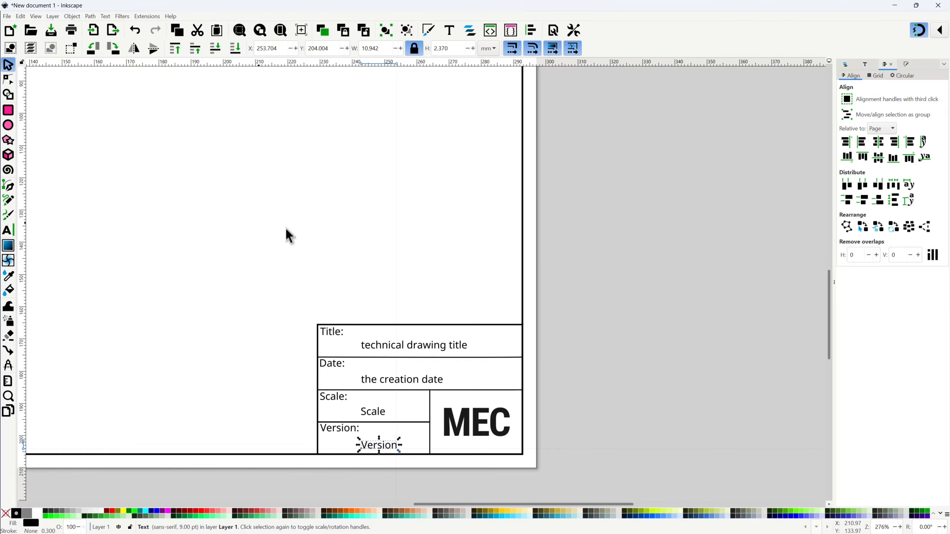
scroll(355, 250, down, 4)
click(284, 363)
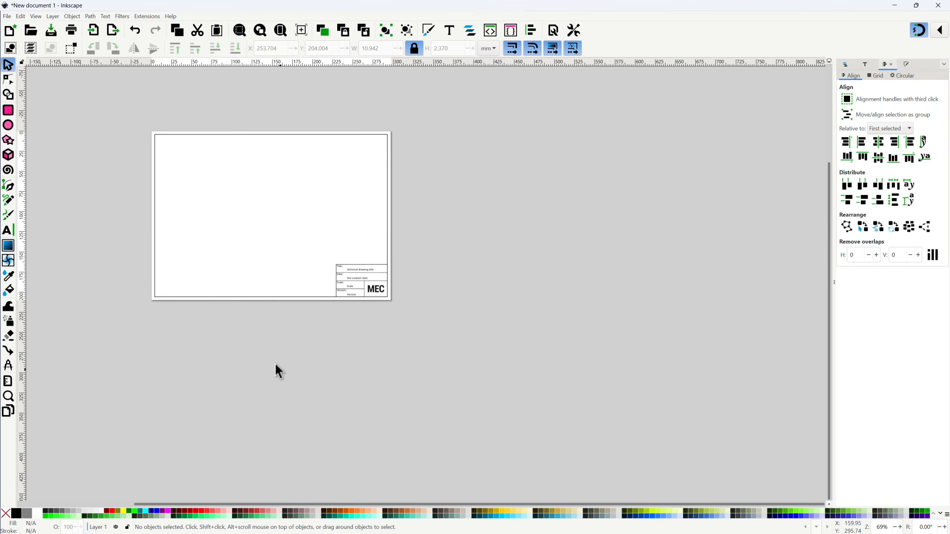
Step: Start saving the document under a new name and choose Plain SVG (*.svg) as the file format
click(6, 16)
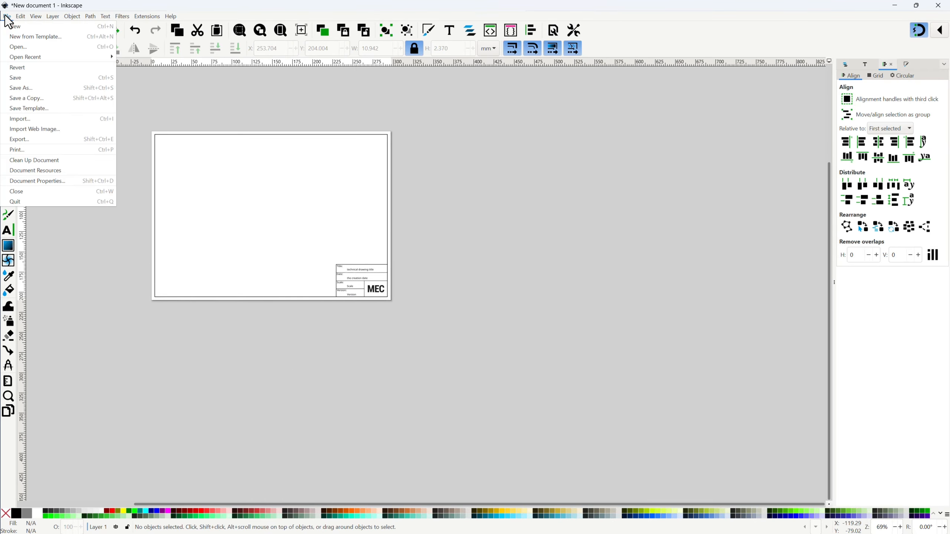
click(32, 90)
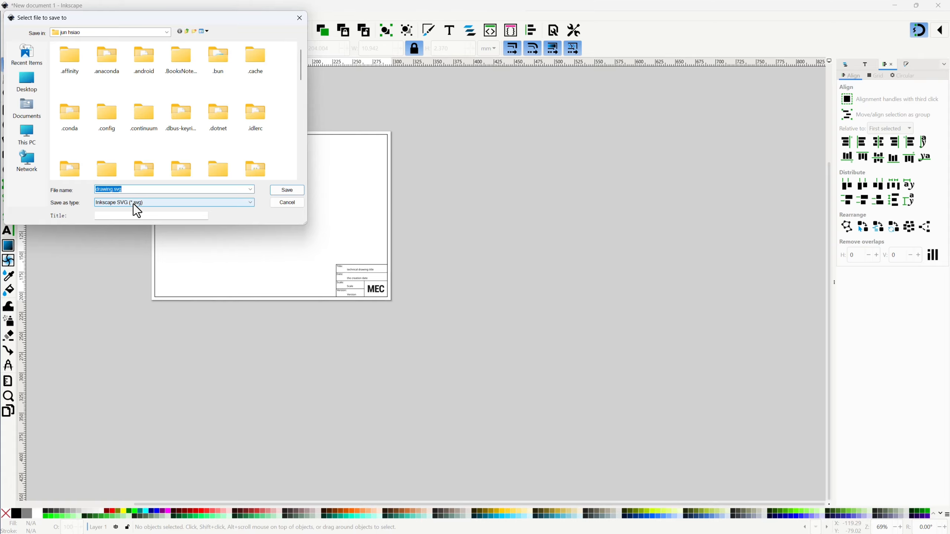
click(141, 203)
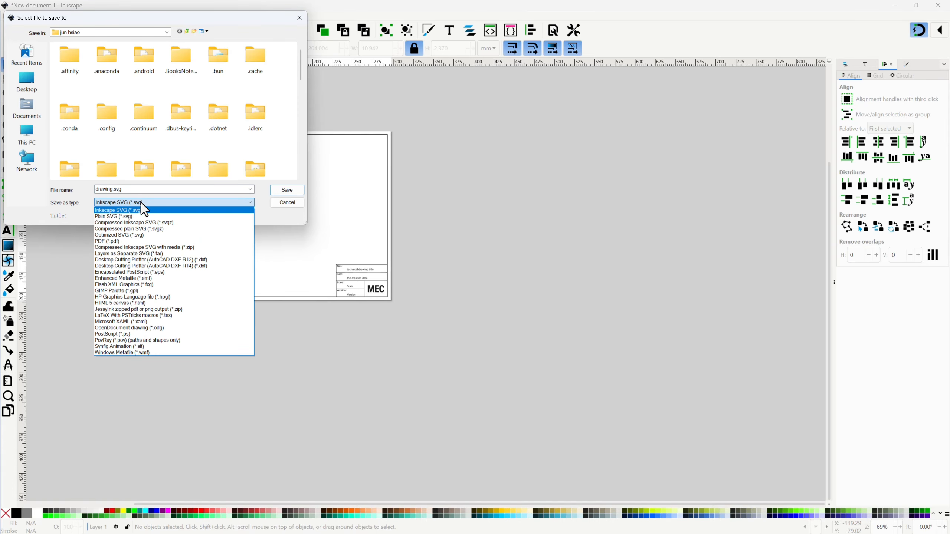
click(120, 217)
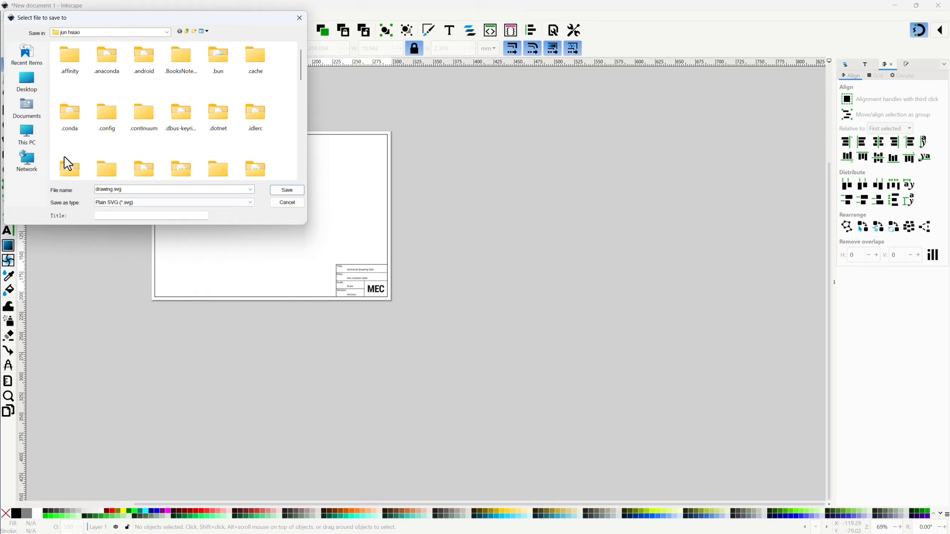
Step: Set the save location to data/Mod/TechDraw/Templates inside the FreeCAD_1.1rc1 folder, under MEC Studio/FreeCAD/FreeCAD software on Disk (D:)
click(30, 139)
double_click(217, 77)
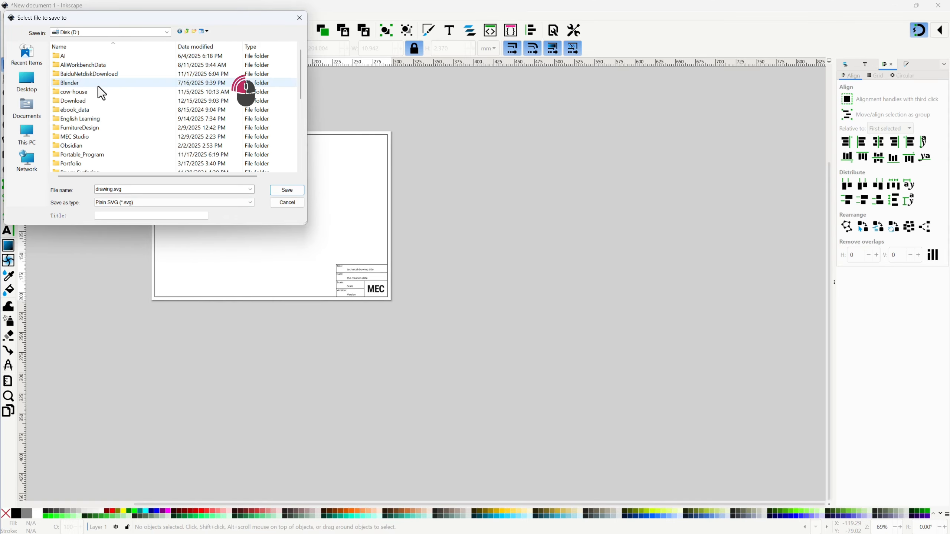
double_click(73, 136)
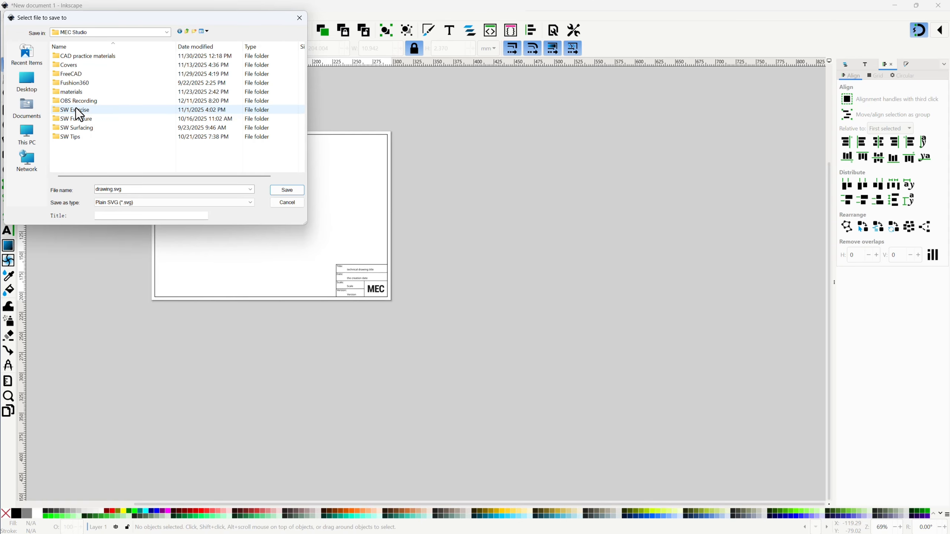
double_click(77, 74)
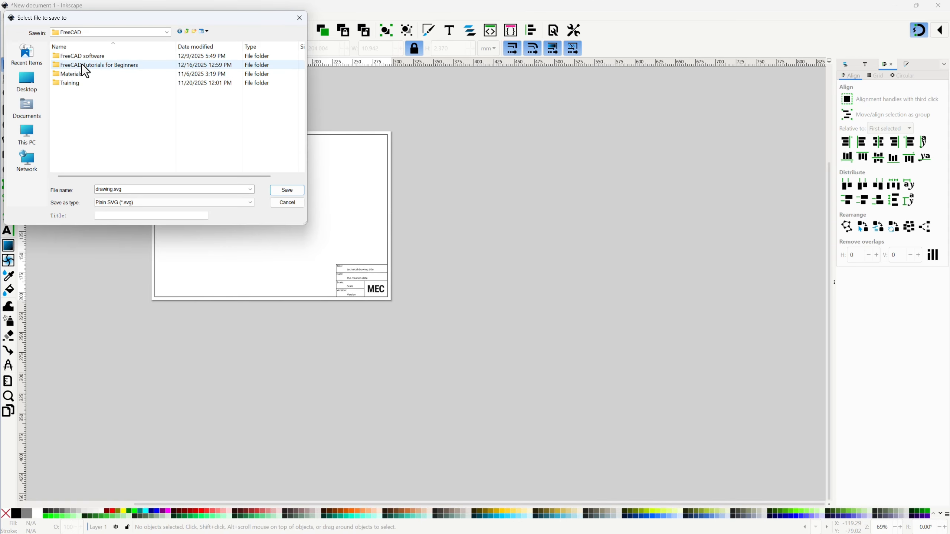
double_click(83, 57)
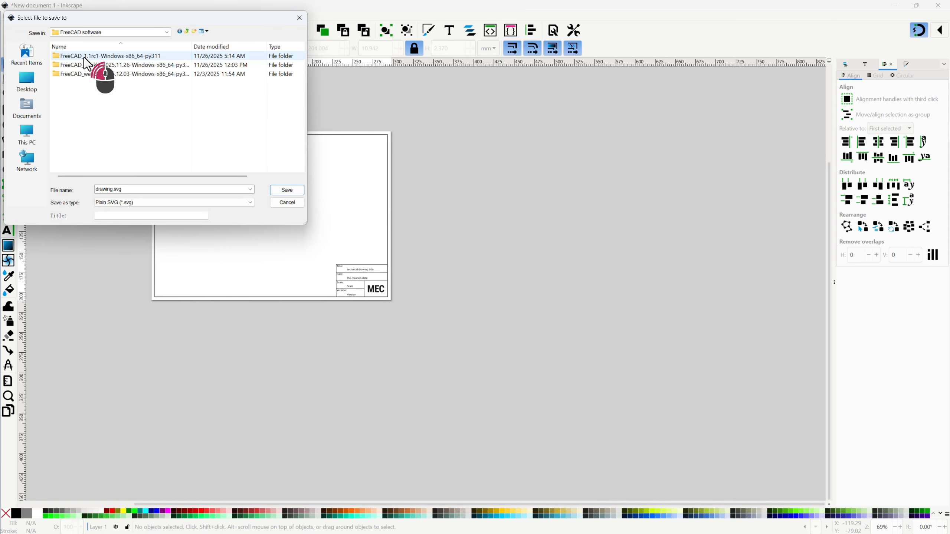
double_click(140, 56)
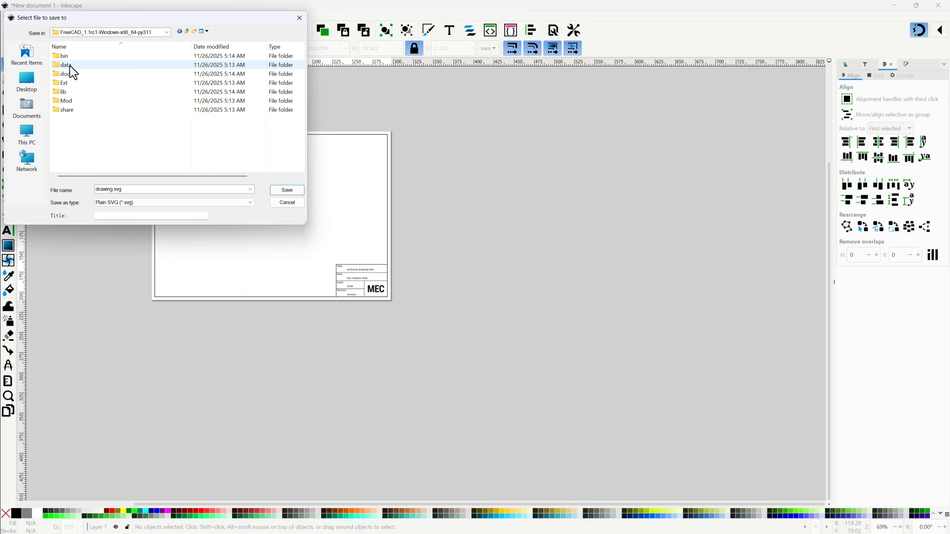
double_click(70, 65)
double_click(74, 83)
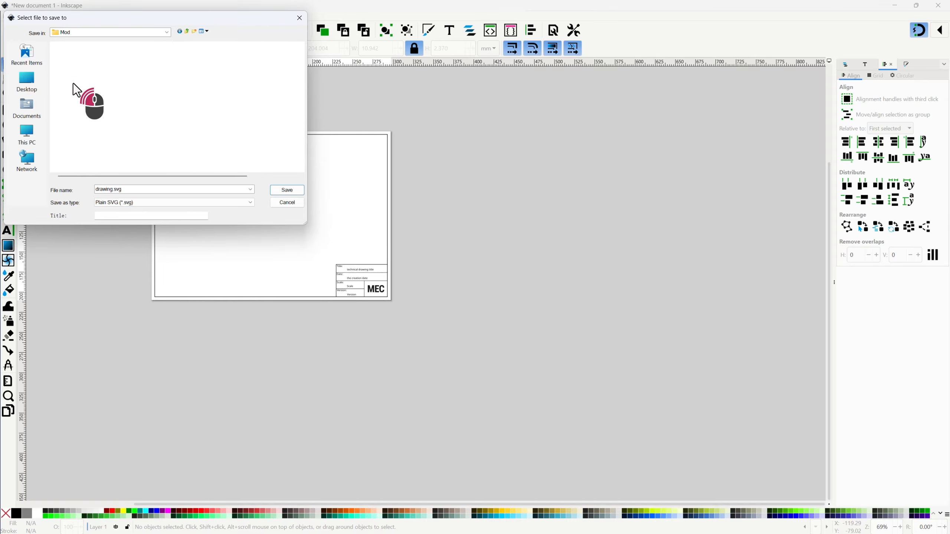
scroll(109, 150, down, 5)
double_click(88, 153)
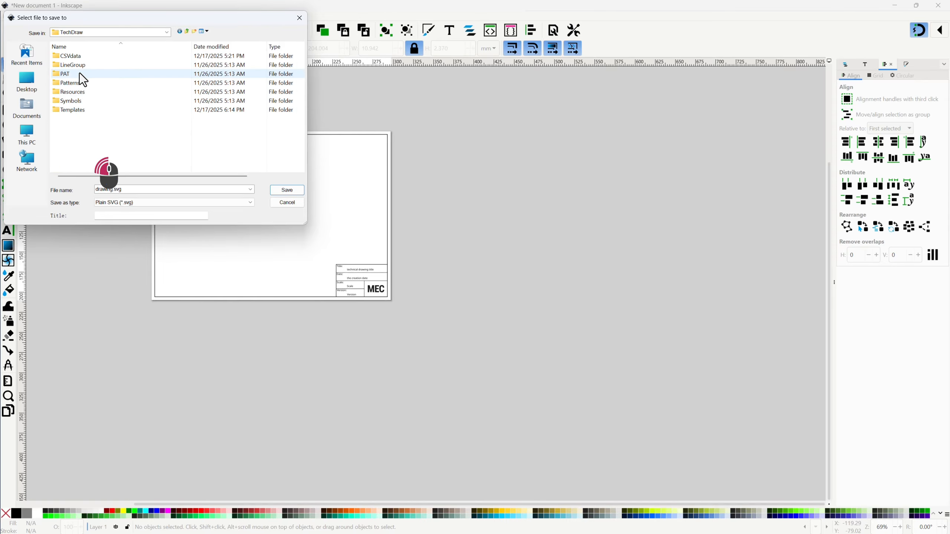
double_click(84, 110)
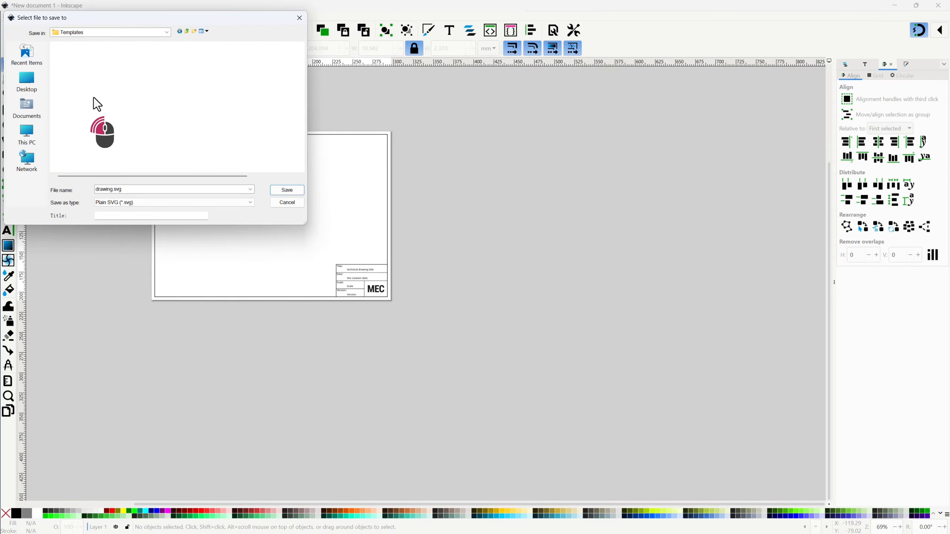
Step: Name the file technical-technical-drawing-tutorial-editable and save it in the Templates folder
double_click(121, 188)
text(techn)
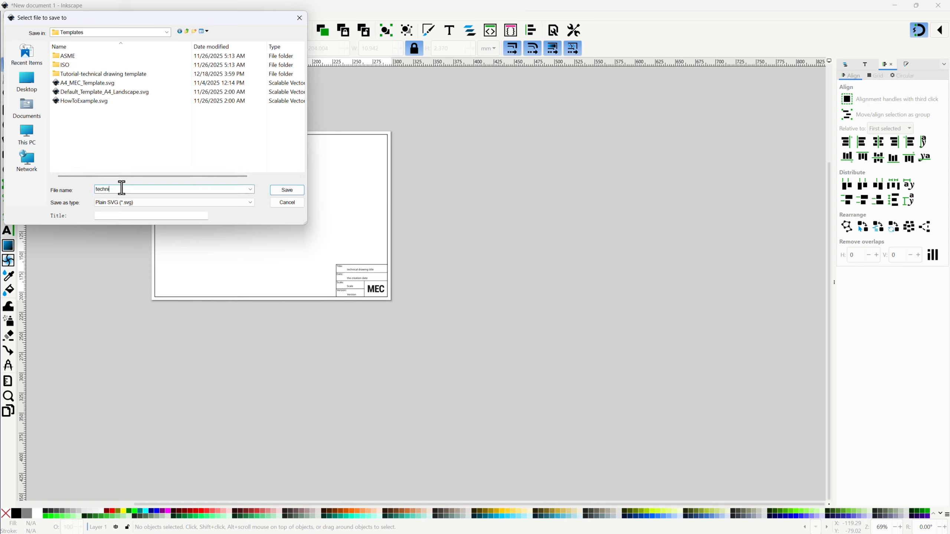
text(ical-technical-)
text(drawing-tutorial-editable)
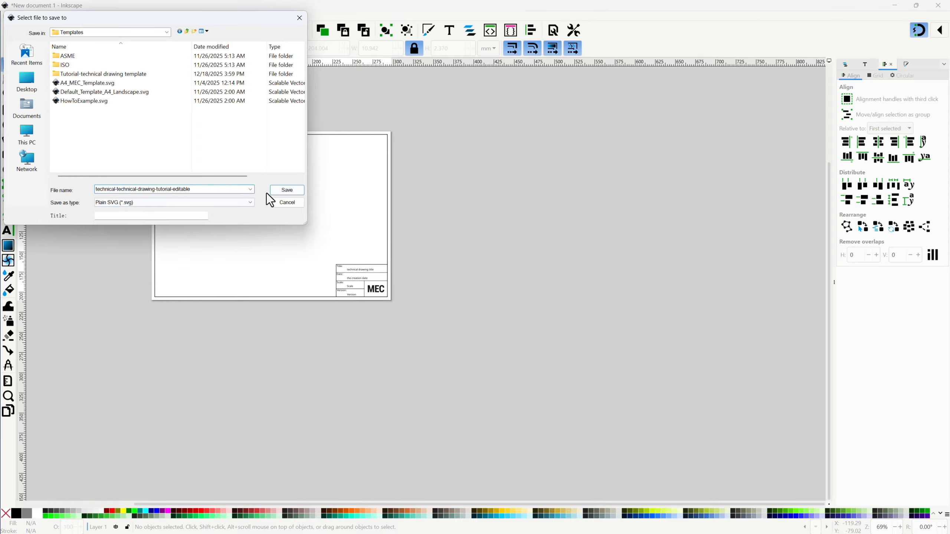
click(287, 190)
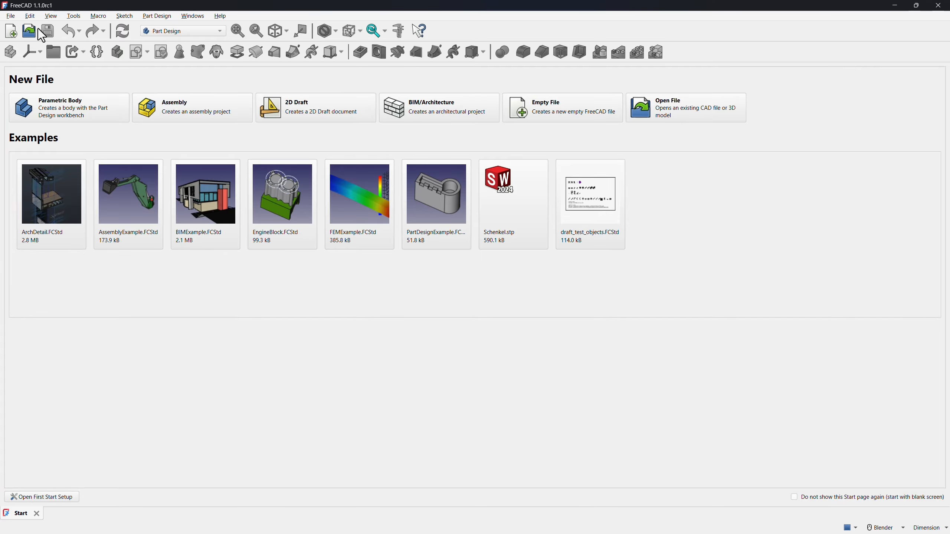
Step: In FreeCAD, create a new empty document and activate the TechDraw workbench
click(11, 31)
click(182, 32)
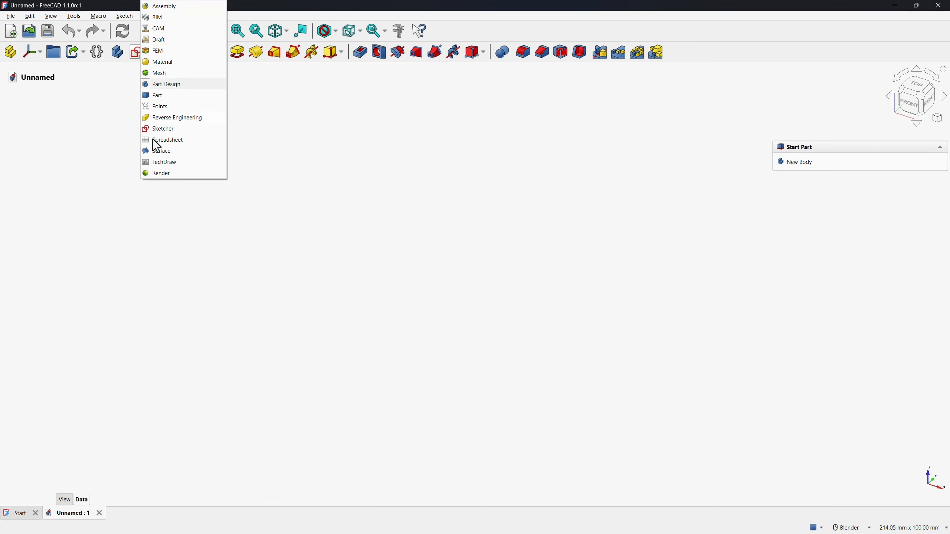
click(158, 162)
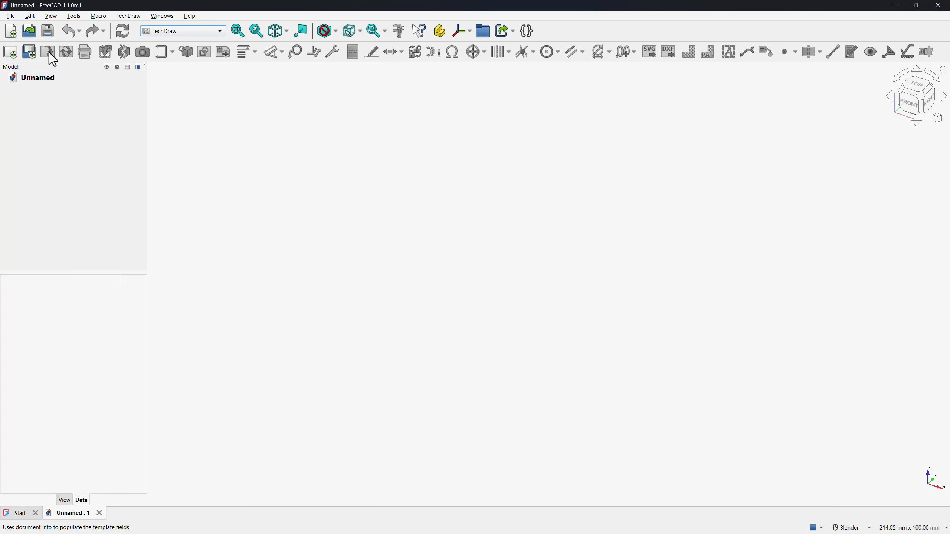
Step: Insert a TechDraw page based on the template file technical-technical-drawing-tutorial-editable.svg
click(30, 54)
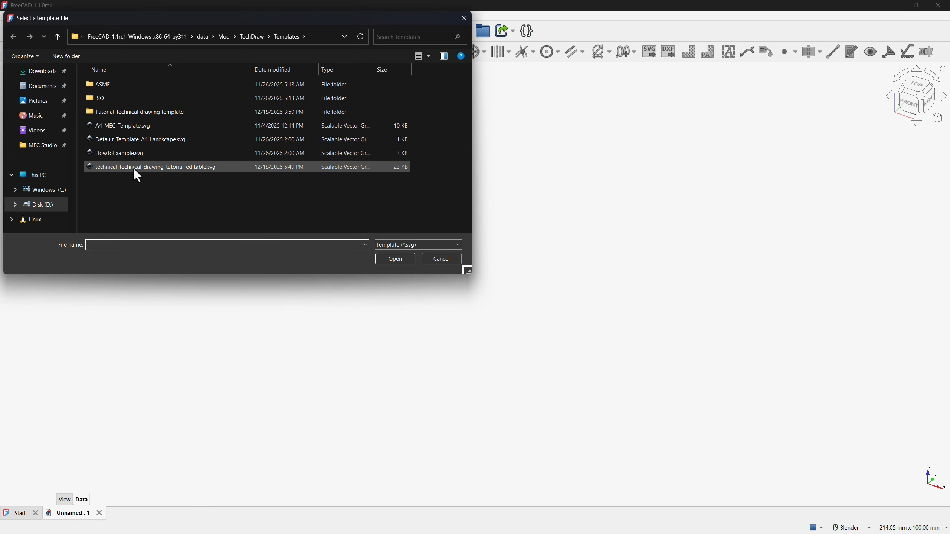
click(135, 168)
click(391, 258)
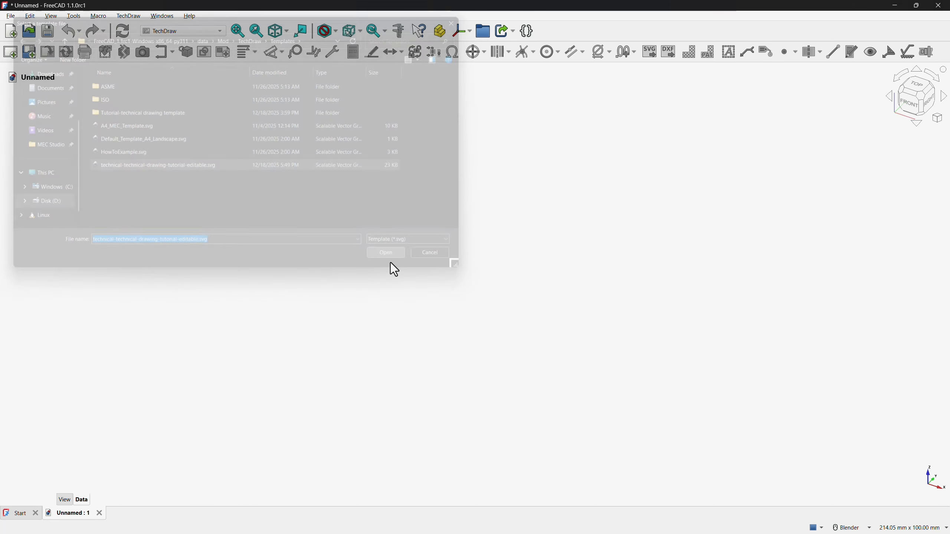
Step: Check the editable field of the "technical drawing title" text in the page's title block, and return to Inkscape
scroll(650, 378, down, 5)
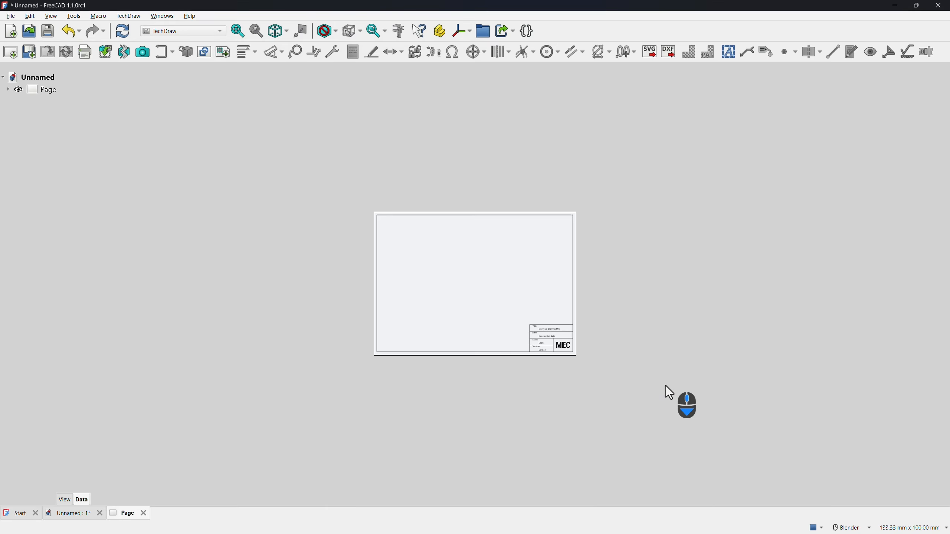
scroll(544, 330, up, 1)
scroll(544, 330, up, 6)
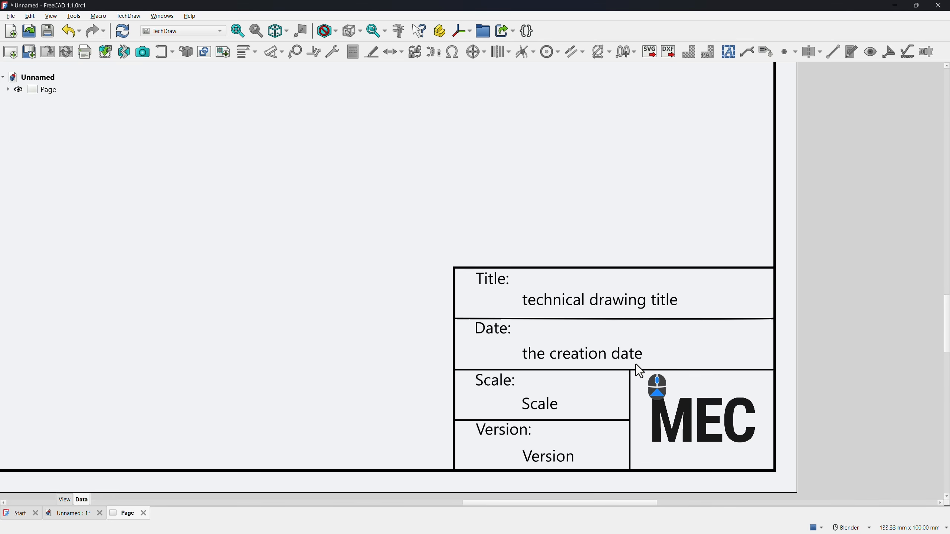
click(599, 303)
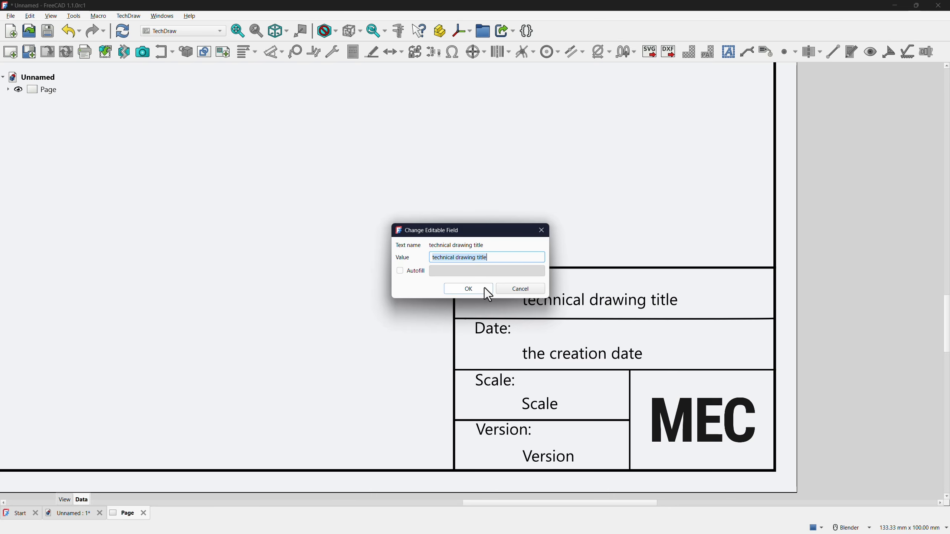
click(472, 289)
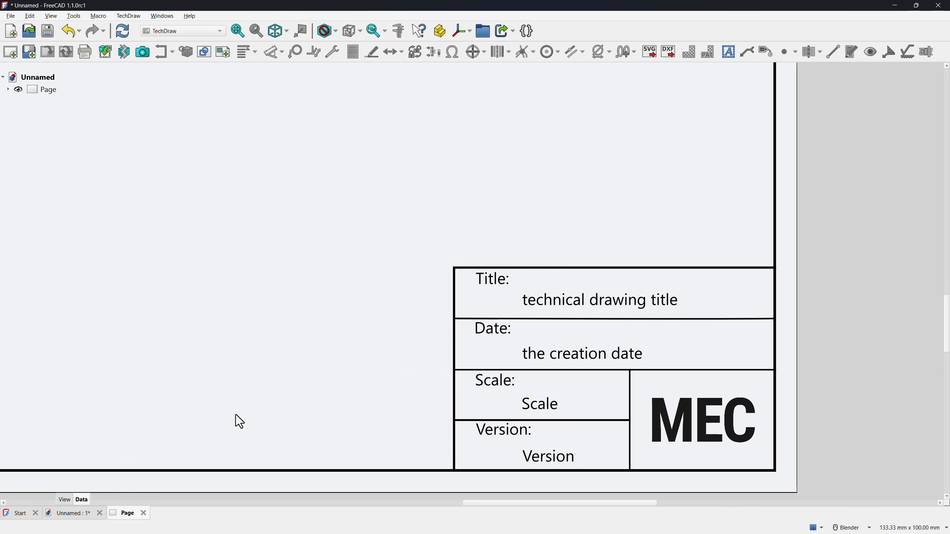
click(895, 5)
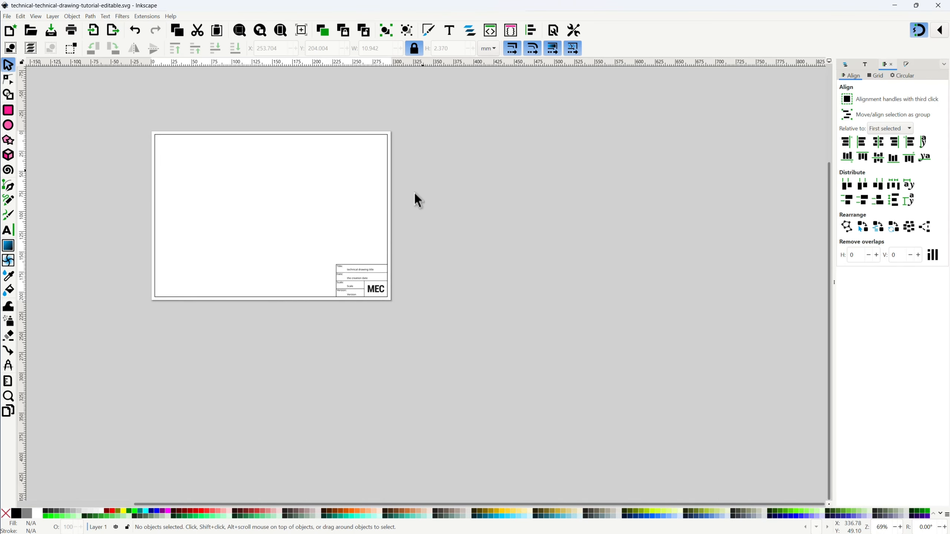
Step: Ungroup Layer 1 so all template objects sit directly under the document root
scroll(332, 275, up, 4)
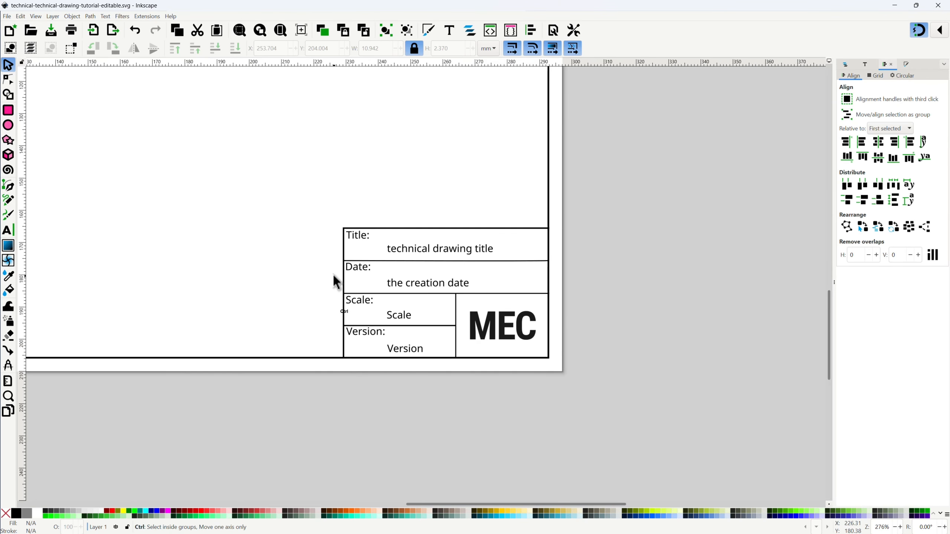
click(847, 67)
click(854, 88)
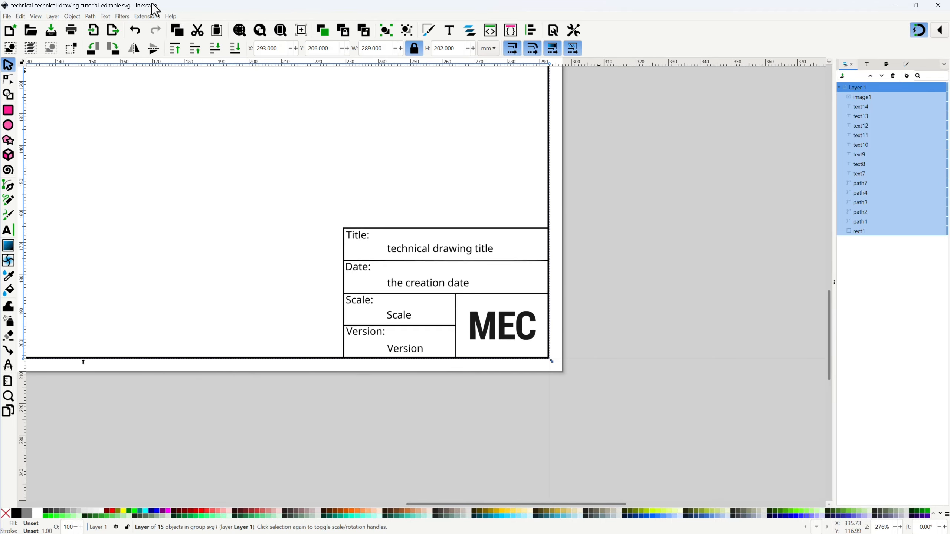
click(72, 17)
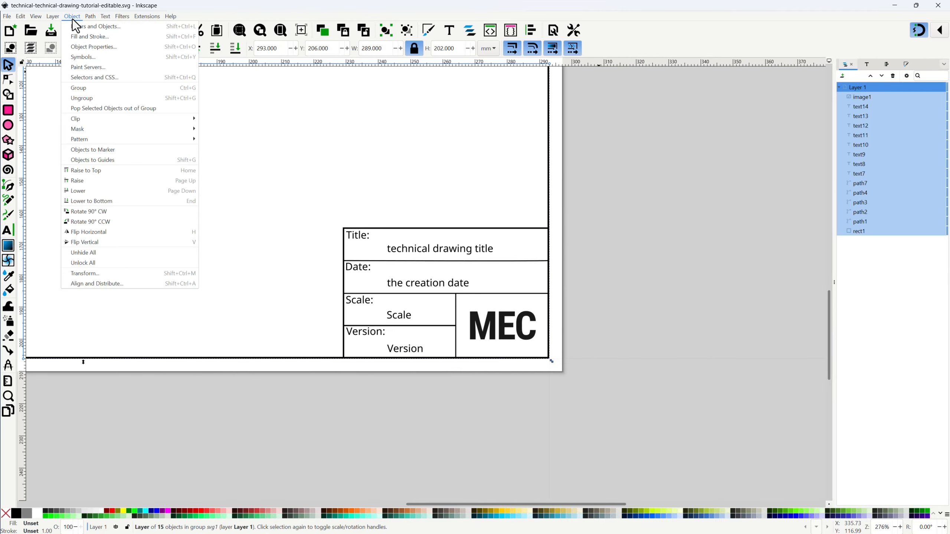
click(92, 97)
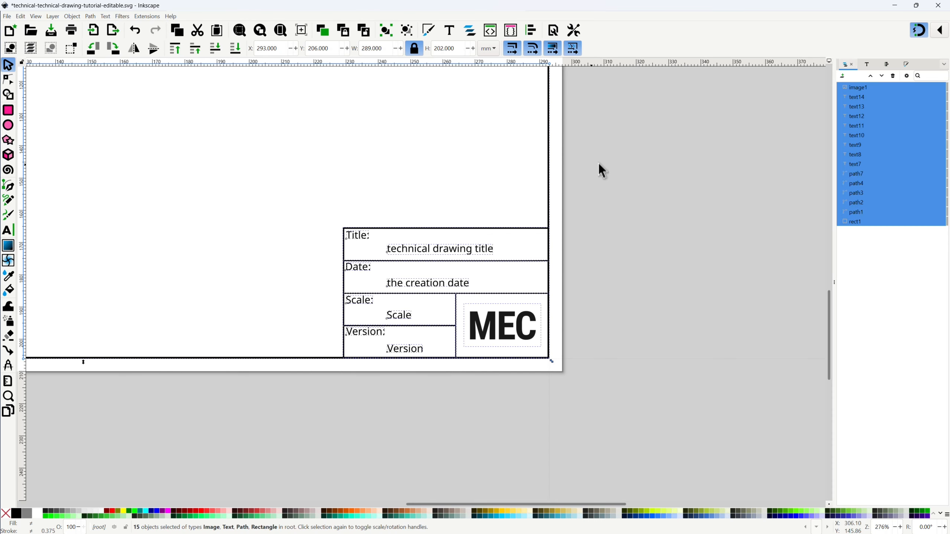
click(620, 165)
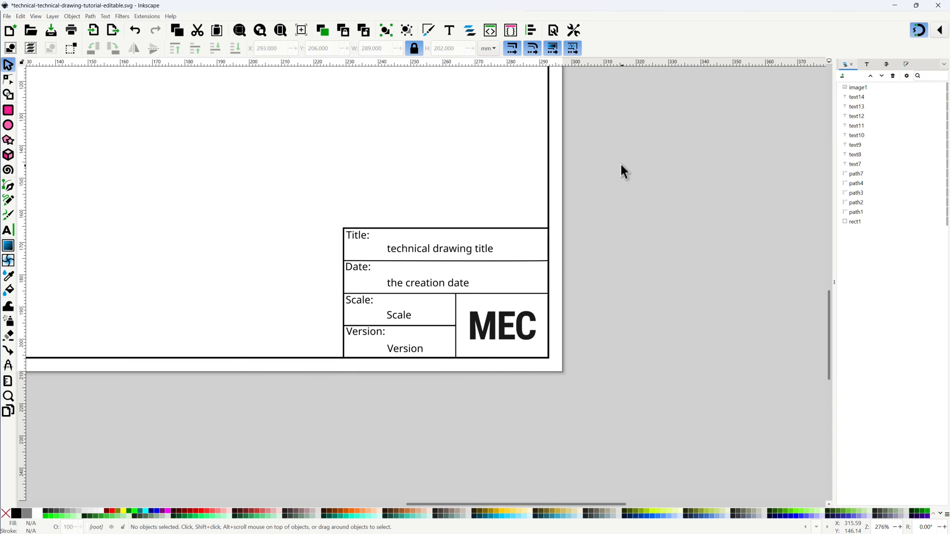
Step: In the XML Editor, delete the xml:space attribute from the Title, Date, Scale and Version label texts, text7 to text10
click(35, 16)
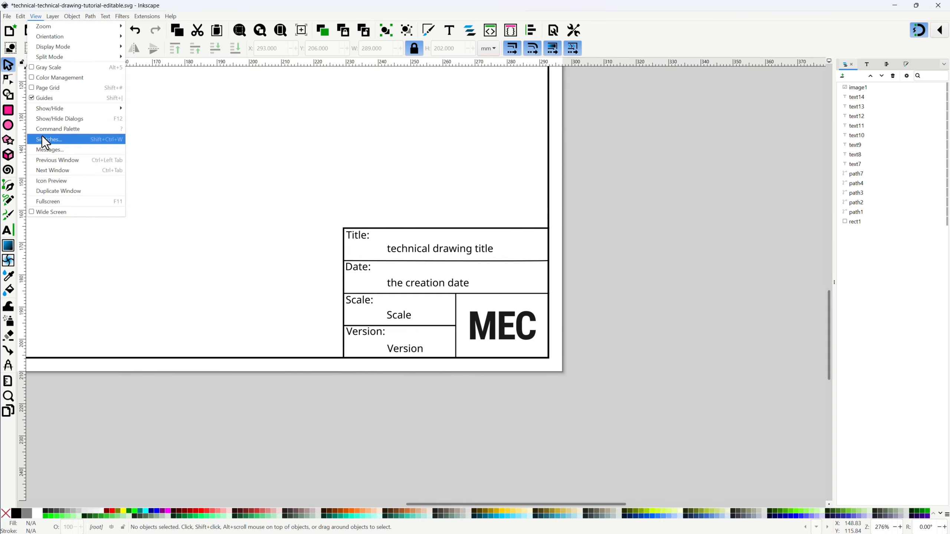
click(49, 243)
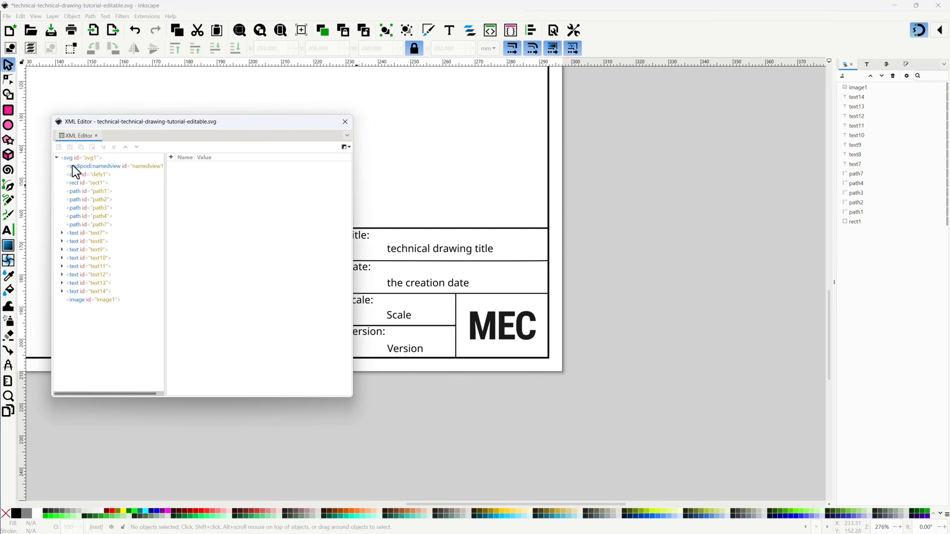
click(85, 234)
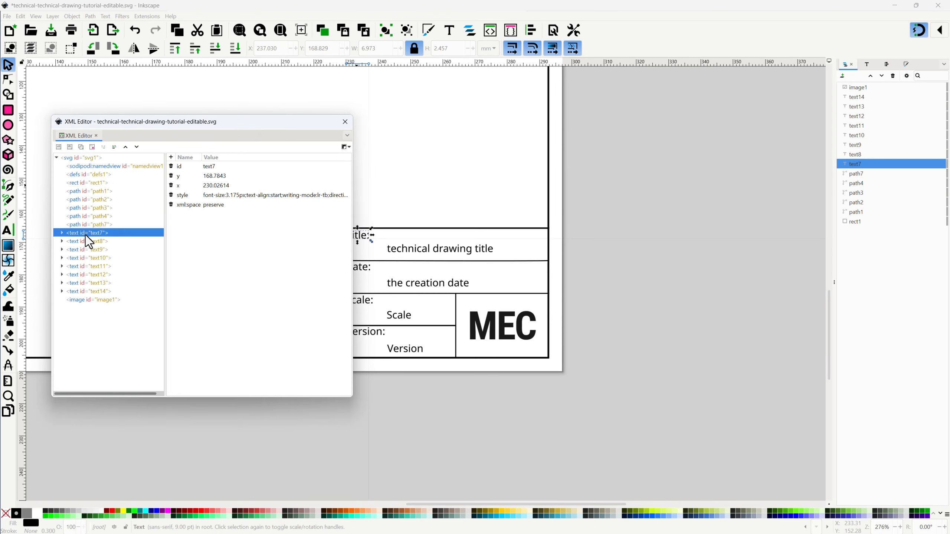
click(175, 208)
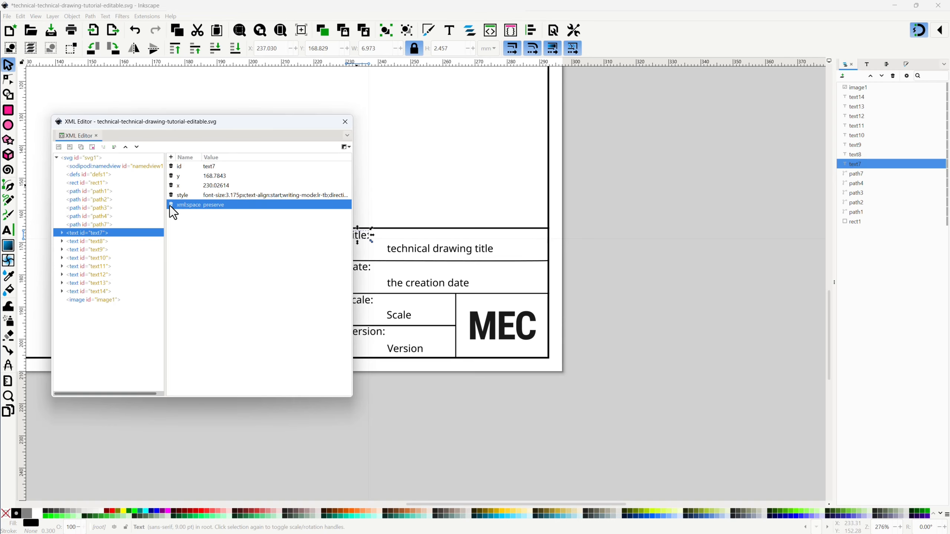
click(171, 205)
click(84, 241)
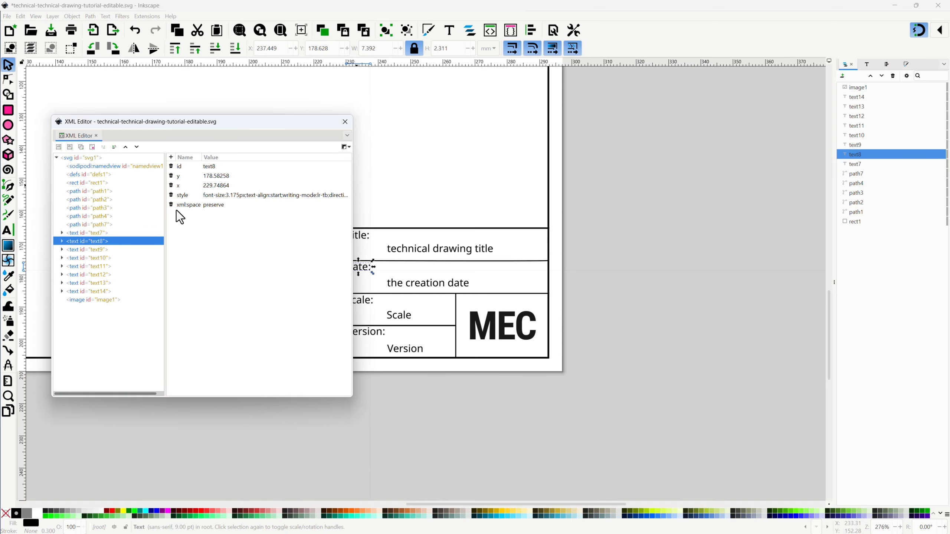
click(176, 207)
click(170, 205)
click(90, 250)
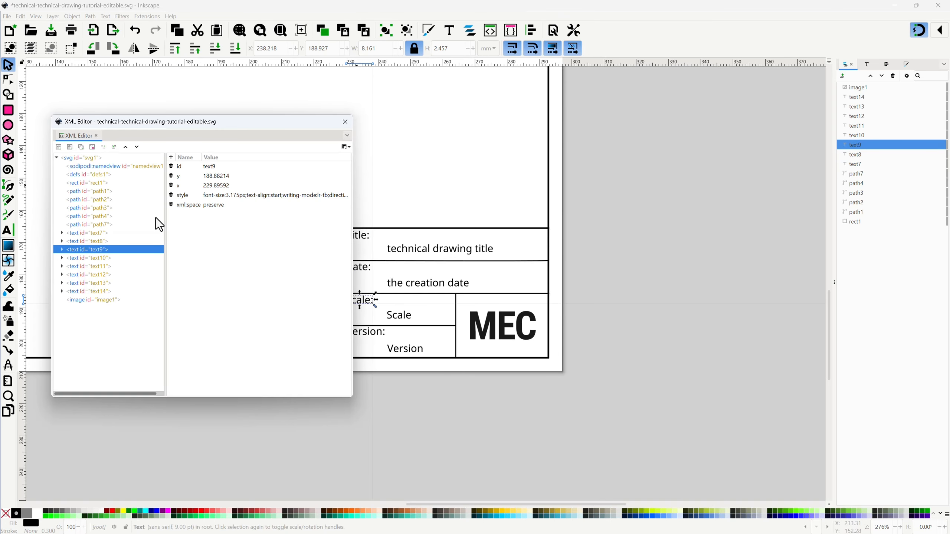
click(175, 206)
click(170, 205)
click(89, 258)
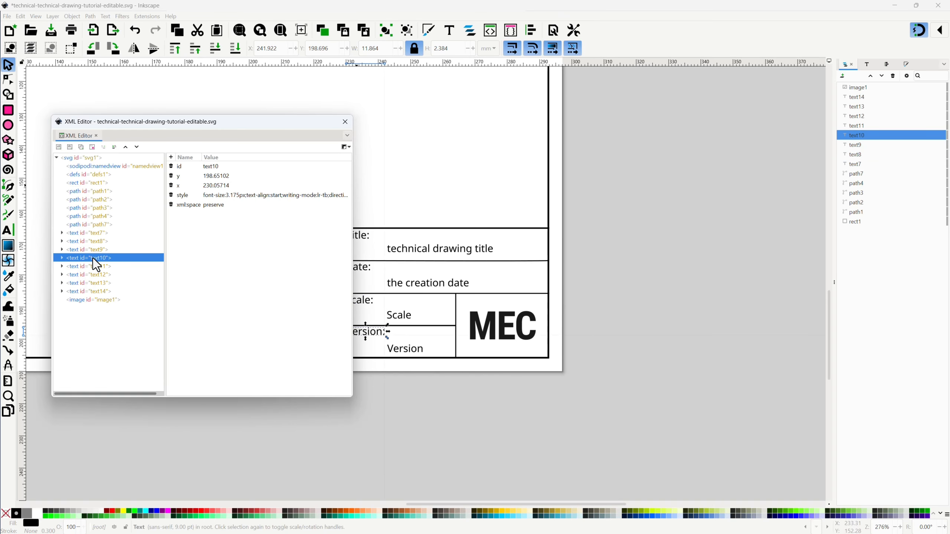
click(175, 205)
click(170, 205)
Step: Delete the xml:space attribute from the four freecad:editable texts, text11 to text14
click(97, 266)
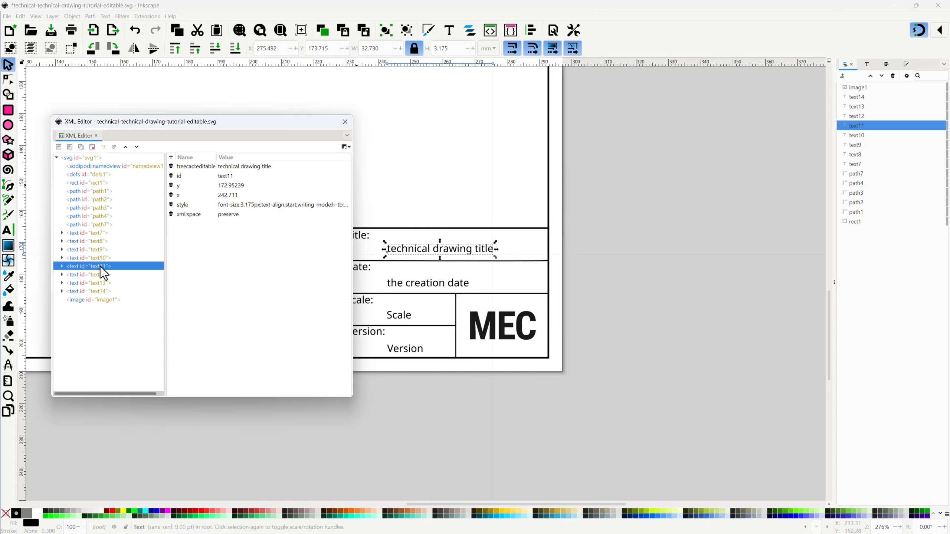
click(177, 207)
click(171, 214)
click(92, 276)
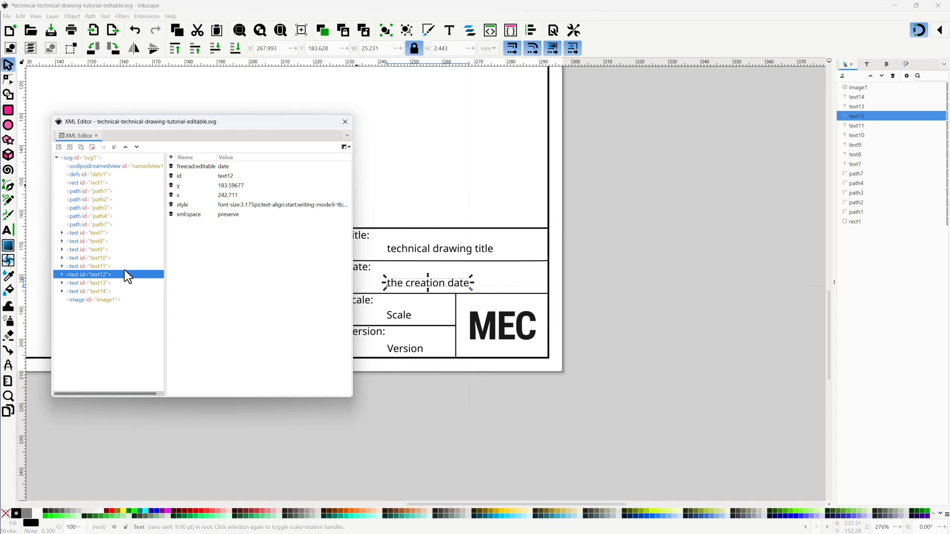
click(176, 214)
click(171, 214)
click(95, 283)
click(200, 212)
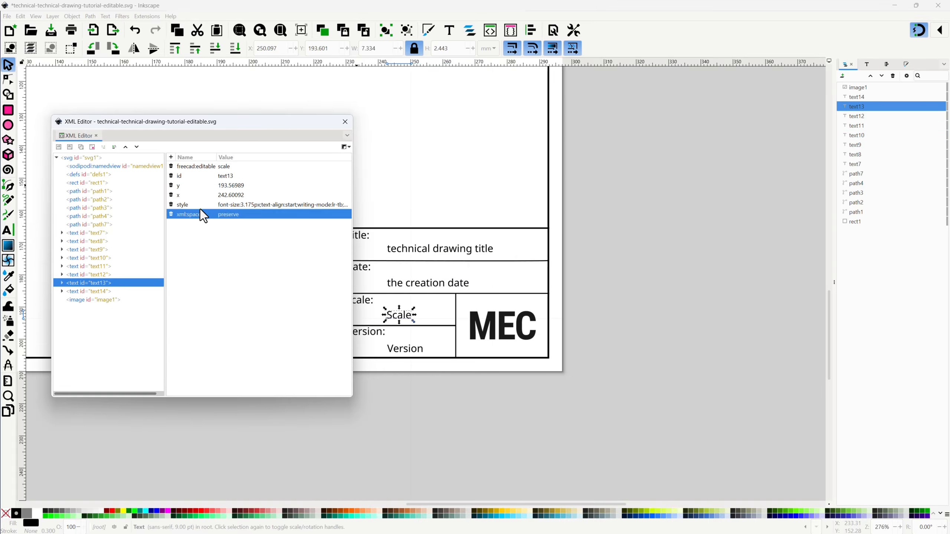
click(171, 214)
click(98, 292)
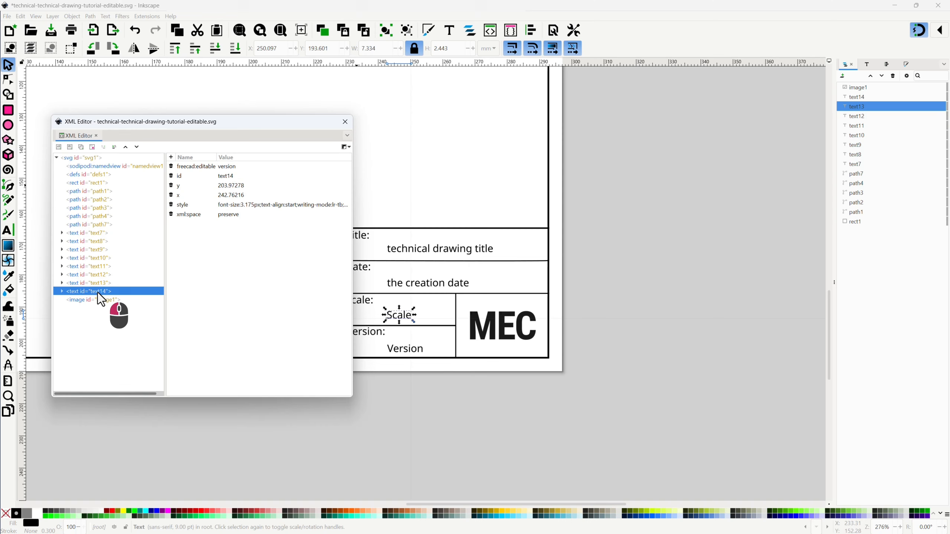
click(176, 214)
click(171, 214)
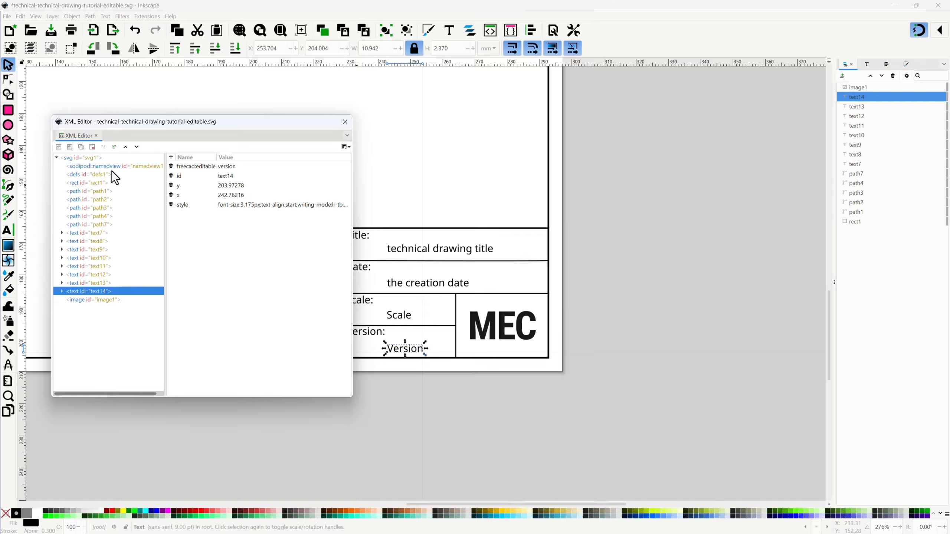
Step: Delete the xml:space attribute from the root svg1 node and close the XML Editor
click(75, 158)
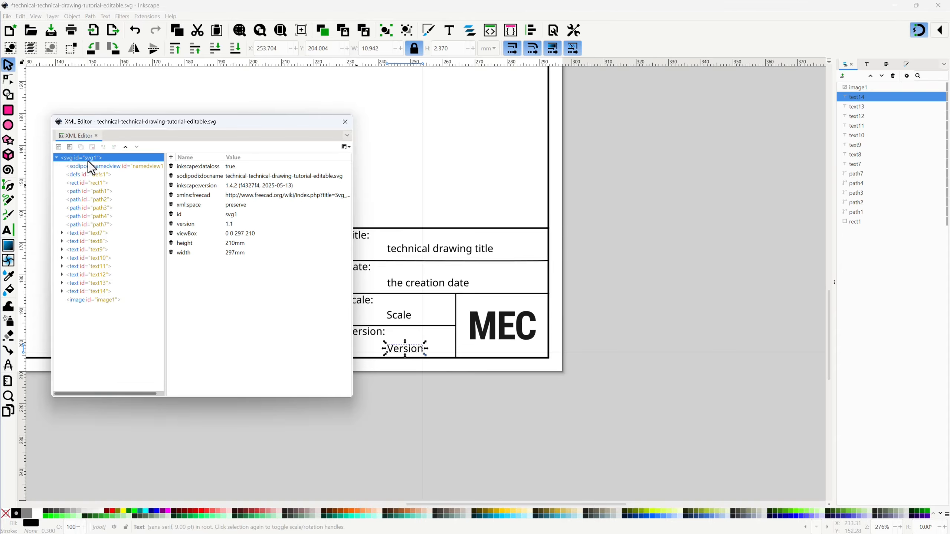
click(171, 205)
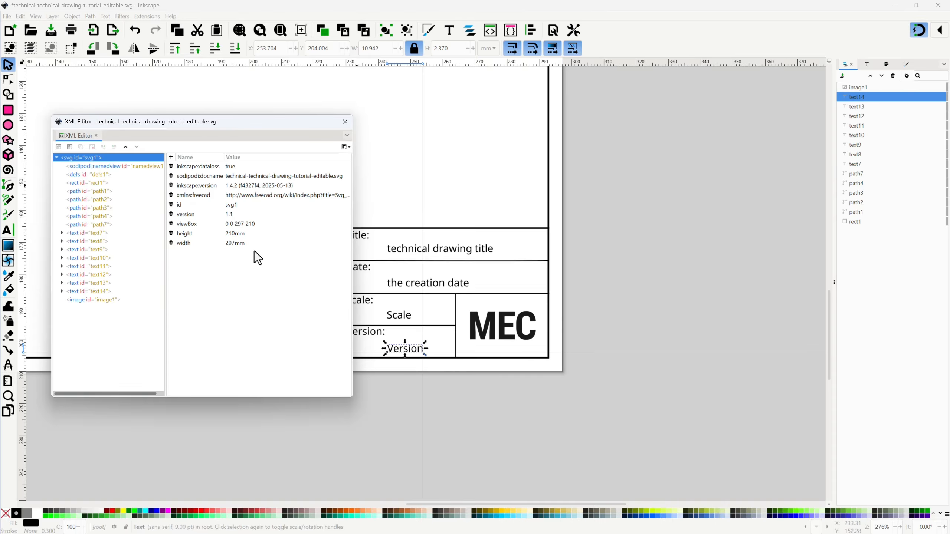
click(338, 120)
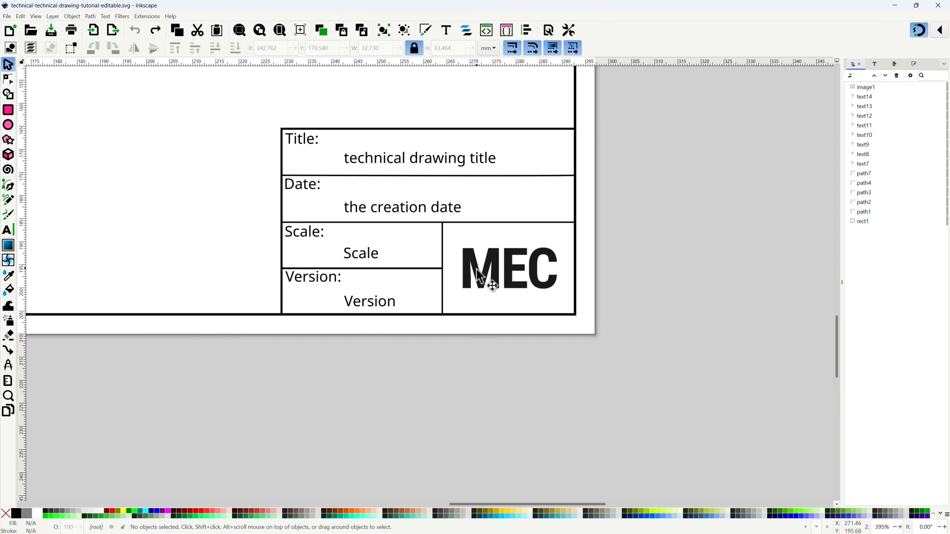
Step: Set the font size of the four editable title-block texts (title, creation date, scale, version) to 14
key(ctrl)
ctrl+scroll(418, 316, down, 4)
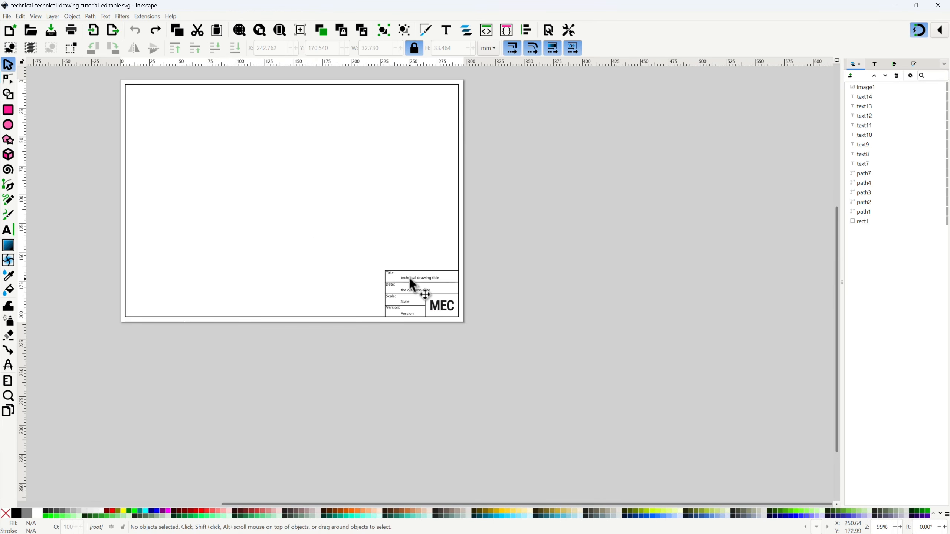
click(411, 277)
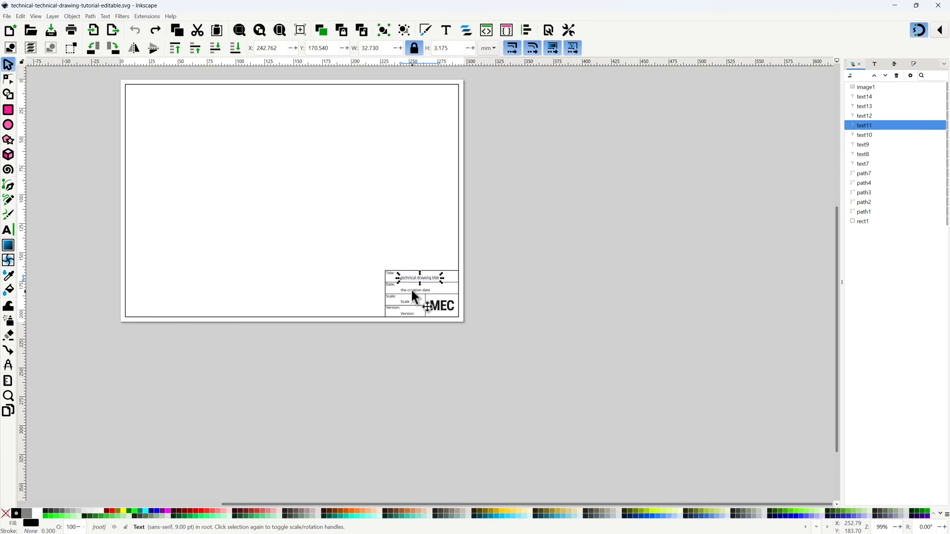
shift+click(411, 288)
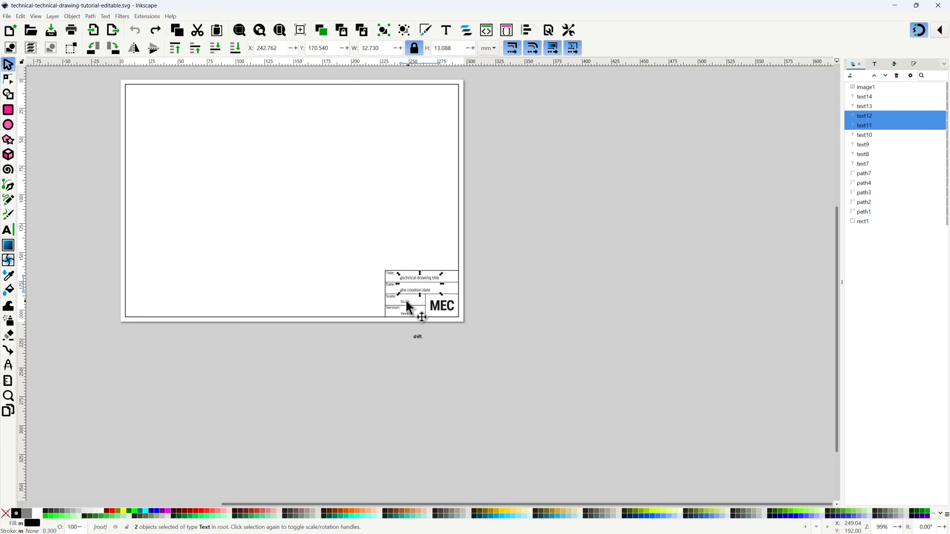
shift+click(406, 303)
shift+click(404, 312)
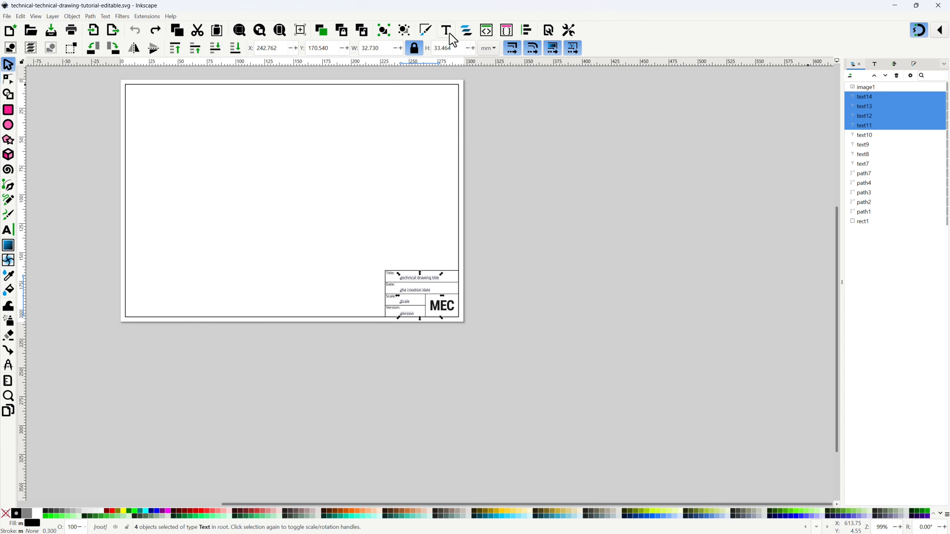
click(873, 64)
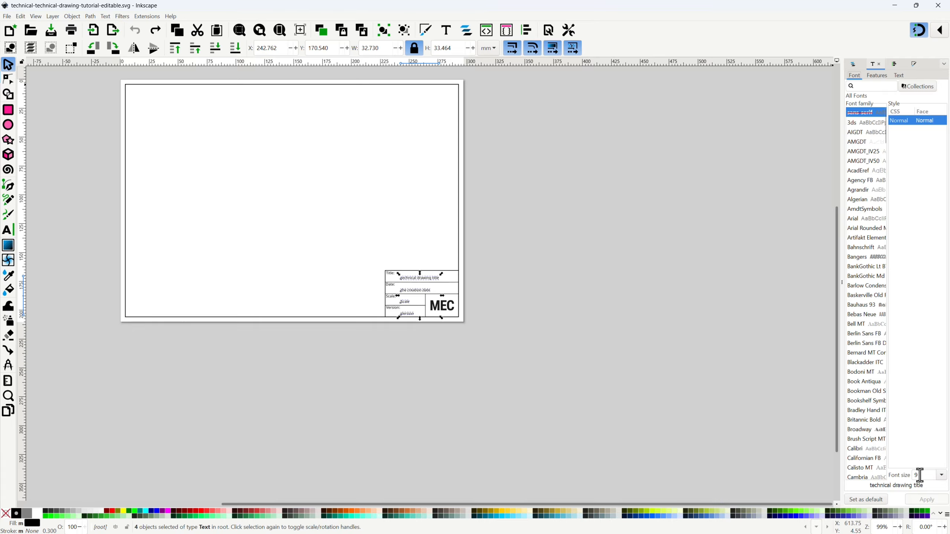
click(941, 475)
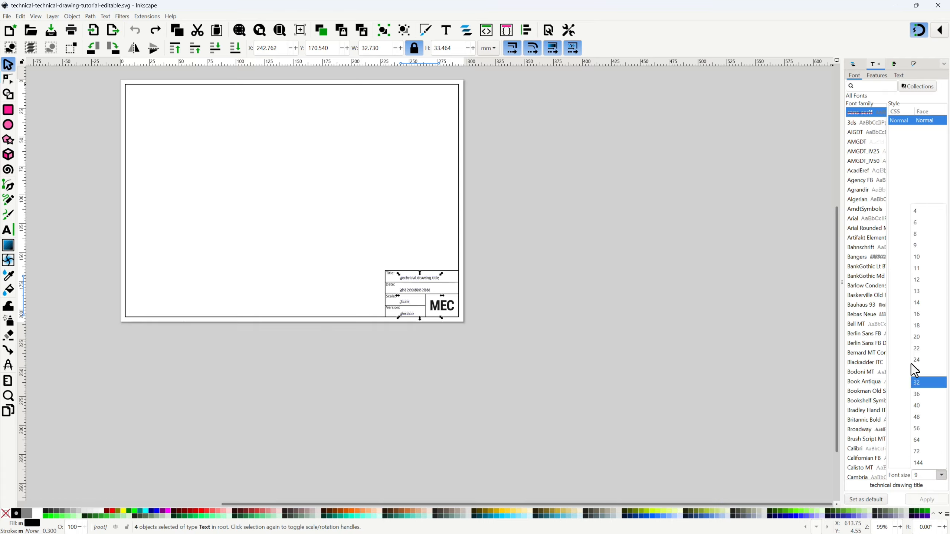
click(918, 303)
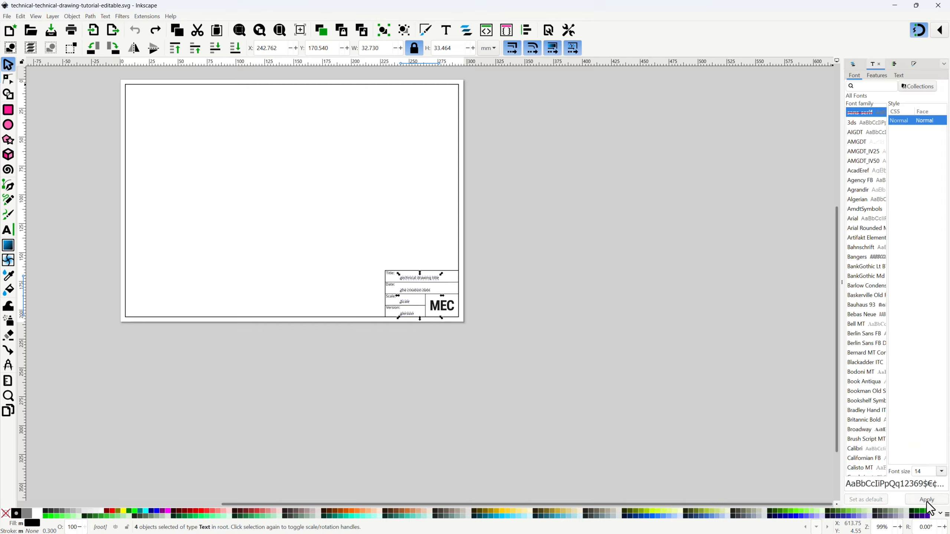
click(927, 500)
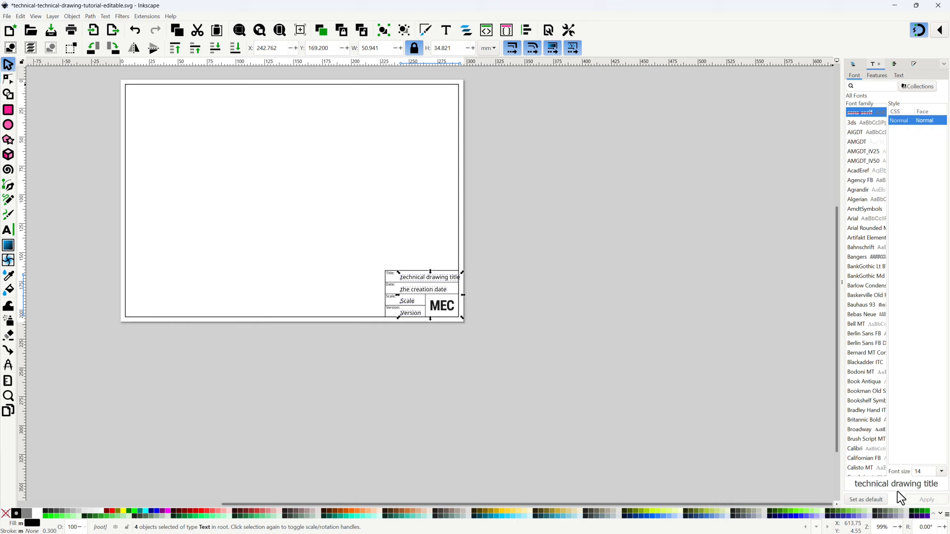
click(571, 353)
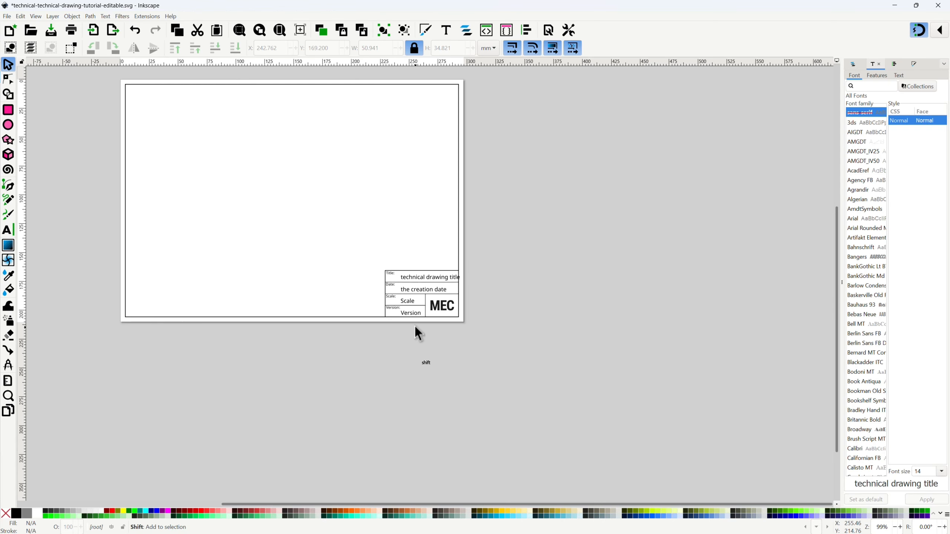
Step: Shift the four editable title-block texts together about 3.2 mm to the left so the title fits inside its cell
scroll(414, 325, left, 1)
scroll(451, 294, up, 2)
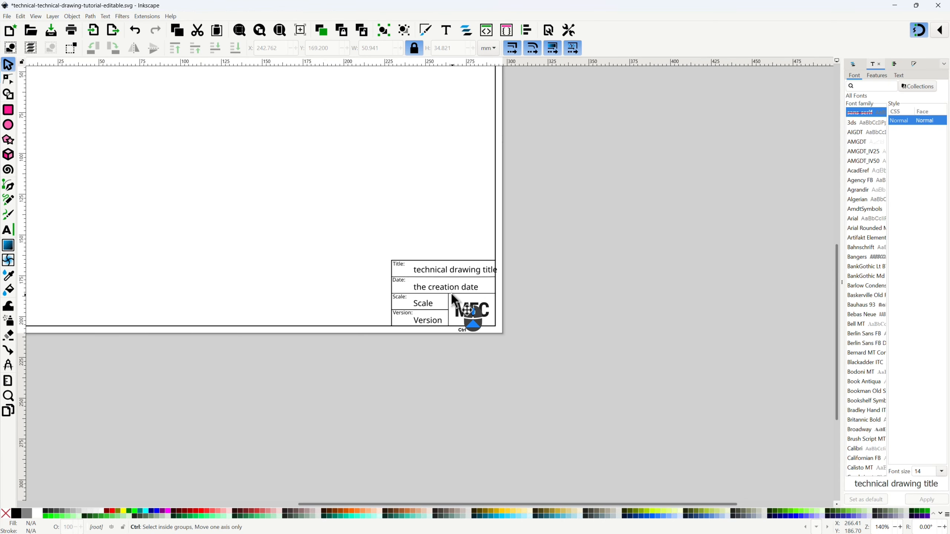
click(415, 262)
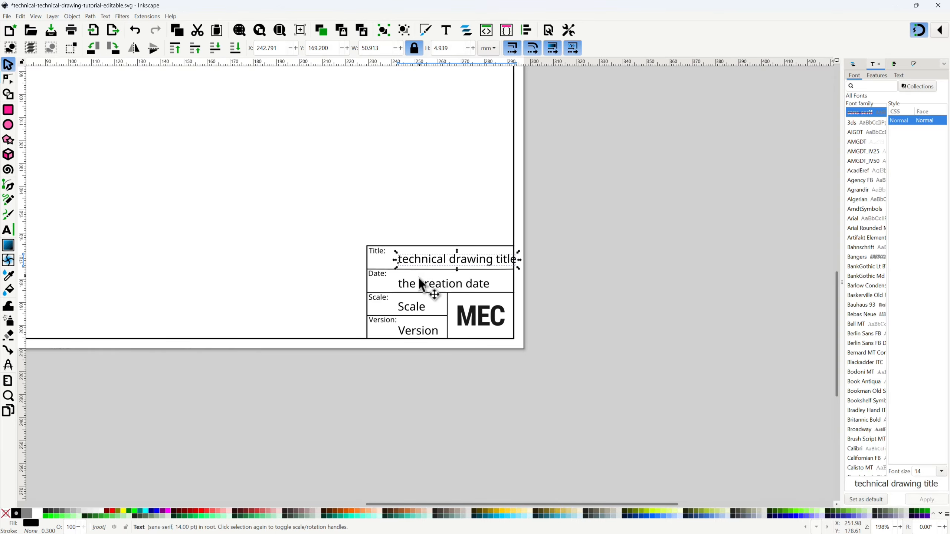
shift+click(418, 283)
shift+click(410, 308)
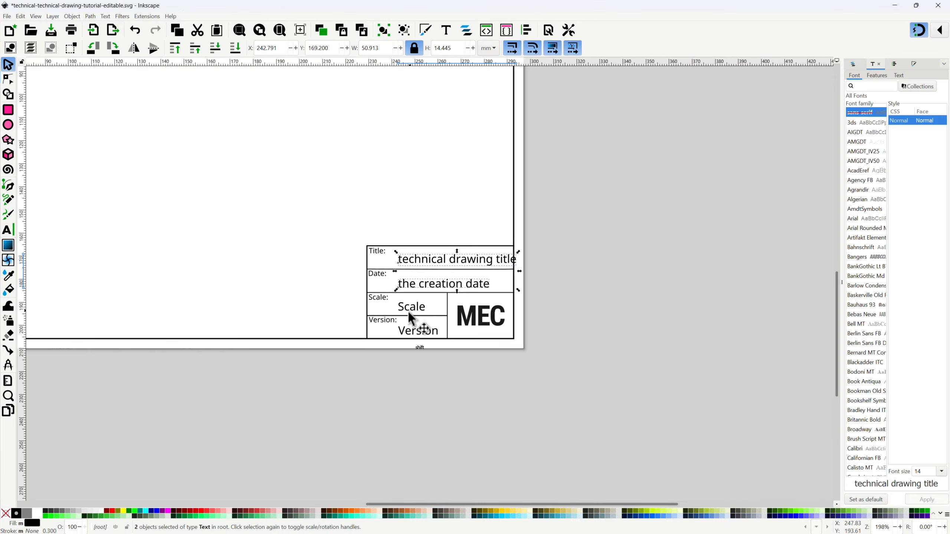
shift+click(411, 331)
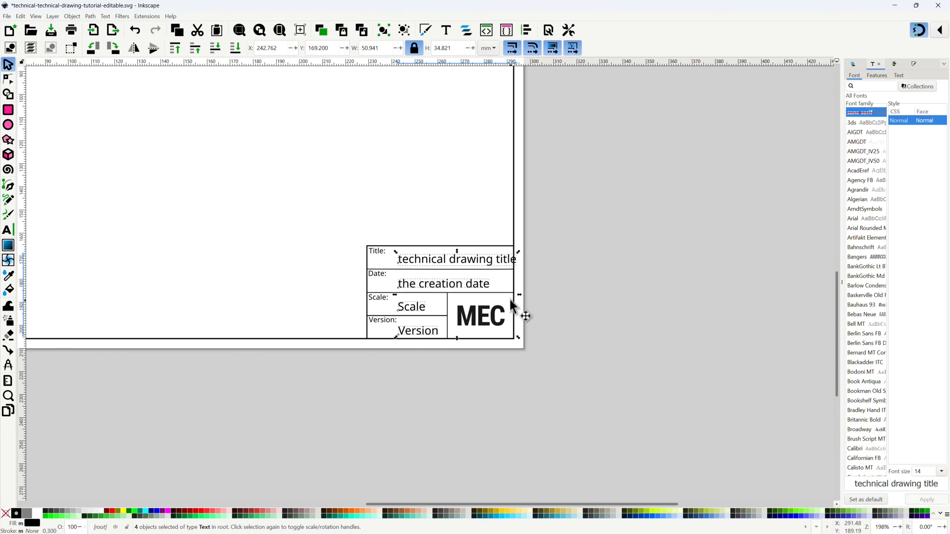
key(Left)
key(Left)
key(Left)
key(Left)
key(Left)
key(Left)
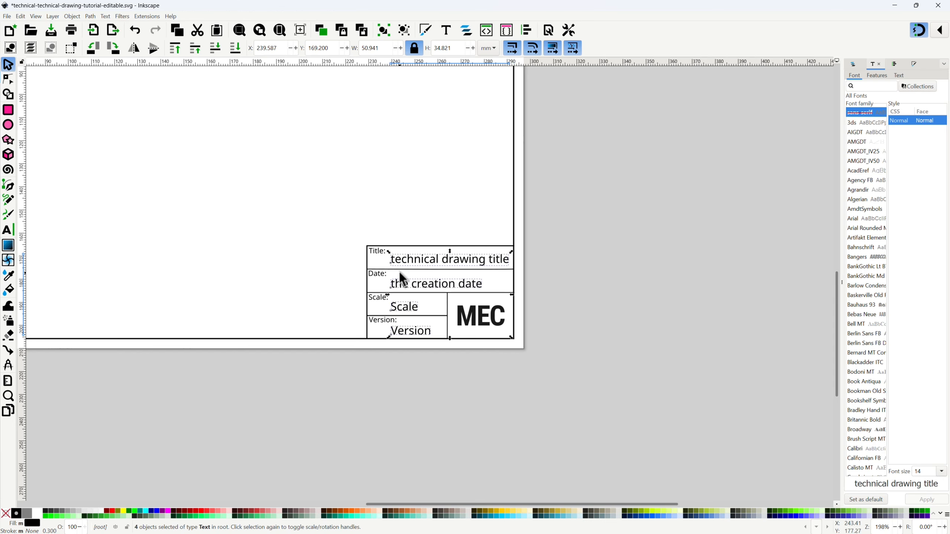
click(309, 409)
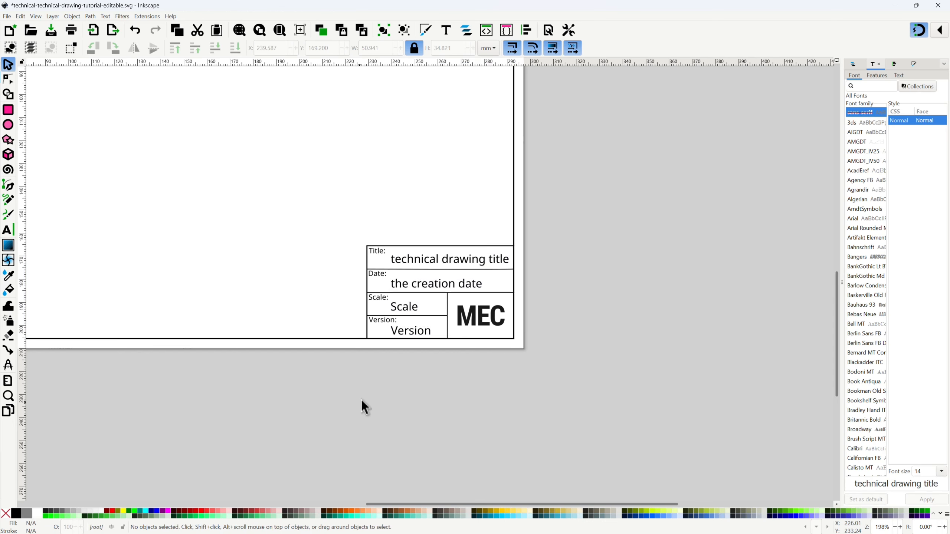
Step: Save the drawing as Plain SVG over the existing technical-technical-drawing-tutorial-editable.svg in the Templates folder, replacing that file
ctrl+scroll(383, 395, down, 5)
ctrl+scroll(382, 395, up, 3)
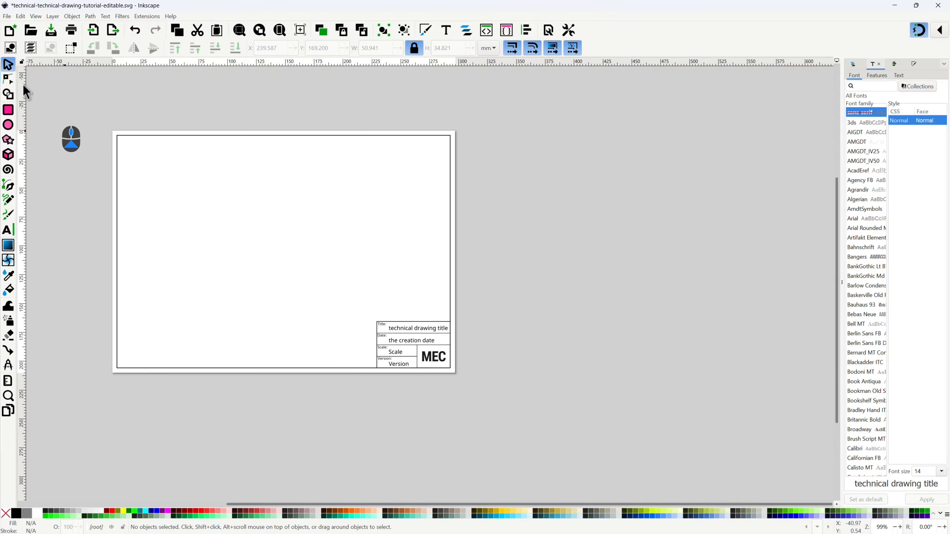
click(7, 16)
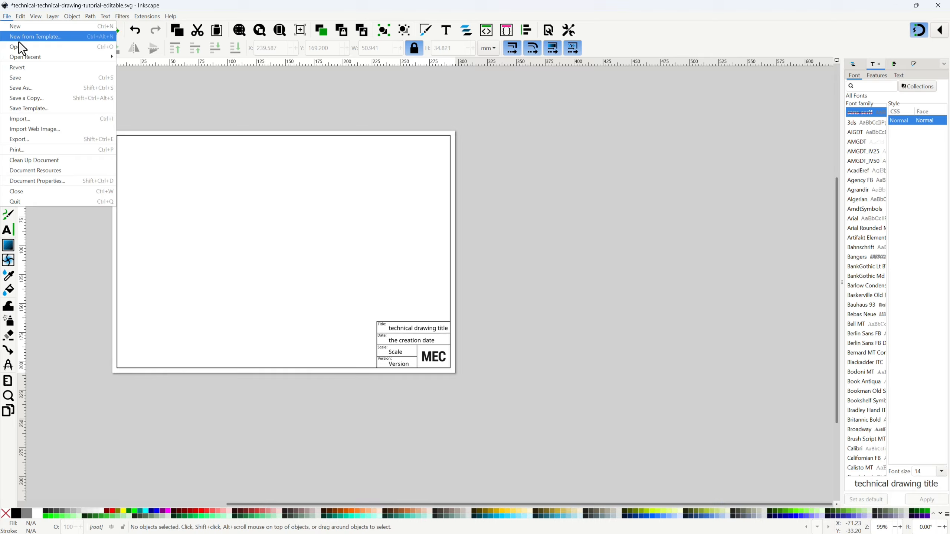
click(19, 86)
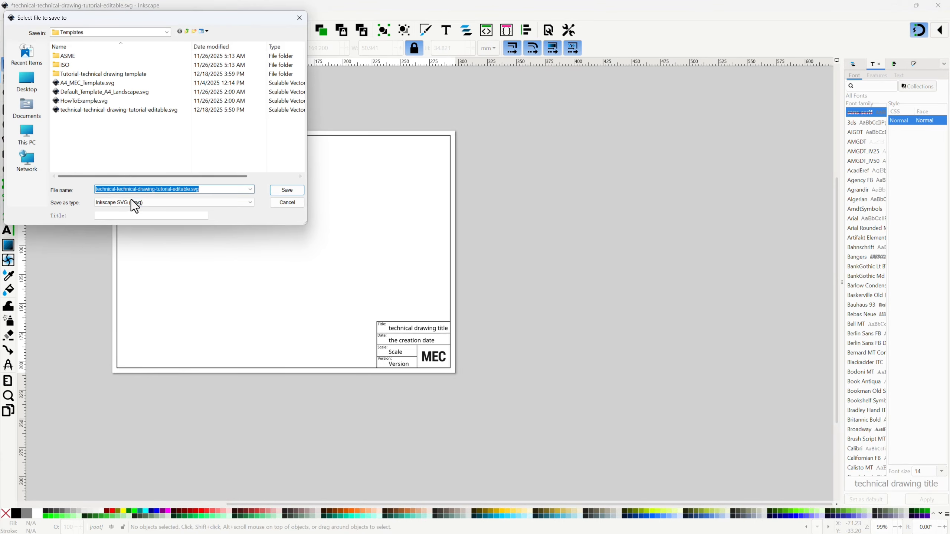
click(131, 202)
click(111, 217)
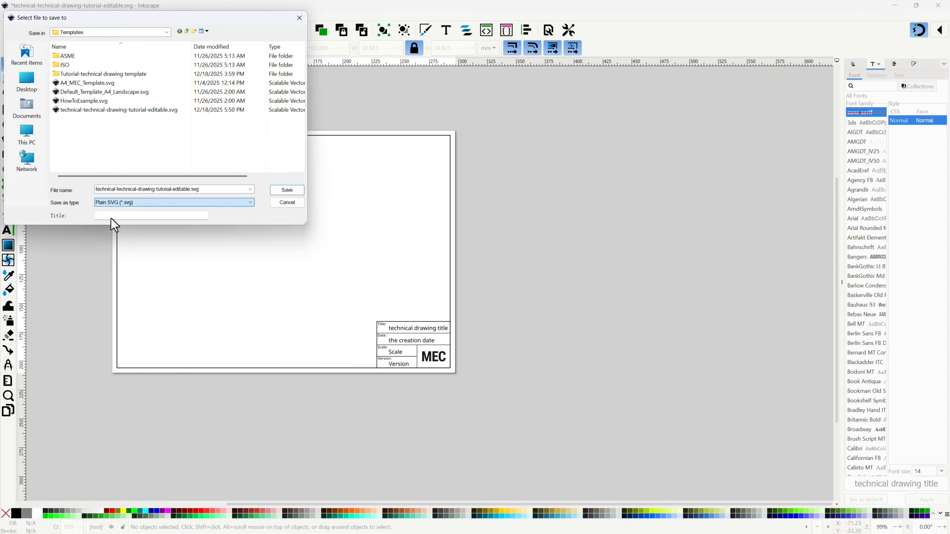
click(138, 109)
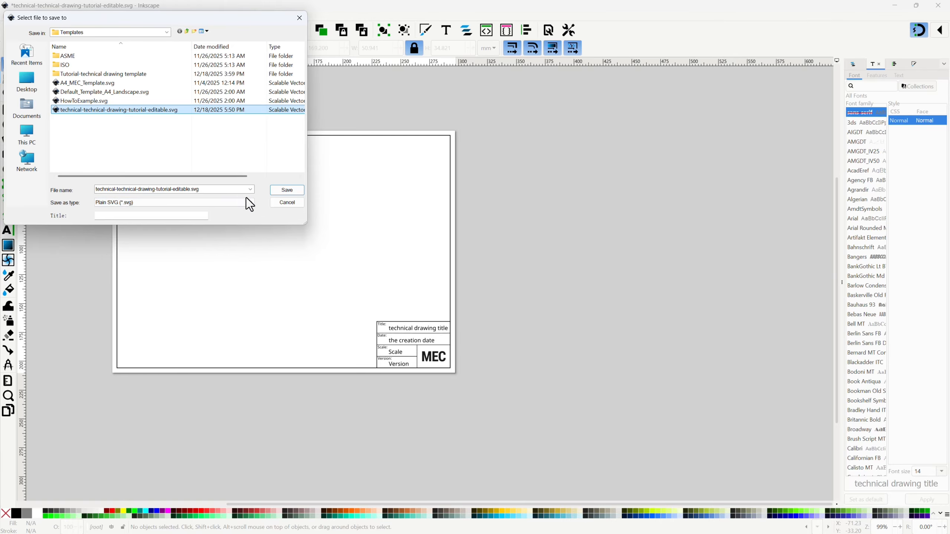
click(287, 190)
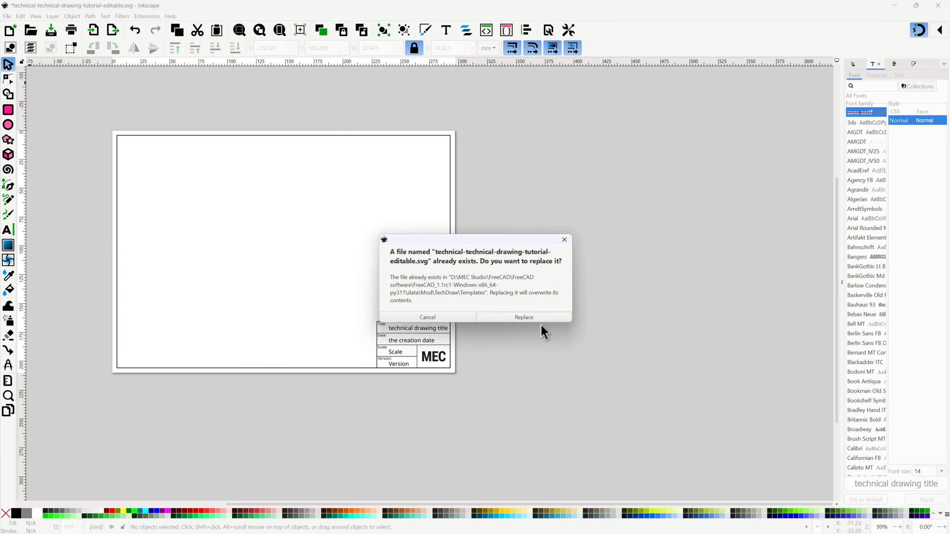
click(523, 317)
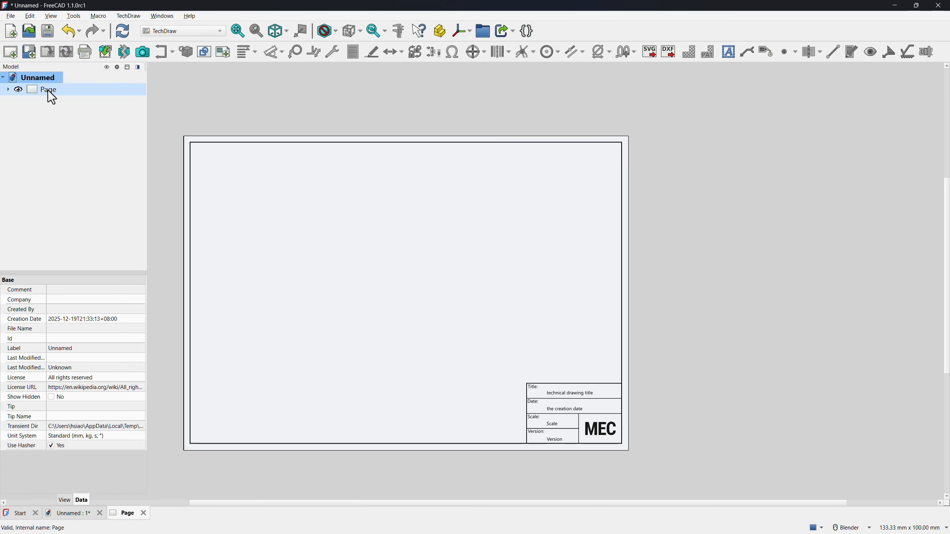
Step: In FreeCAD, delete the old TechDraw page and insert a new page from the template technical-technical-drawing-tutorial-editable.svg
click(49, 91)
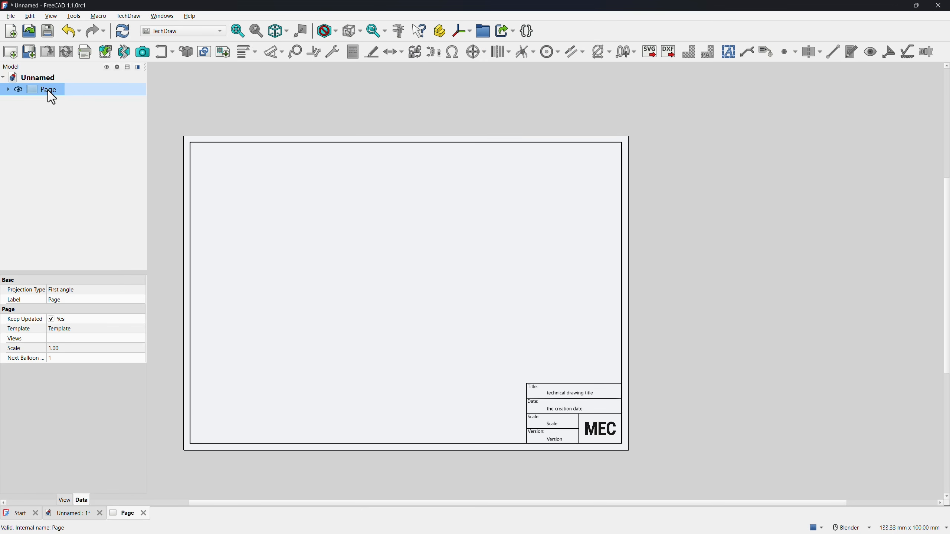
key(Delete)
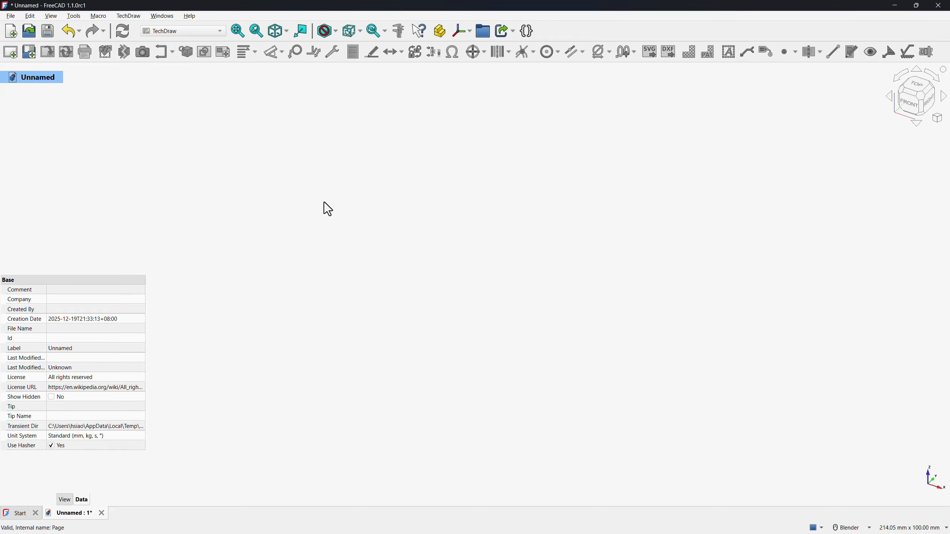
click(29, 52)
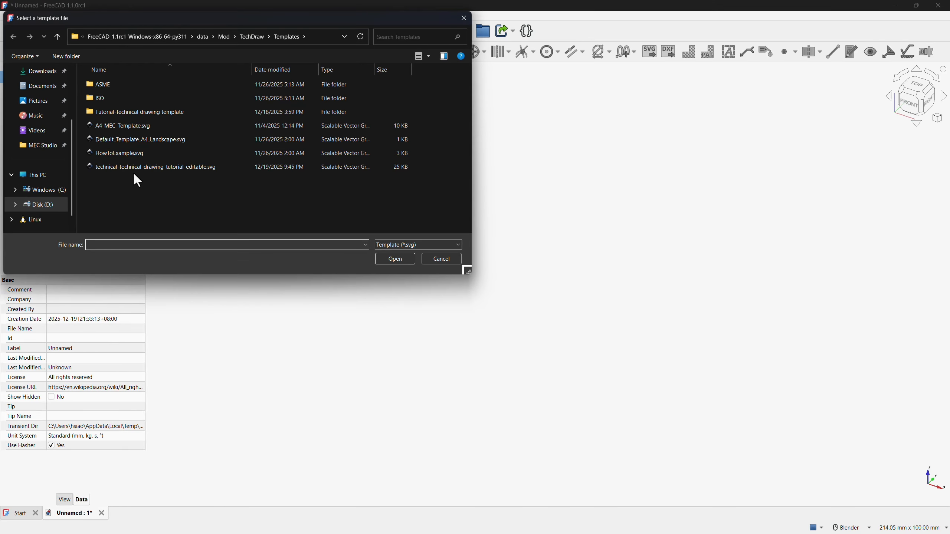
click(138, 166)
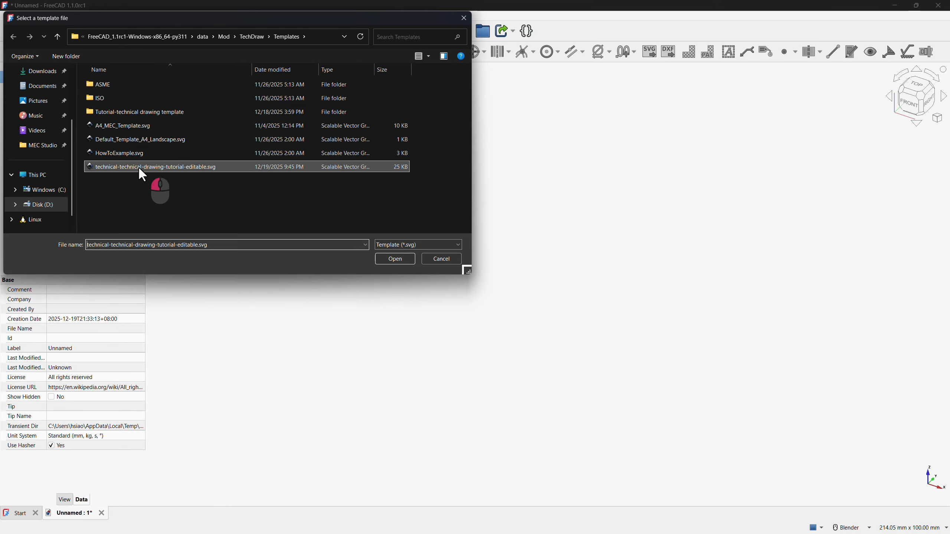
click(398, 258)
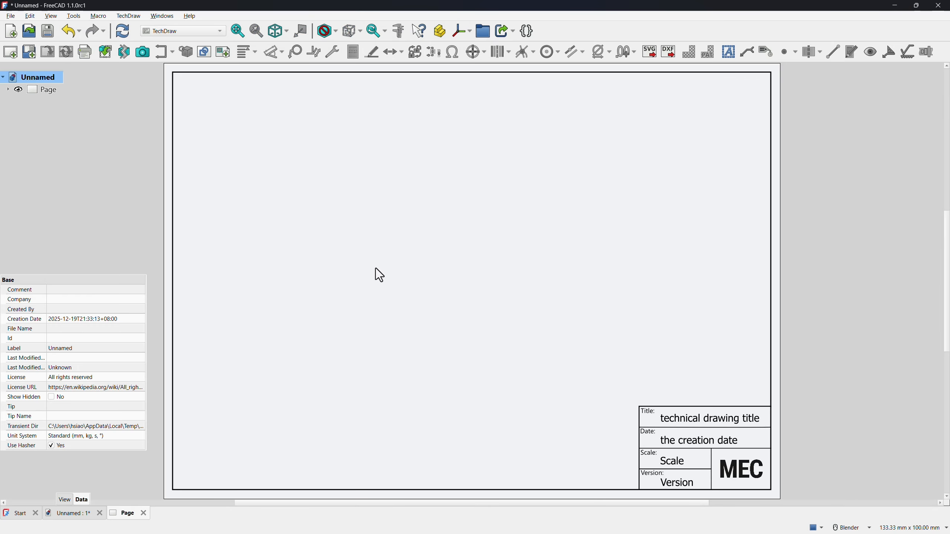